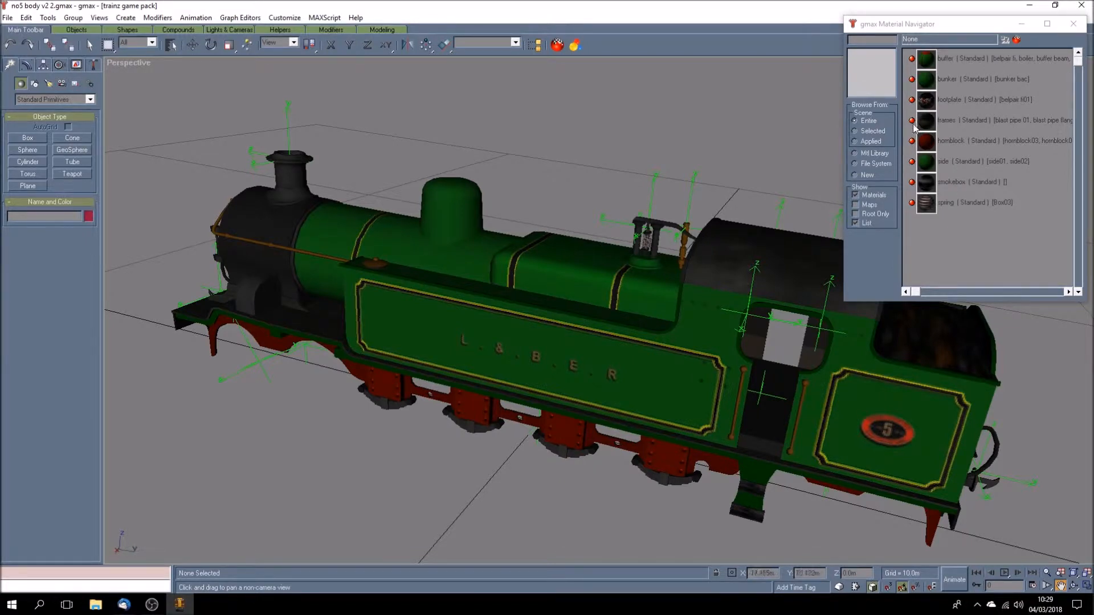
# - List the texture maps beneath each scene material and open the buffer material for editing
pyautogui.click(857, 206)
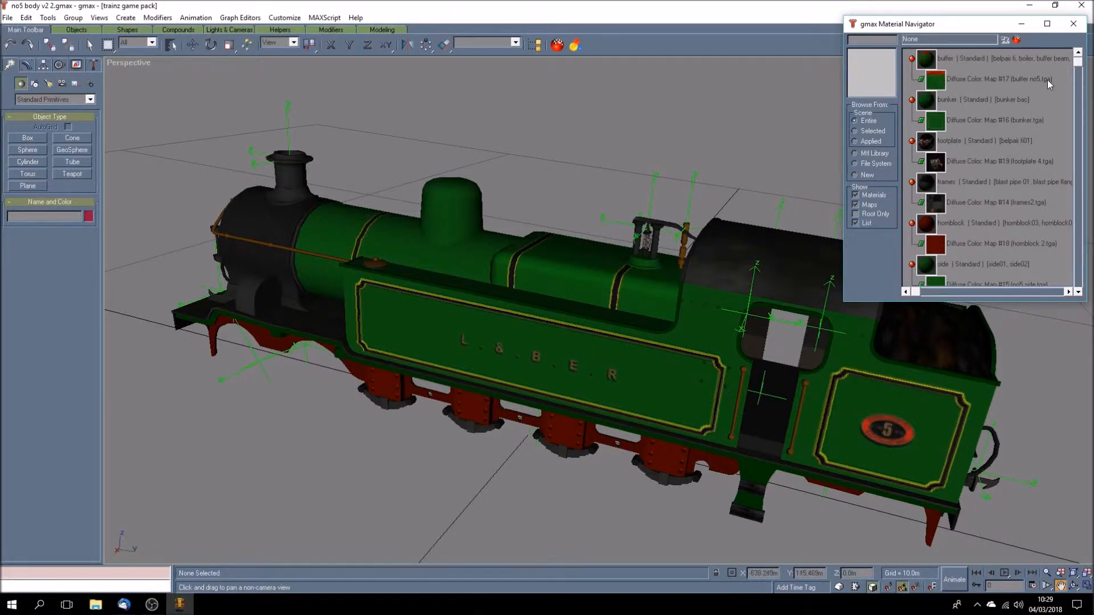
pyautogui.click(945, 81)
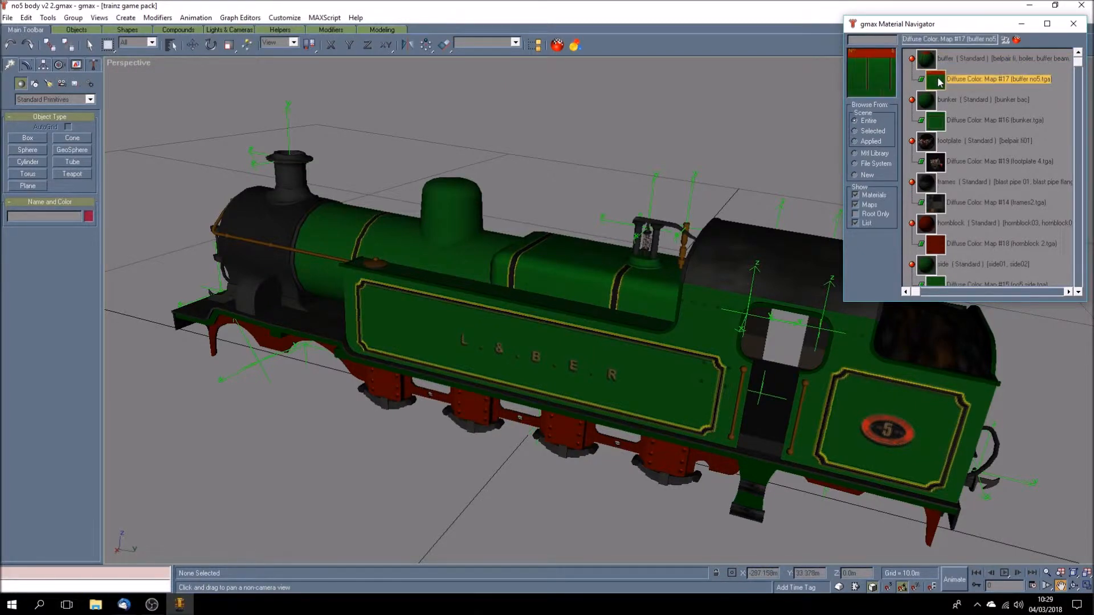
pyautogui.click(941, 59)
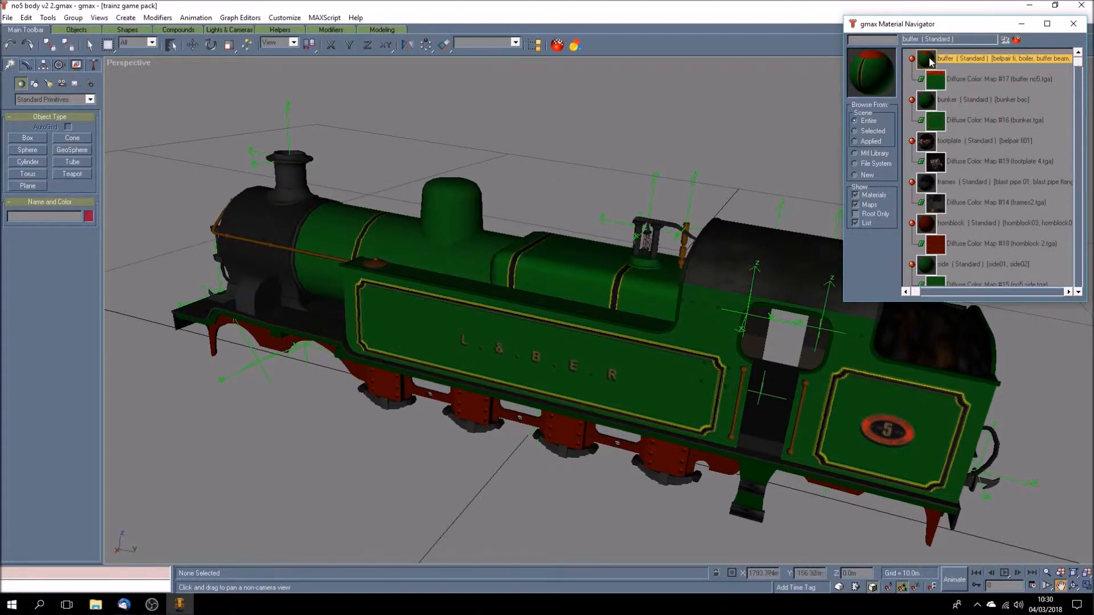
pyautogui.doubleClick(927, 64)
pyautogui.moveTo(345, 119); pyautogui.dragTo(499, 64)
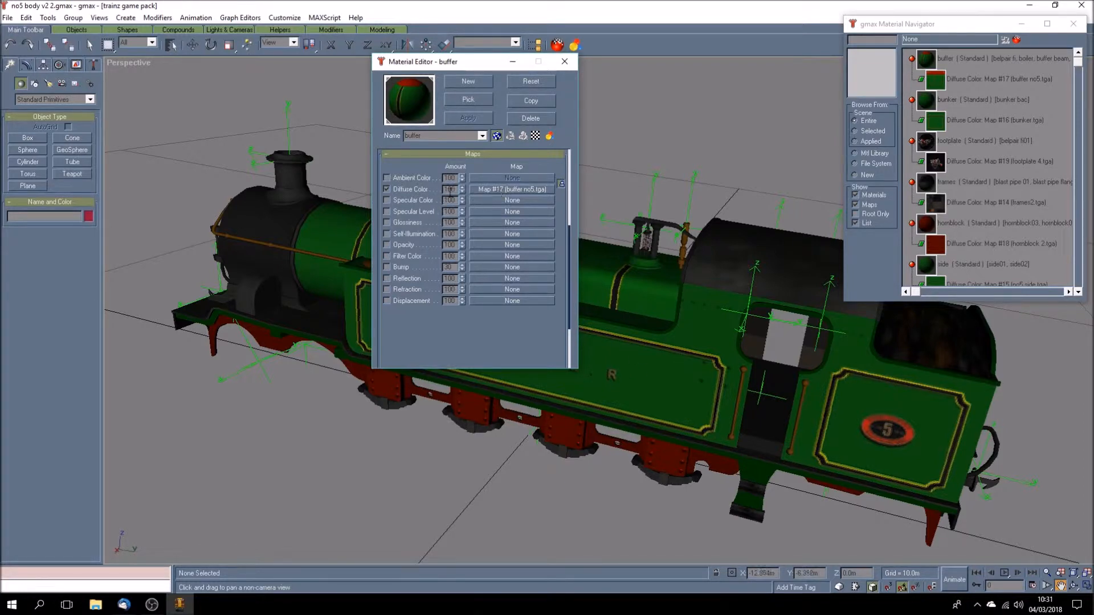
# - Select the front buffer beam and open its Unwrap UVW coordinates for editing
pyautogui.hotkey('ctrl', 's')
pyautogui.click(1072, 586)
pyautogui.moveTo(557, 378); pyautogui.dragTo(651, 369)
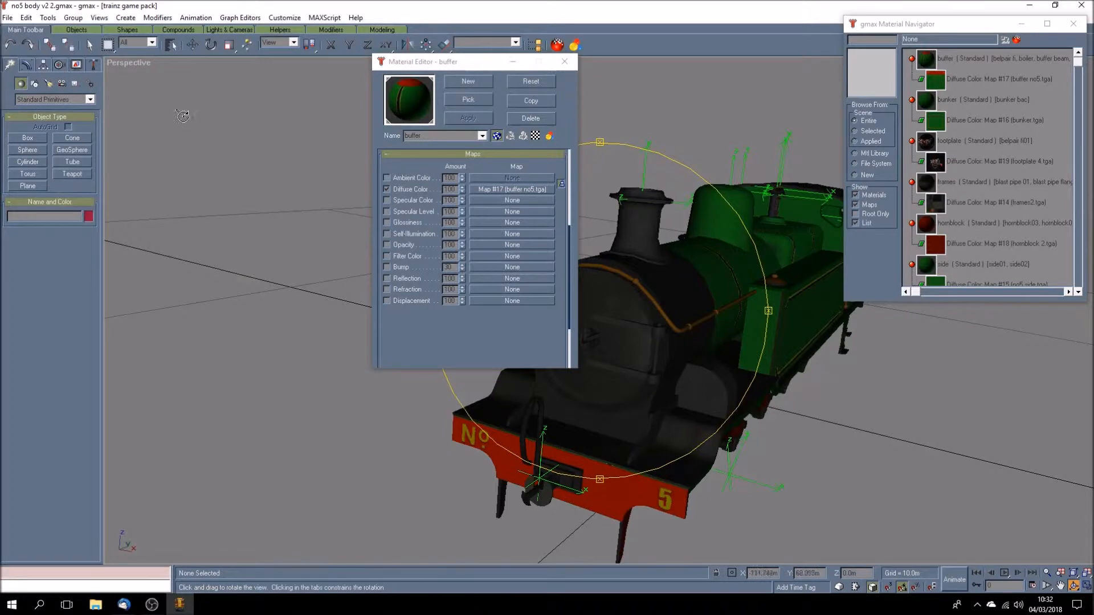
pyautogui.click(90, 45)
pyautogui.click(623, 493)
pyautogui.click(31, 67)
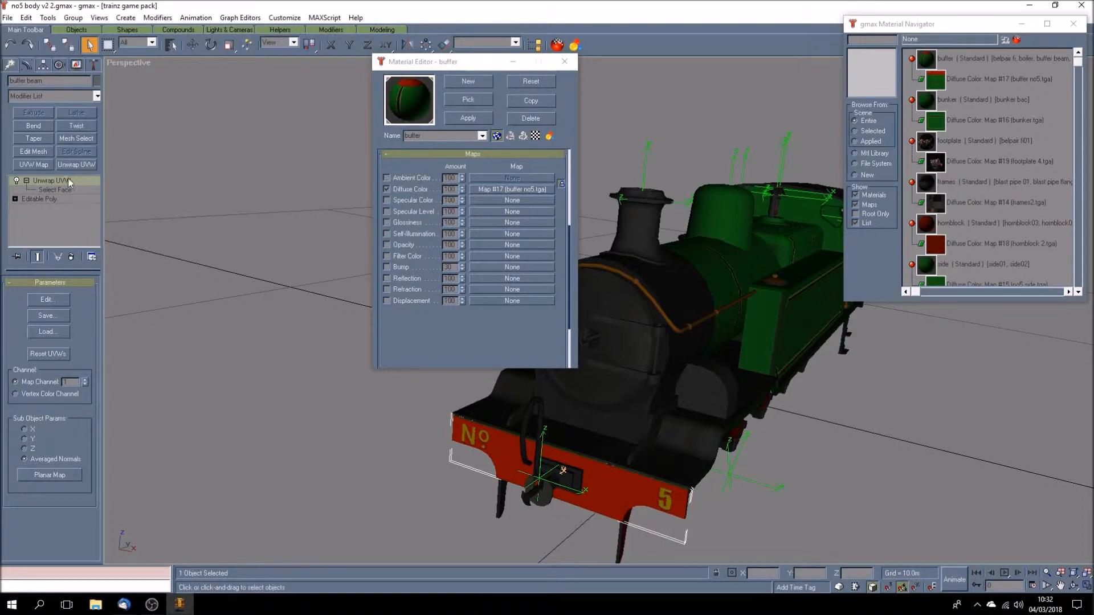
pyautogui.click(47, 300)
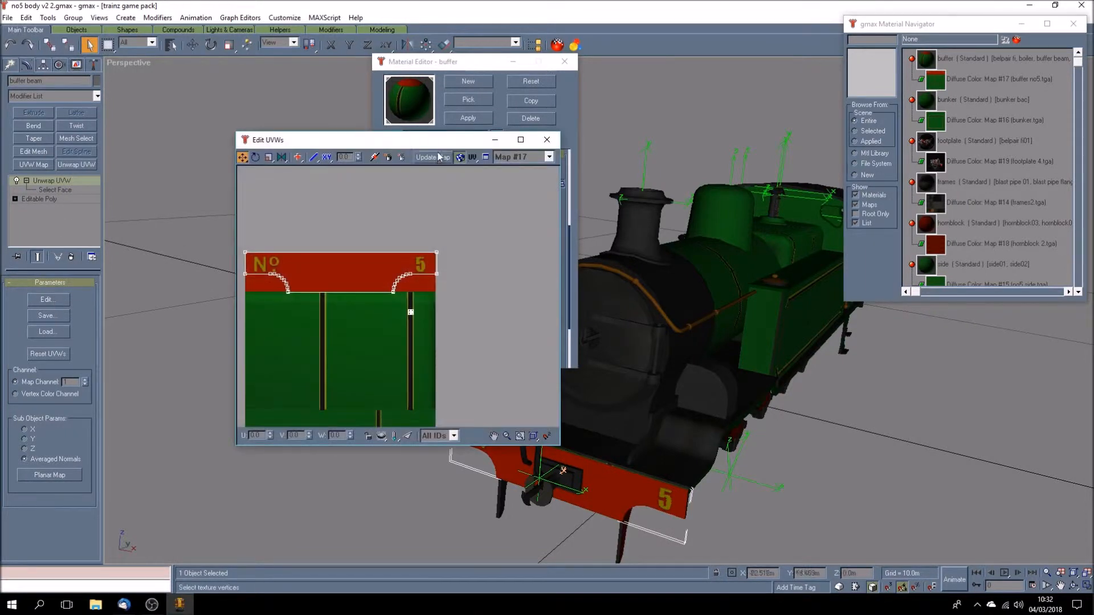
pyautogui.moveTo(437, 147); pyautogui.dragTo(376, 105)
# - Examine how the buffer beam's UV outline fits the red numbered area of the Map #17 texture, and deselect the beam
pyautogui.click(432, 394)
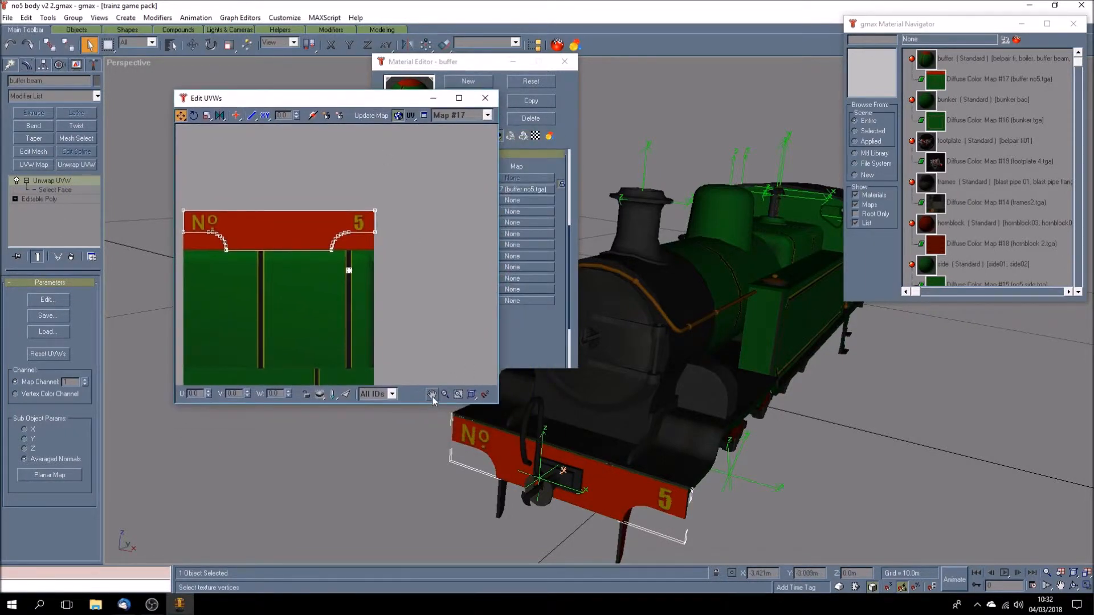
pyautogui.moveTo(319, 314); pyautogui.dragTo(368, 268)
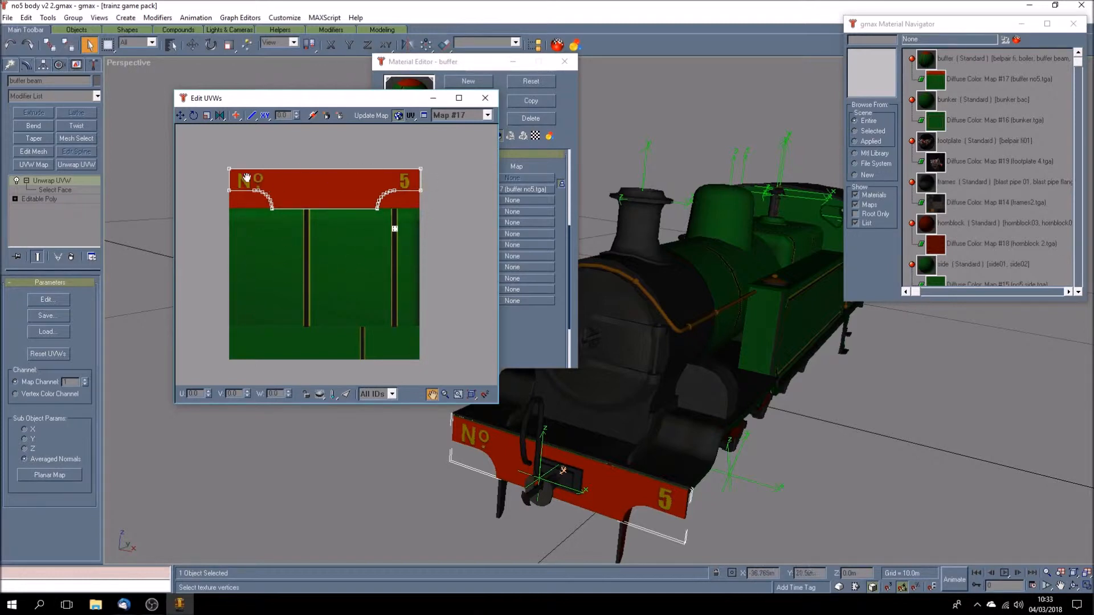
pyautogui.moveTo(378, 103); pyautogui.dragTo(332, 103)
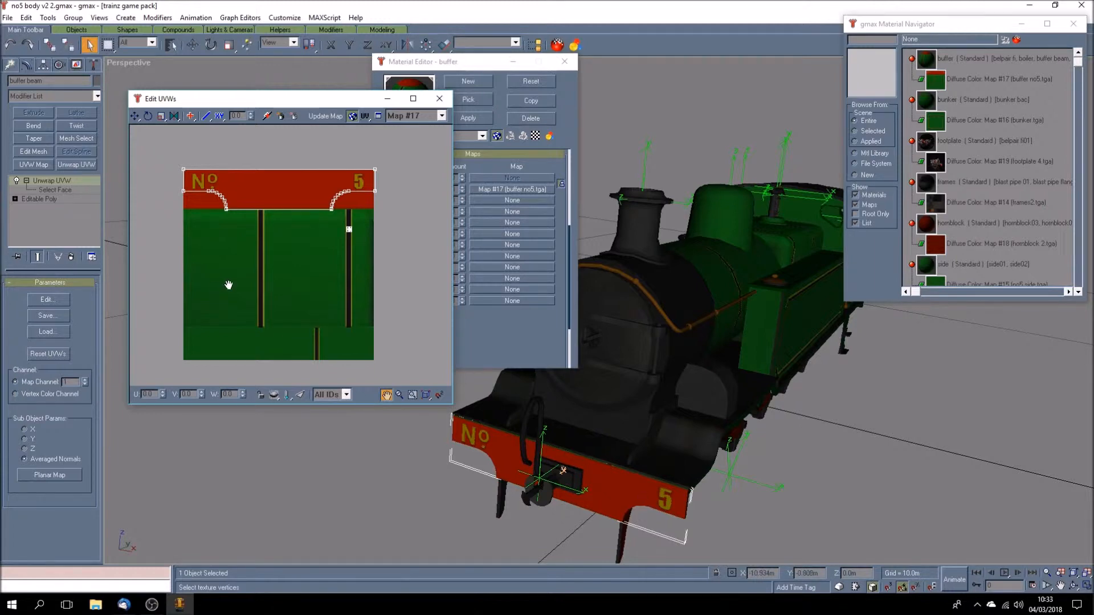
pyautogui.moveTo(210, 173); pyautogui.dragTo(329, 333)
pyautogui.scroll(6, 271, 231)
pyautogui.scroll(1, 184, 270)
pyautogui.moveTo(157, 276); pyautogui.dragTo(305, 286)
pyautogui.scroll(3, 217, 261)
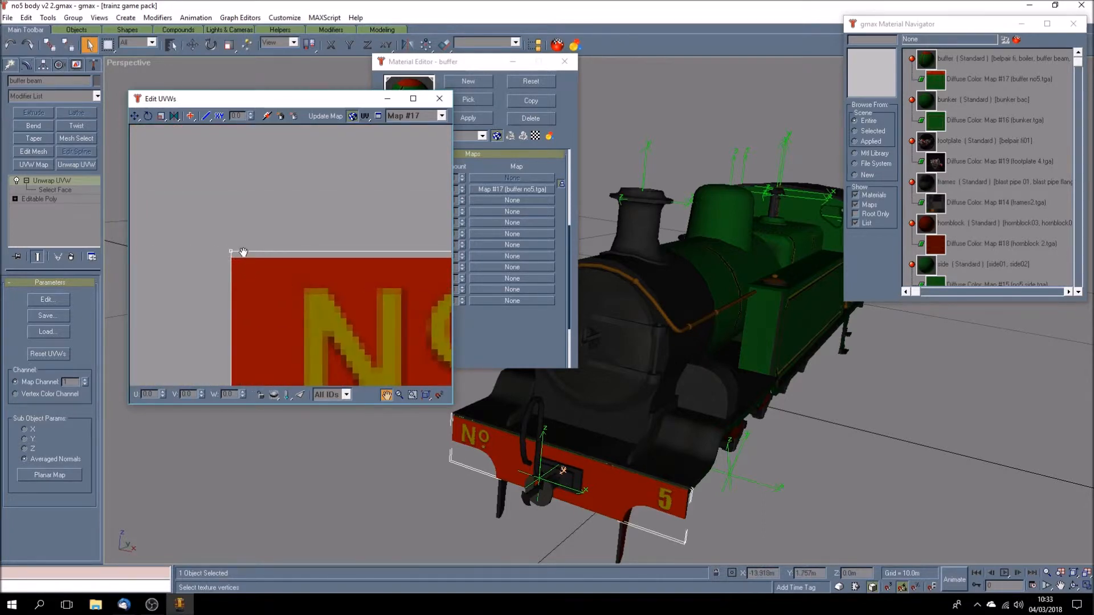
pyautogui.moveTo(262, 282); pyautogui.dragTo(227, 233)
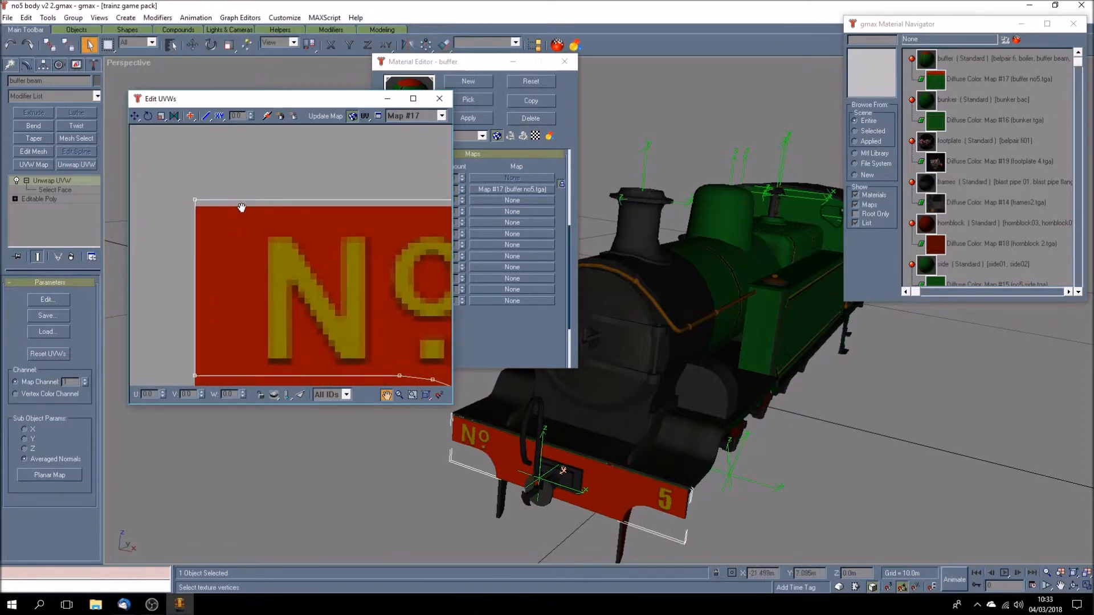
pyautogui.scroll(-5, 245, 221)
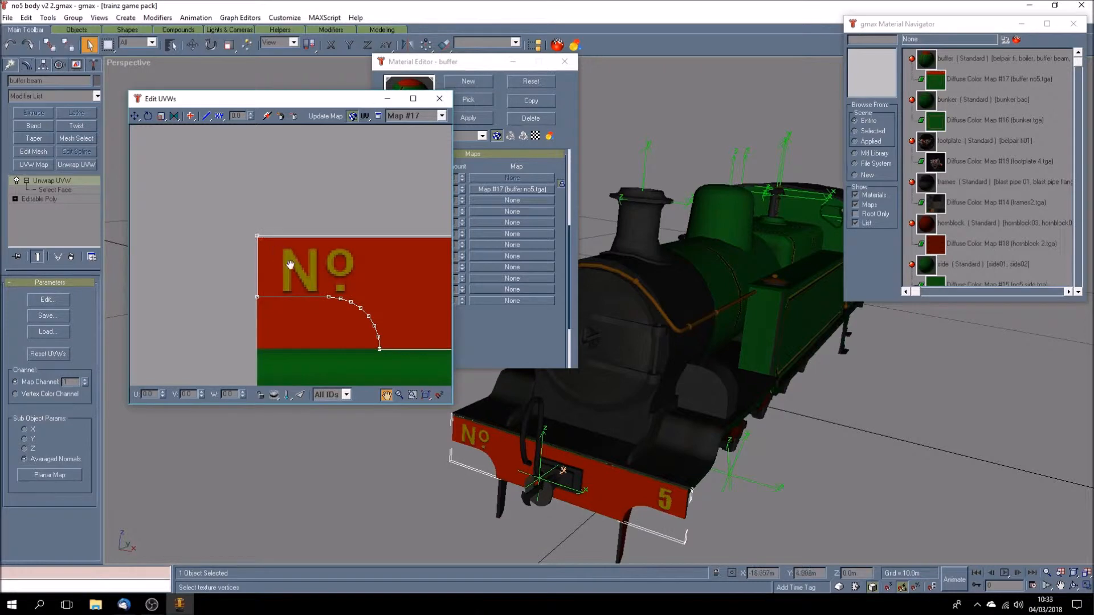
pyautogui.scroll(-3, 291, 264)
pyautogui.moveTo(342, 290); pyautogui.dragTo(283, 229)
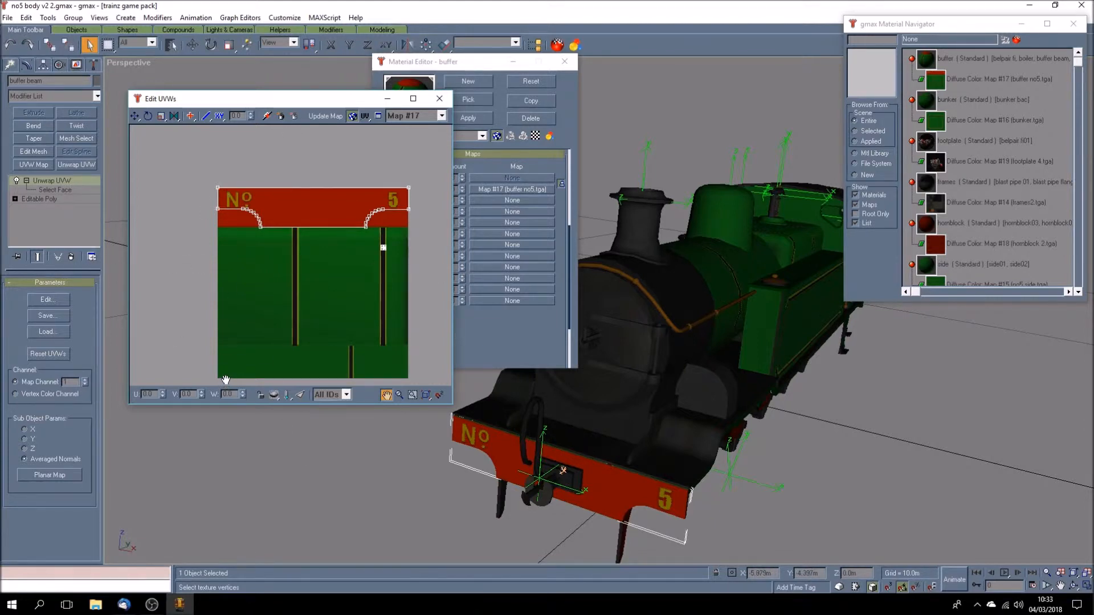
pyautogui.click(755, 520)
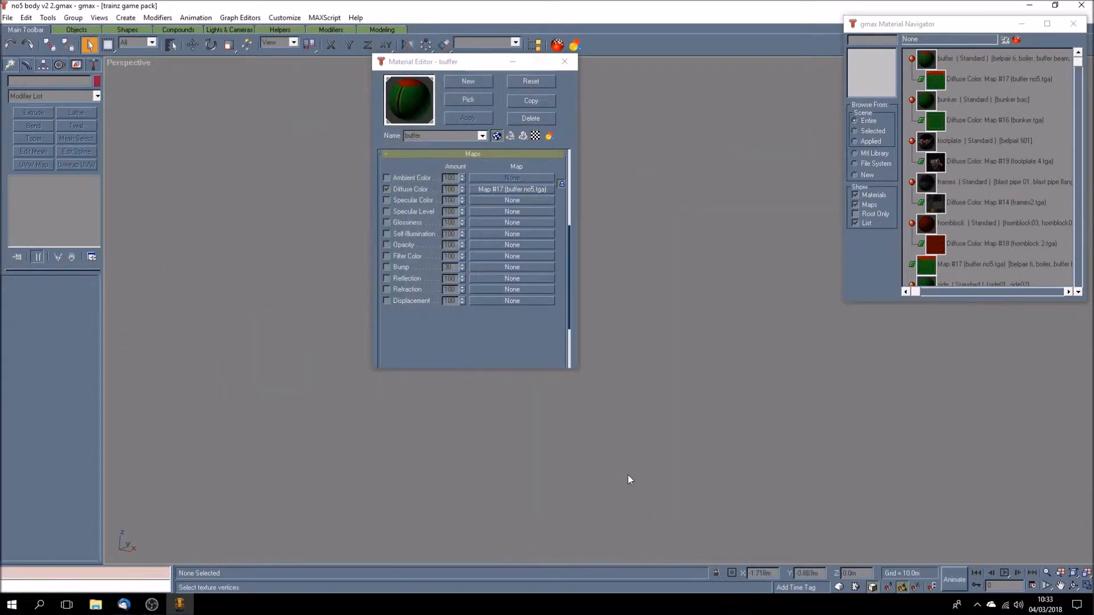
# - Reopen the front buffer beam's UVs, select its front face, and limit the UV display to selected faces
pyautogui.click(1060, 585)
pyautogui.moveTo(627, 447); pyautogui.dragTo(664, 411)
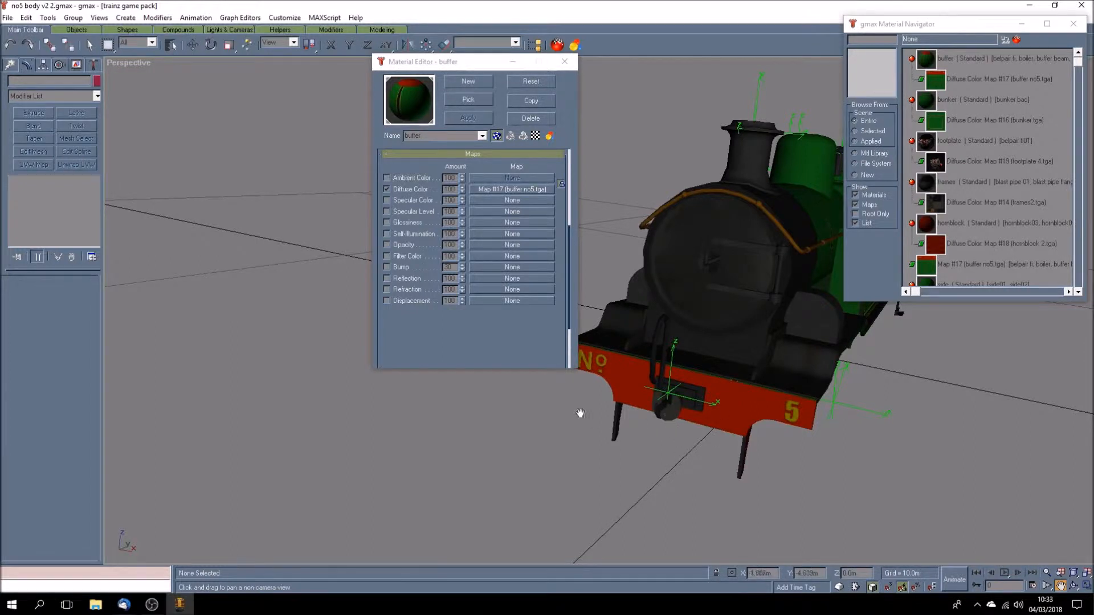
pyautogui.click(90, 45)
pyautogui.click(745, 409)
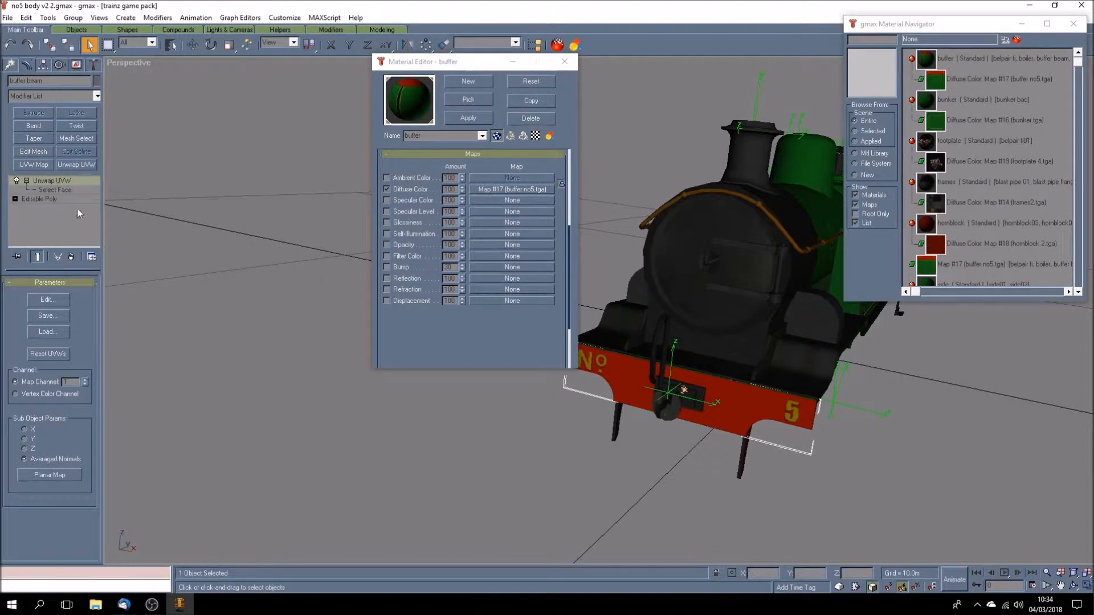
pyautogui.click(47, 300)
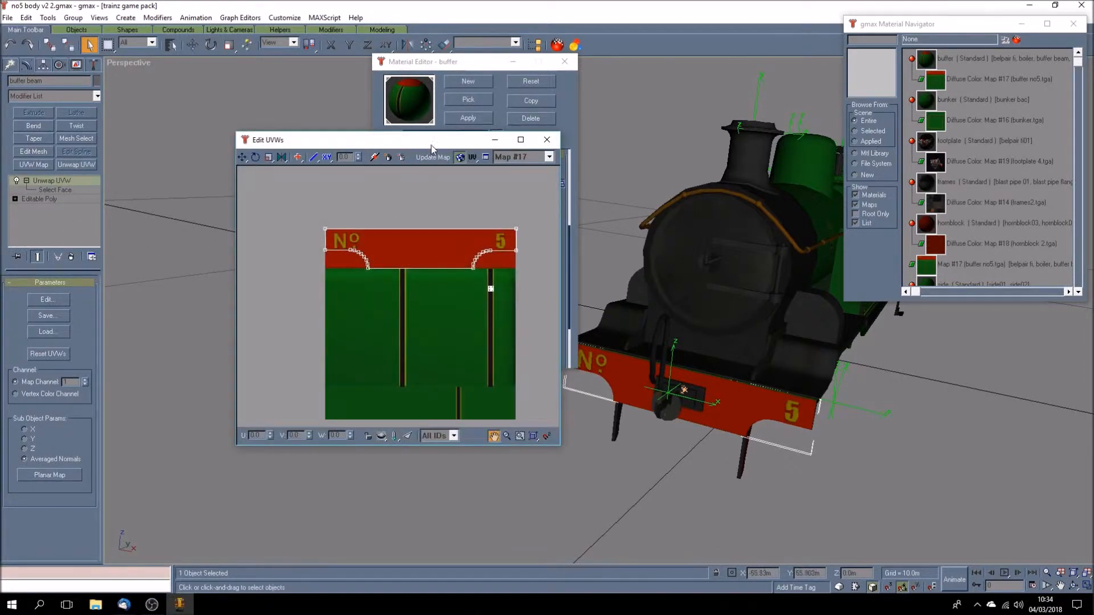
pyautogui.moveTo(432, 145); pyautogui.dragTo(361, 146)
pyautogui.click(64, 192)
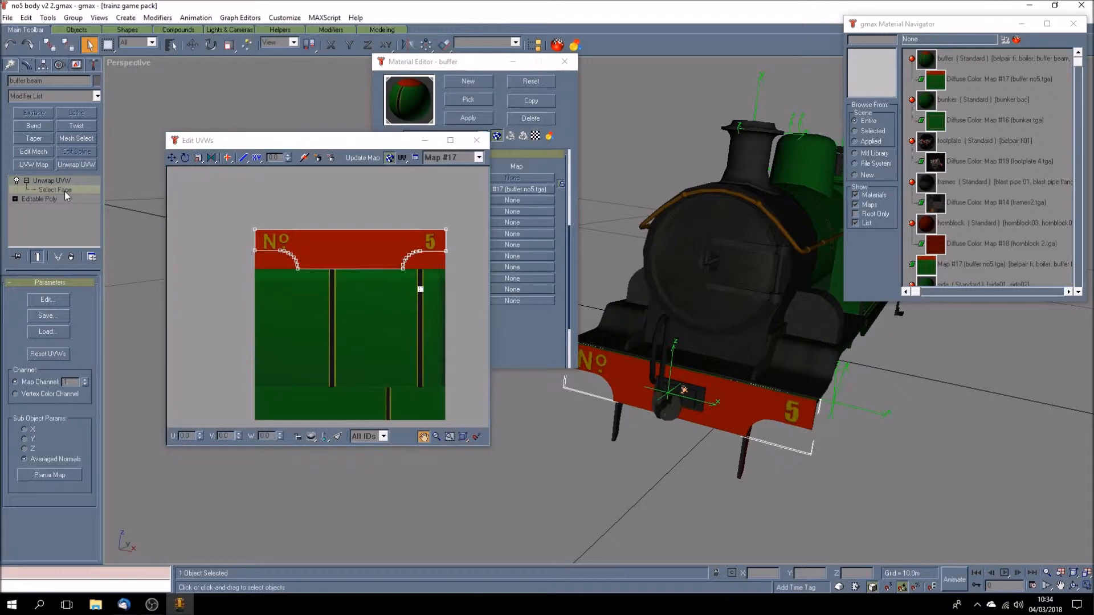
pyautogui.click(743, 414)
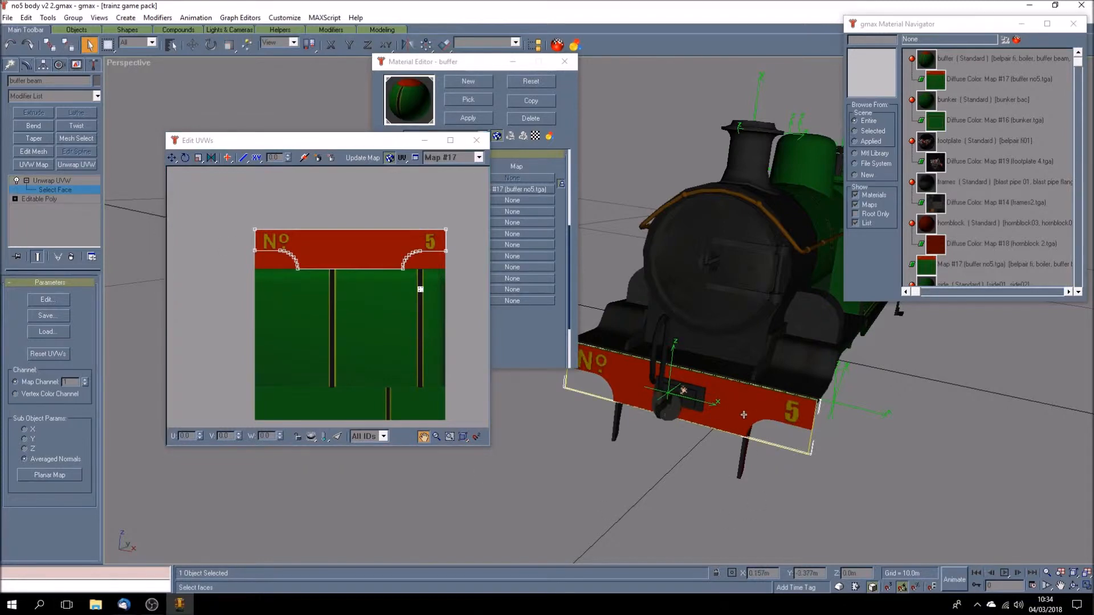
pyautogui.click(339, 438)
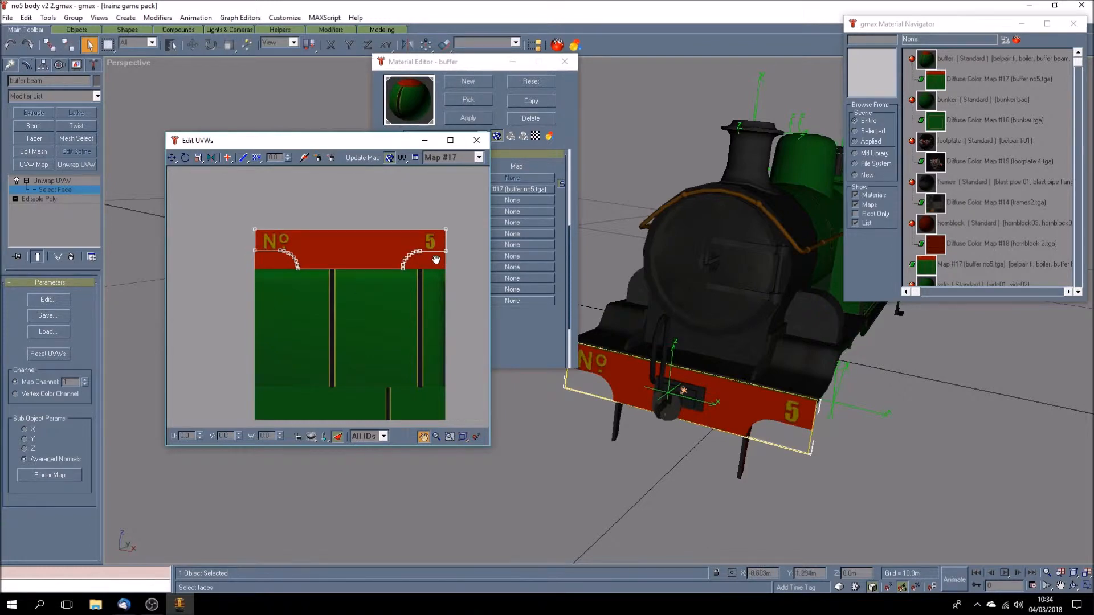
# - Move all the front face's UV vertices down onto the green area of the texture, and undo the move
pyautogui.click(171, 158)
pyautogui.moveTo(172, 158); pyautogui.dragTo(449, 305)
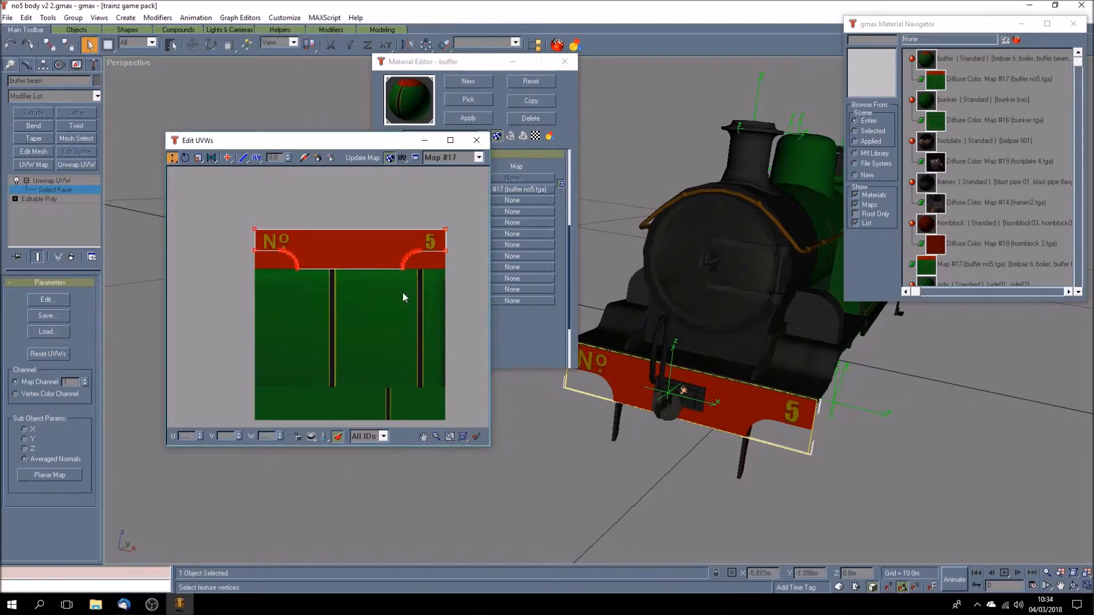
pyautogui.moveTo(403, 271); pyautogui.dragTo(409, 343)
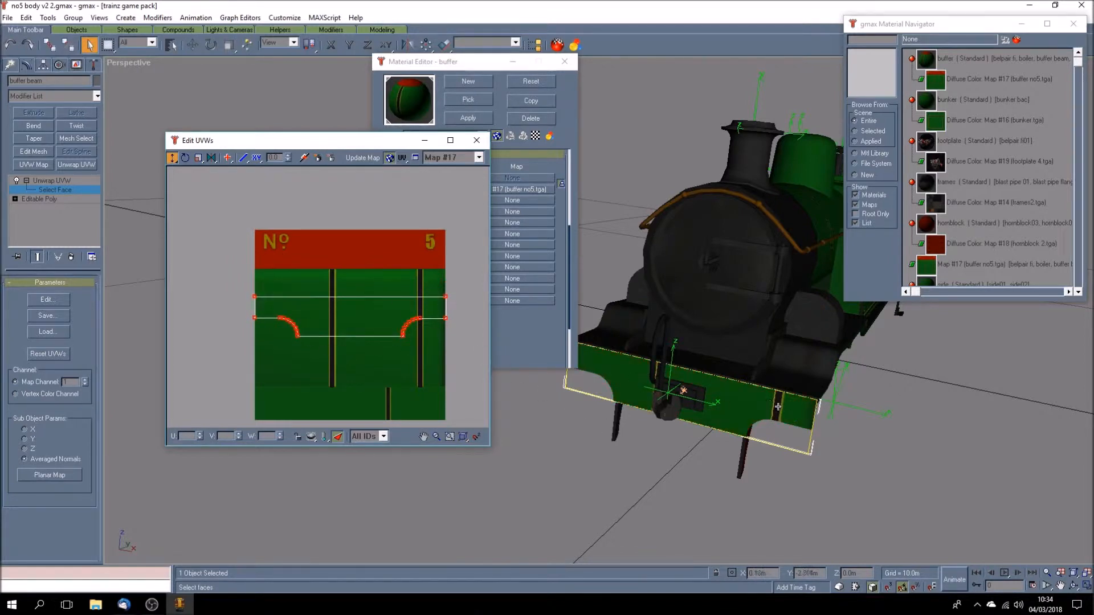
pyautogui.click(10, 45)
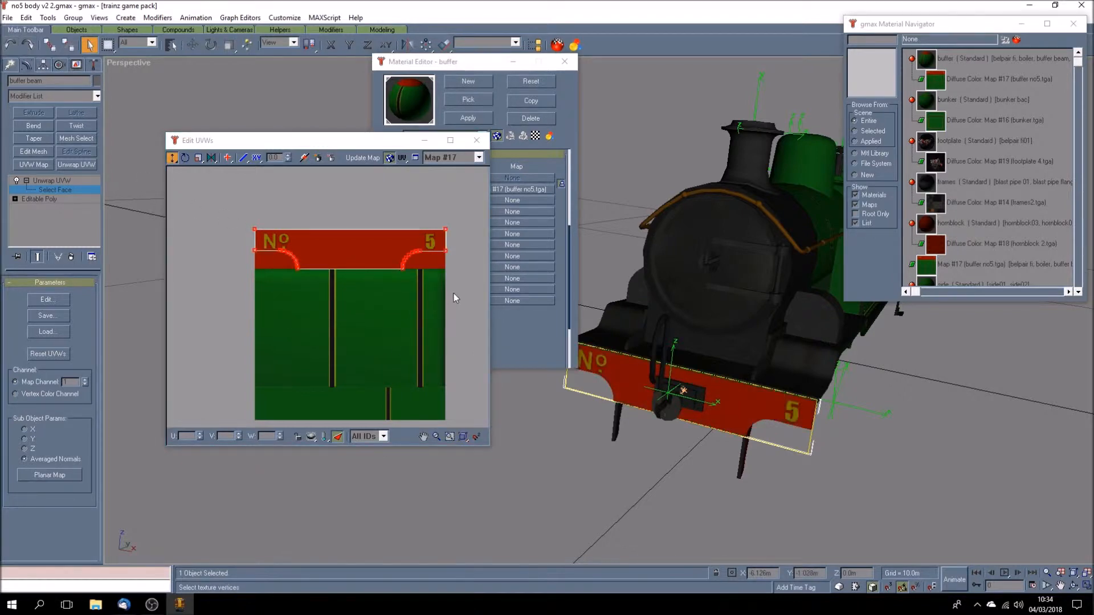
# - Select the UV vertices along the top edge of the buffer beam's front face, and clear the face selection
pyautogui.click(219, 201)
pyautogui.moveTo(449, 238); pyautogui.dragTo(448, 229)
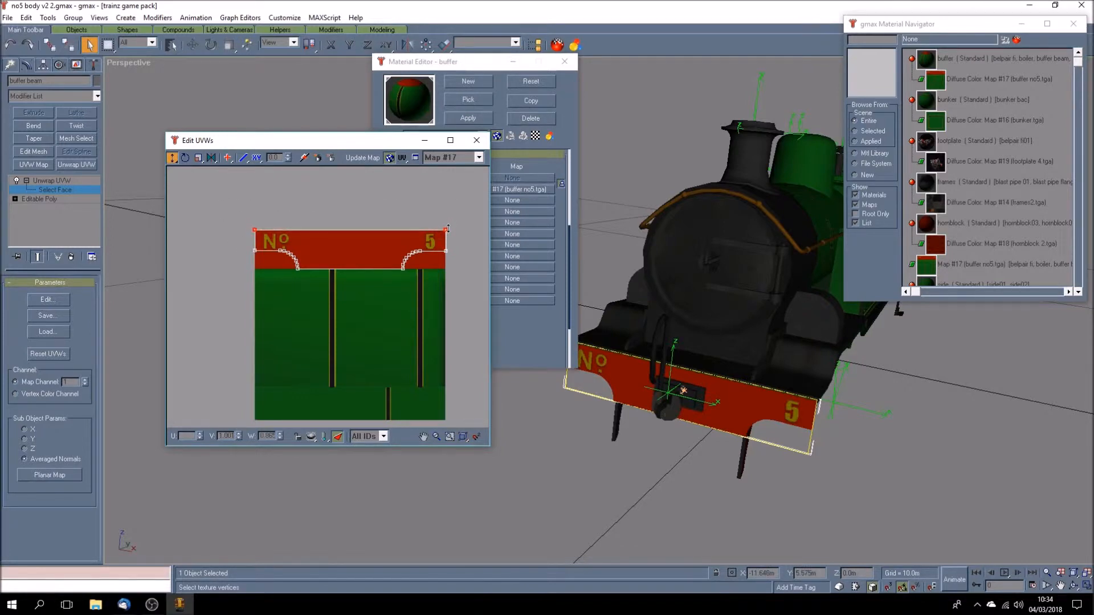
pyautogui.click(603, 287)
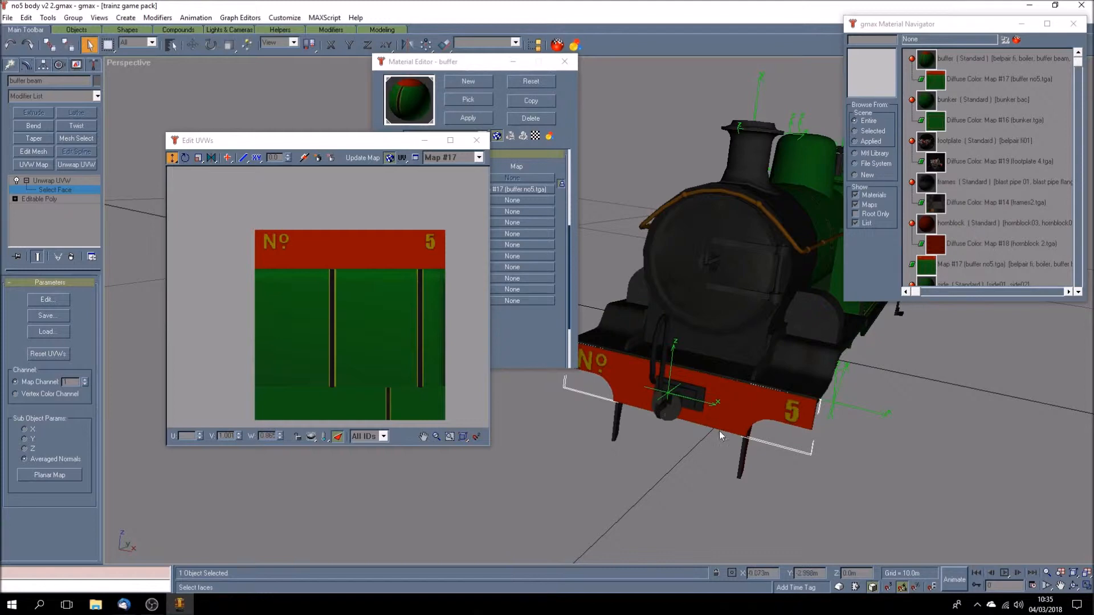
# - View the buffer beam at the bunker end, close the UV editor and leave face selection
pyautogui.click(1073, 585)
pyautogui.moveTo(741, 348); pyautogui.dragTo(599, 347)
pyautogui.moveTo(679, 384); pyautogui.dragTo(680, 379)
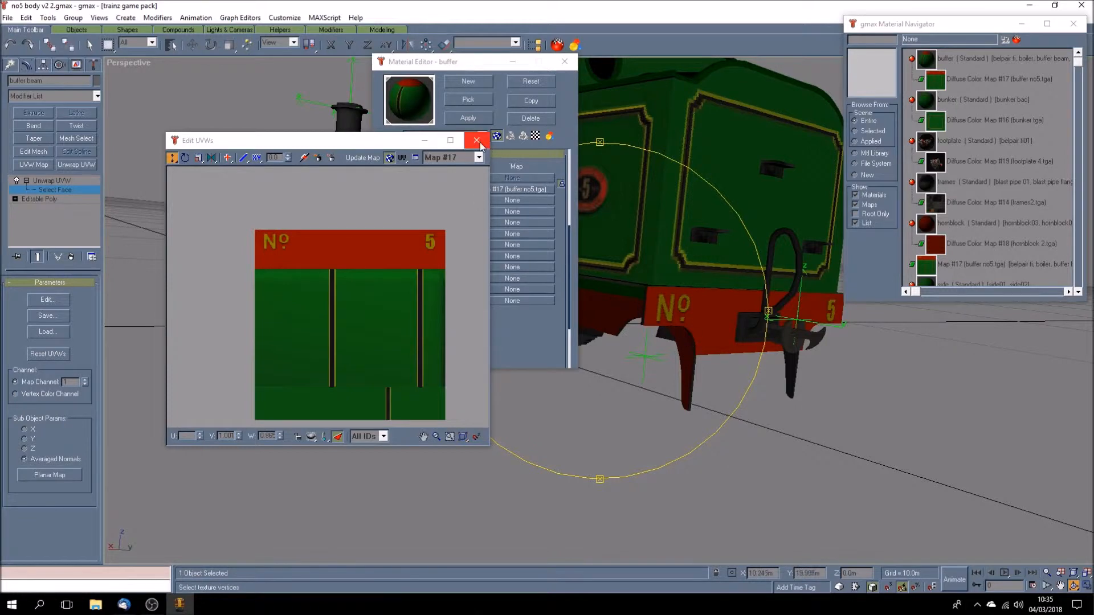
pyautogui.click(477, 140)
pyautogui.click(75, 179)
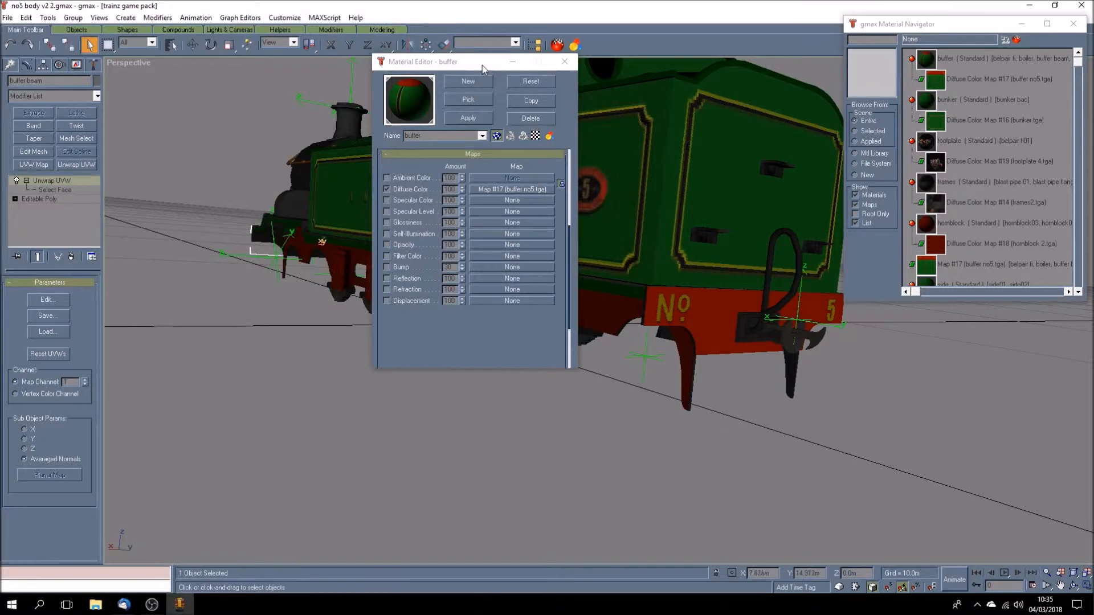
# - Select the locomotive's side tank and cab side object and open its Unwrap UVW coordinates for editing
pyautogui.moveTo(481, 65); pyautogui.dragTo(177, 159)
pyautogui.click(1072, 586)
pyautogui.moveTo(525, 334); pyautogui.dragTo(577, 345)
pyautogui.click(89, 46)
pyautogui.click(415, 287)
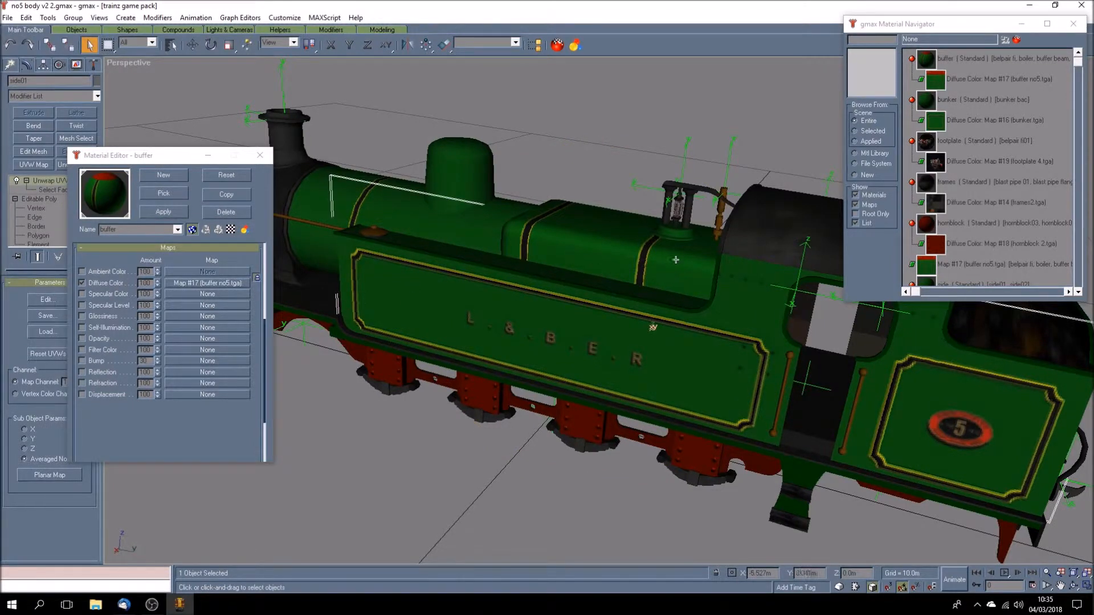
pyautogui.moveTo(150, 158); pyautogui.dragTo(163, 156)
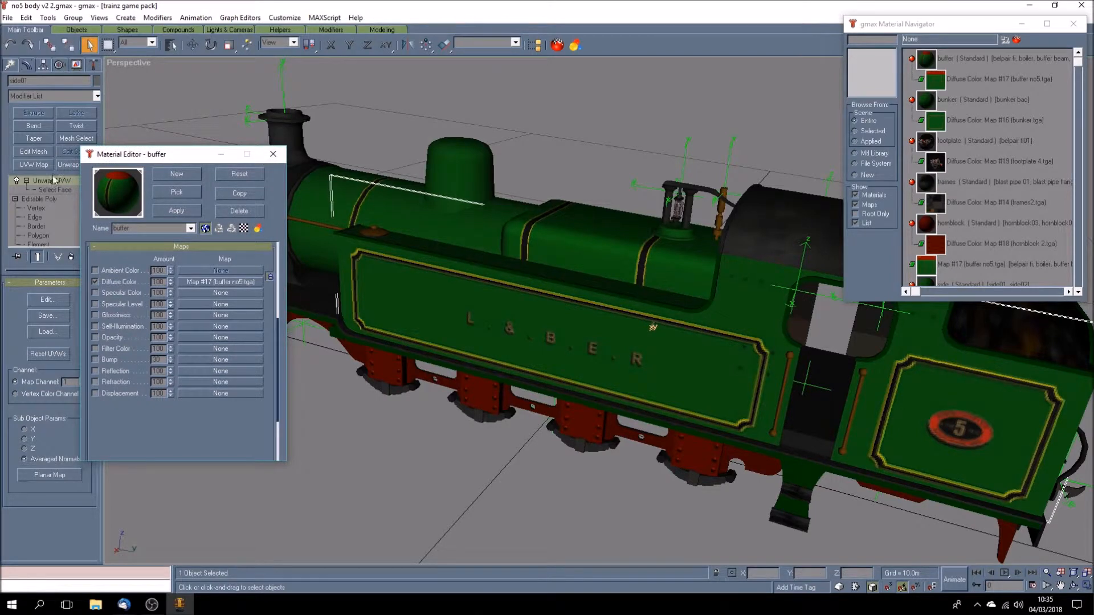
pyautogui.click(57, 300)
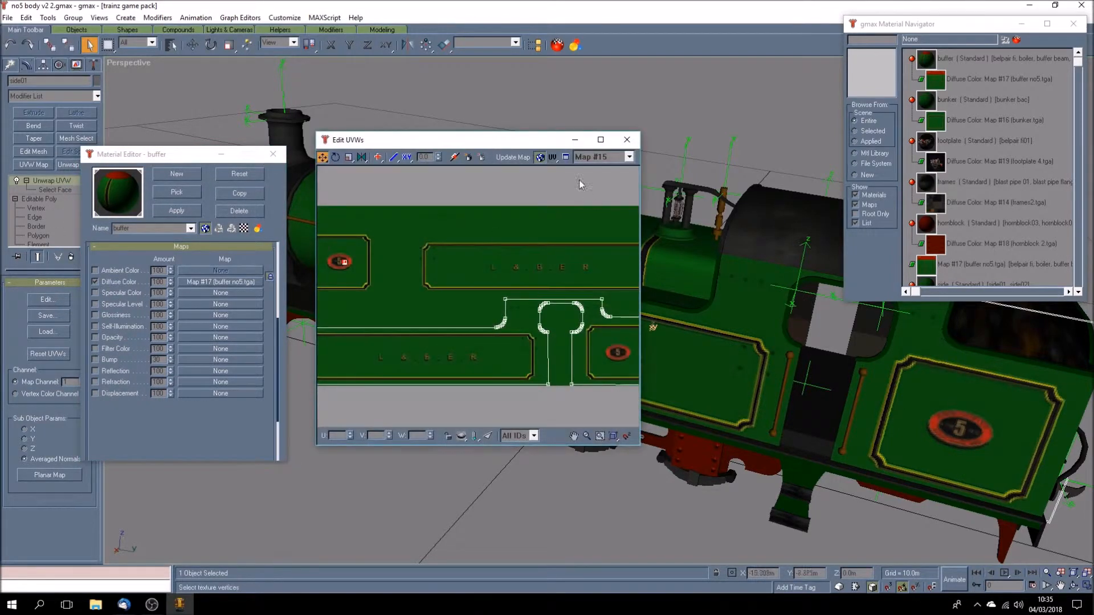
pyautogui.moveTo(538, 149); pyautogui.dragTo(434, 151)
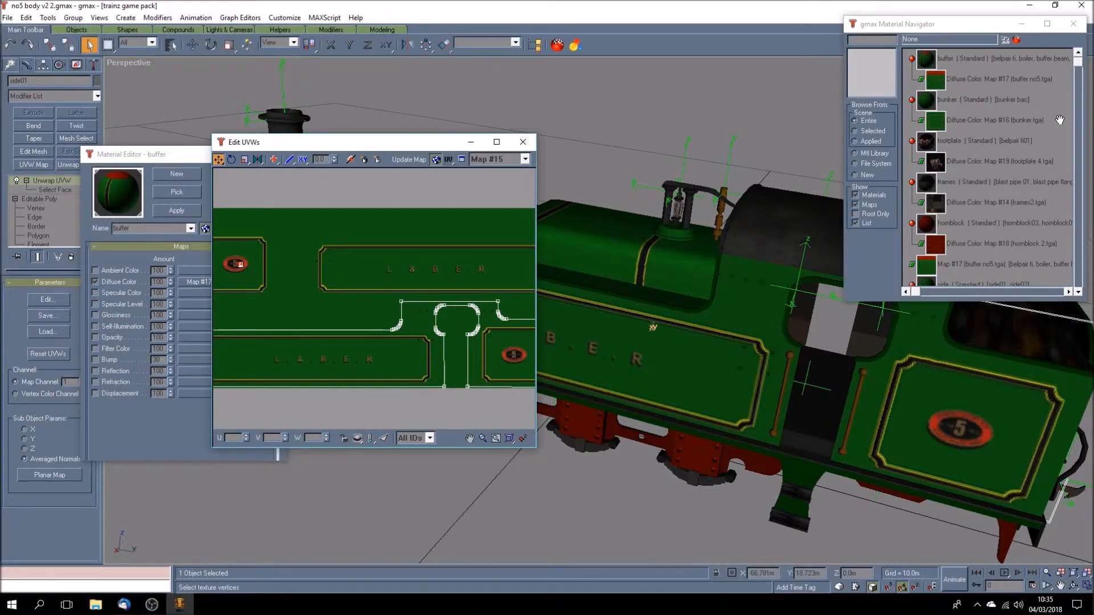
# - Check the textures available for the side's UVs, keeping Map #15, and examine the full side layout
pyautogui.click(524, 161)
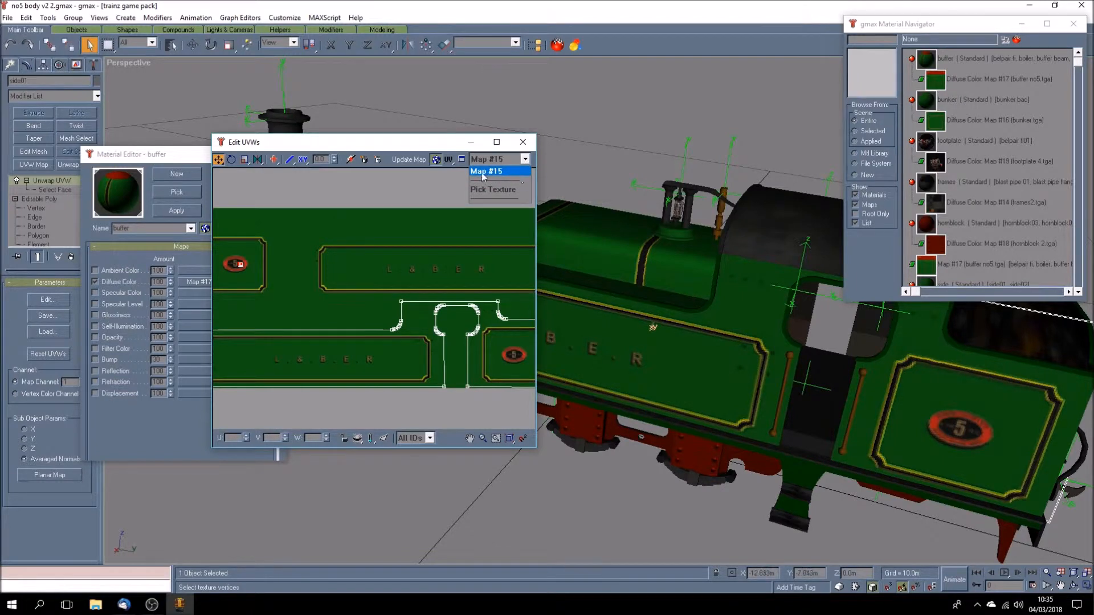
pyautogui.click(445, 181)
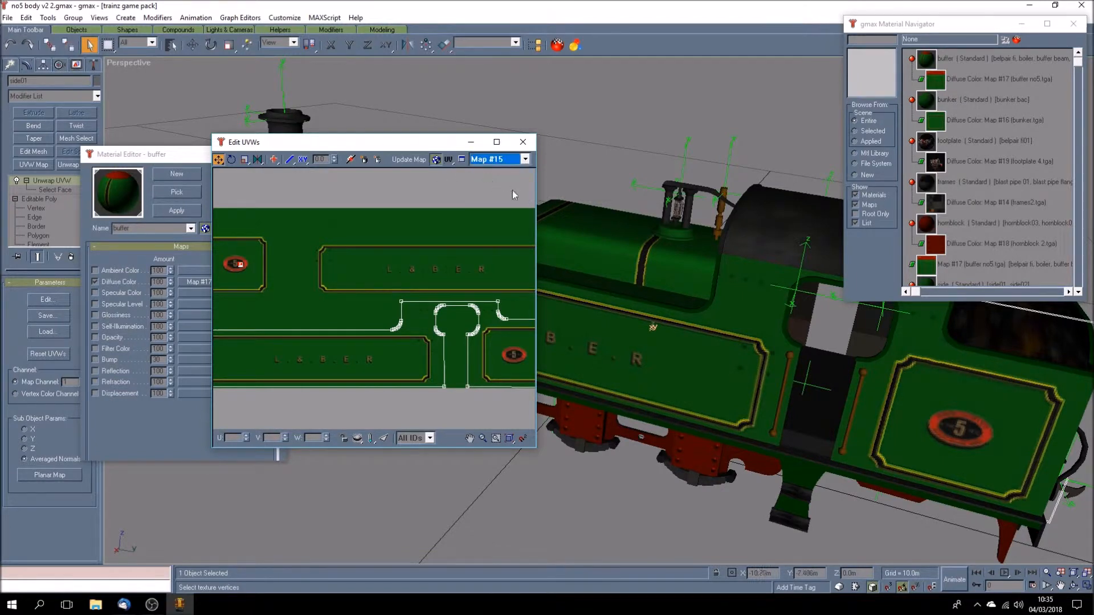
pyautogui.click(474, 439)
pyautogui.moveTo(398, 356); pyautogui.dragTo(432, 318)
pyautogui.scroll(-5, 421, 325)
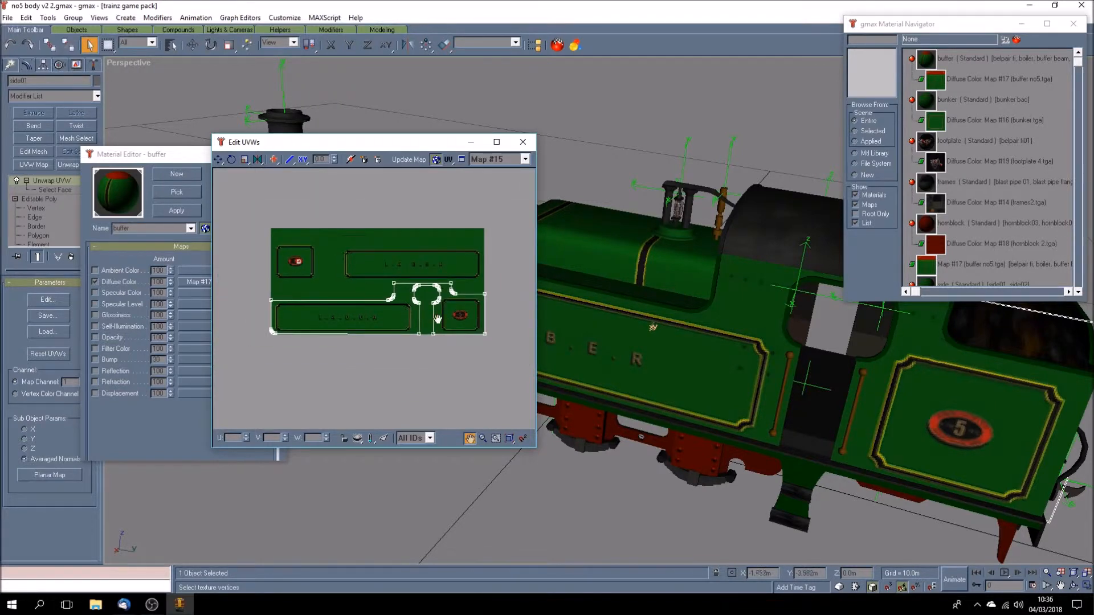
# - Turn on the selected-faces filter for the side's UVs, and close the UV editor, leaving face selection
pyautogui.click(50, 189)
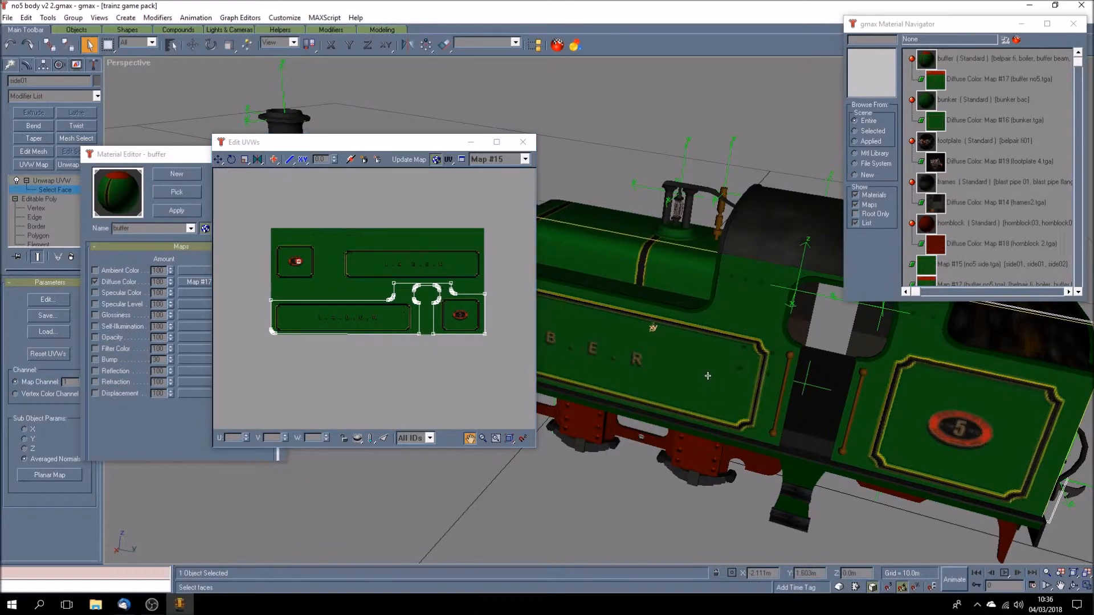
pyautogui.click(383, 439)
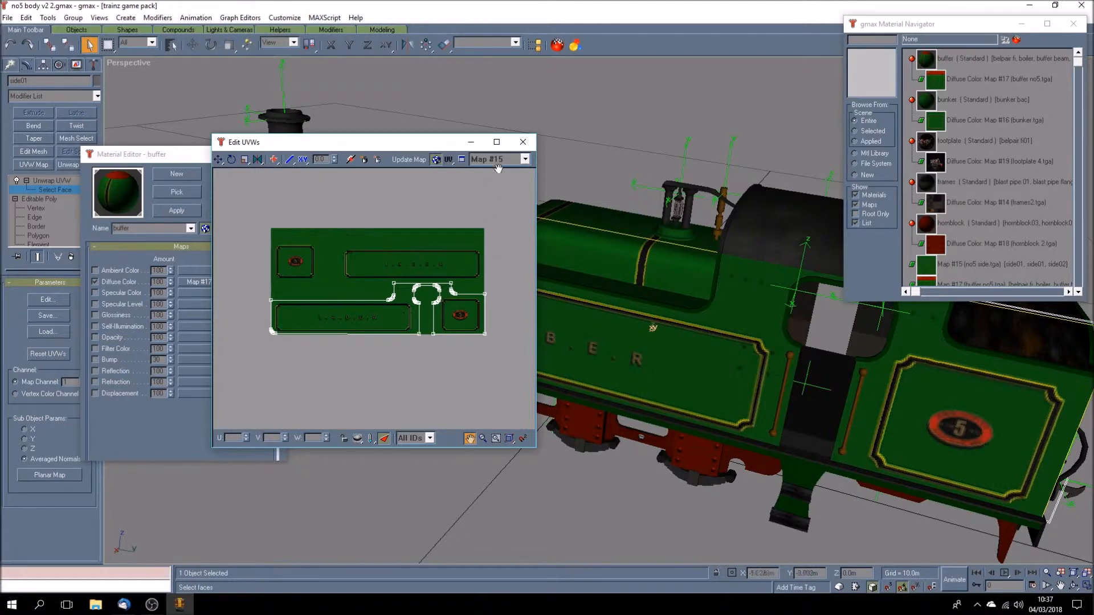
pyautogui.click(523, 142)
pyautogui.click(53, 181)
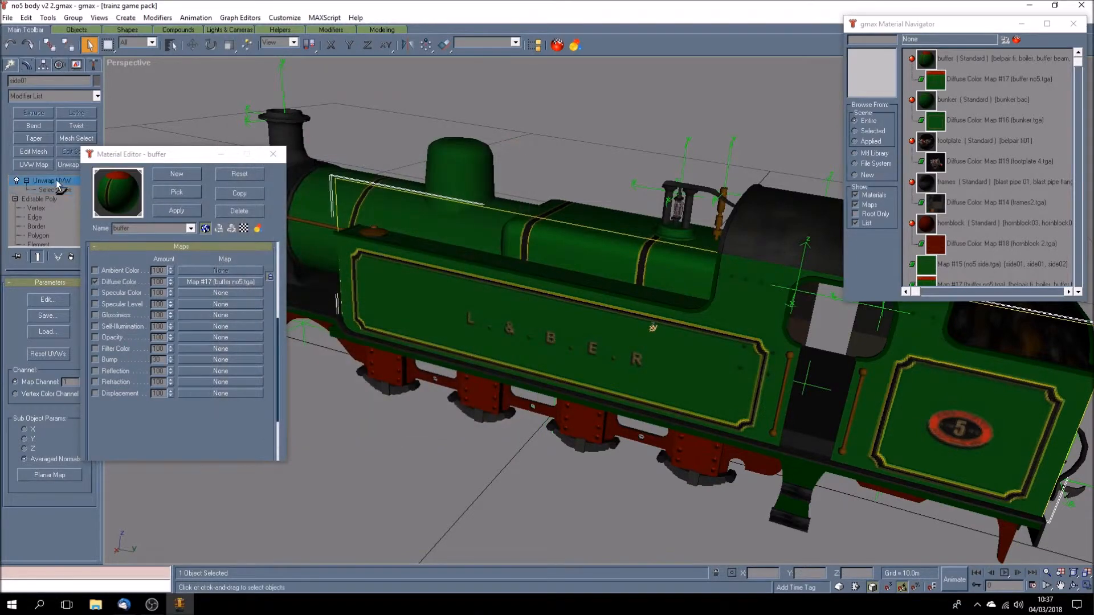
# - Deselect the side, close the Material Editor and select the hornblock material in the material list
pyautogui.click(358, 421)
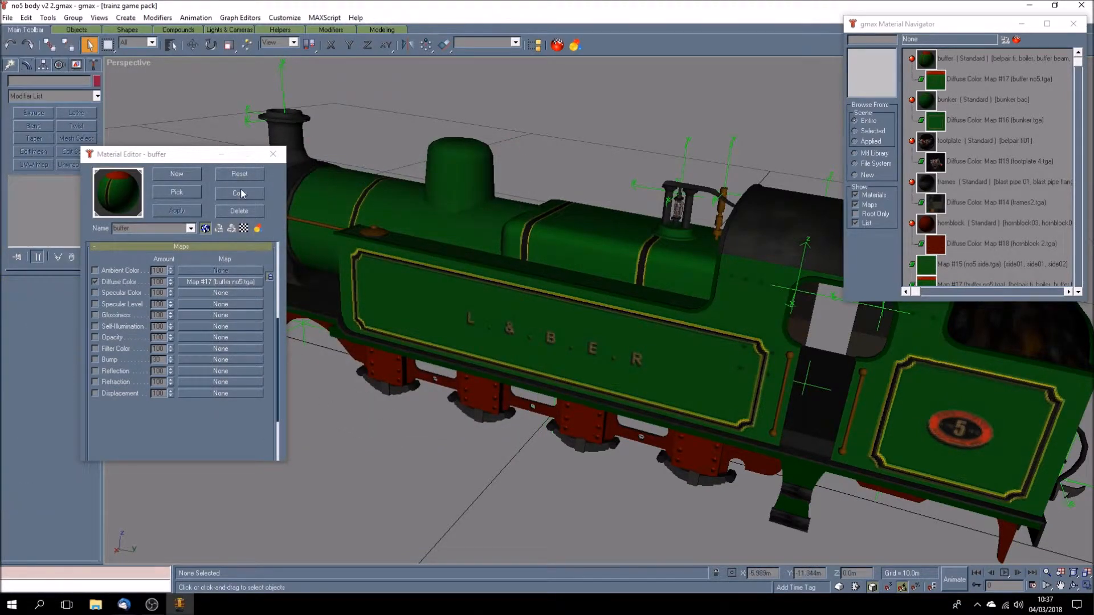
pyautogui.click(273, 154)
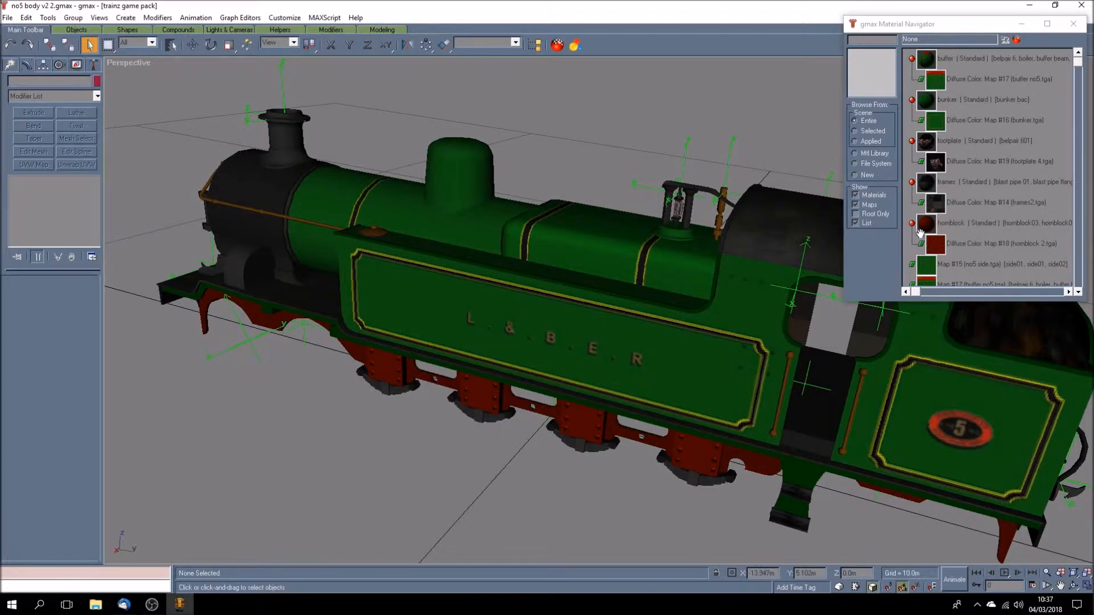
pyautogui.click(1078, 291)
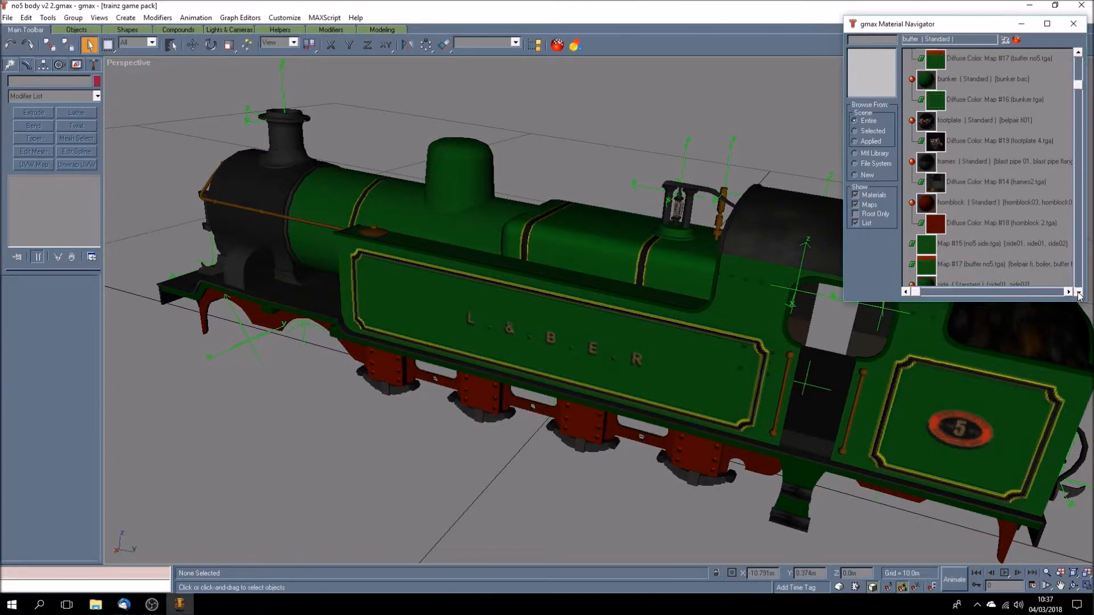
pyautogui.click(1078, 292)
pyautogui.click(1078, 291)
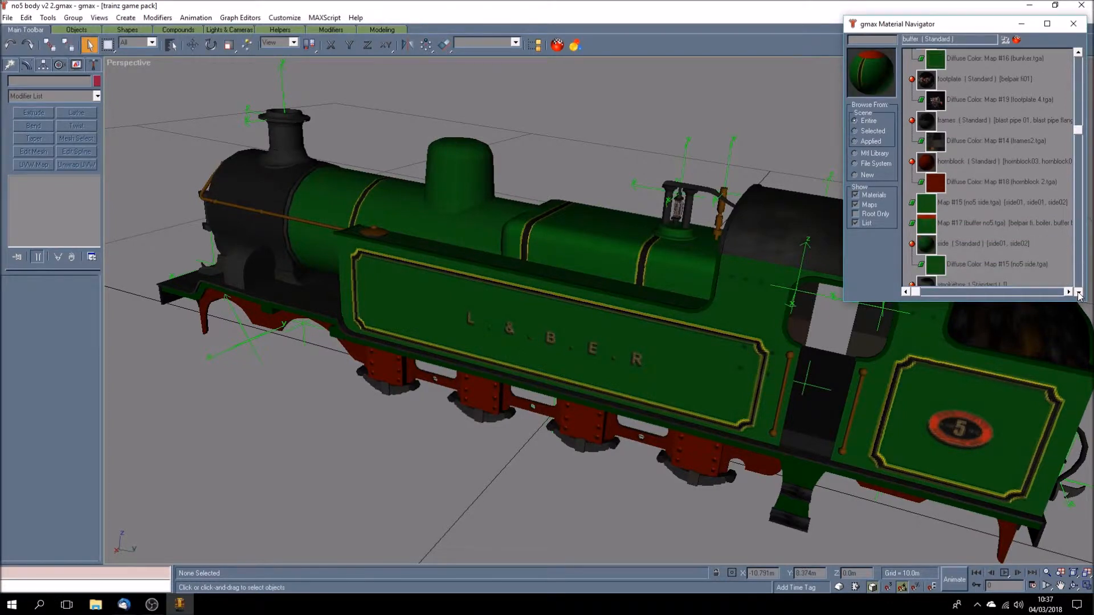
pyautogui.click(1078, 291)
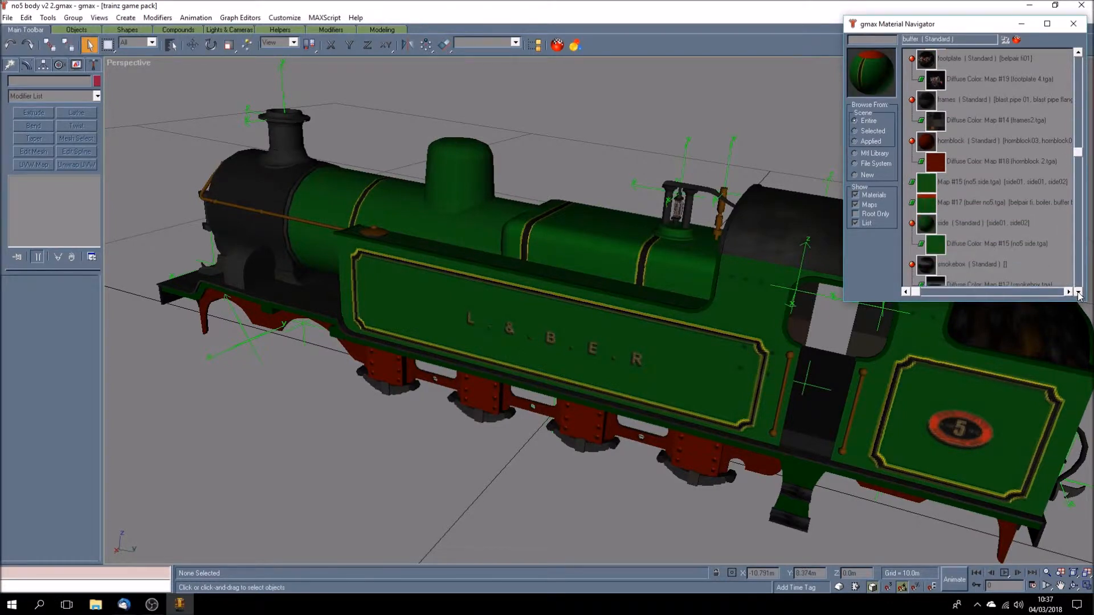
pyautogui.click(957, 142)
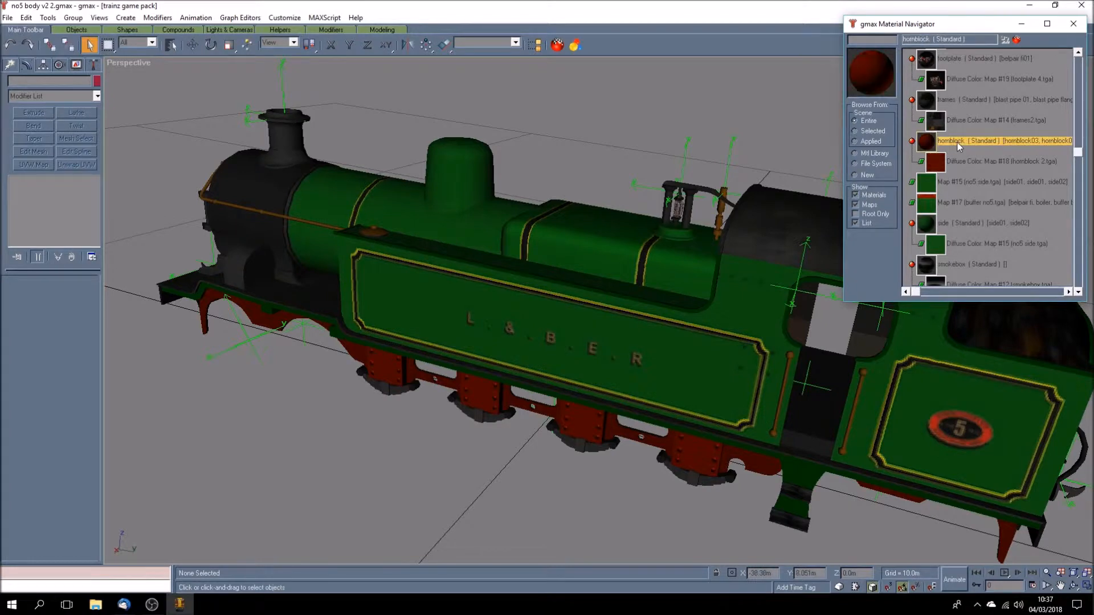
# - Add Unwrap UVW to the third red hornblock from the front and check its UV layout on Map #18
pyautogui.click(588, 424)
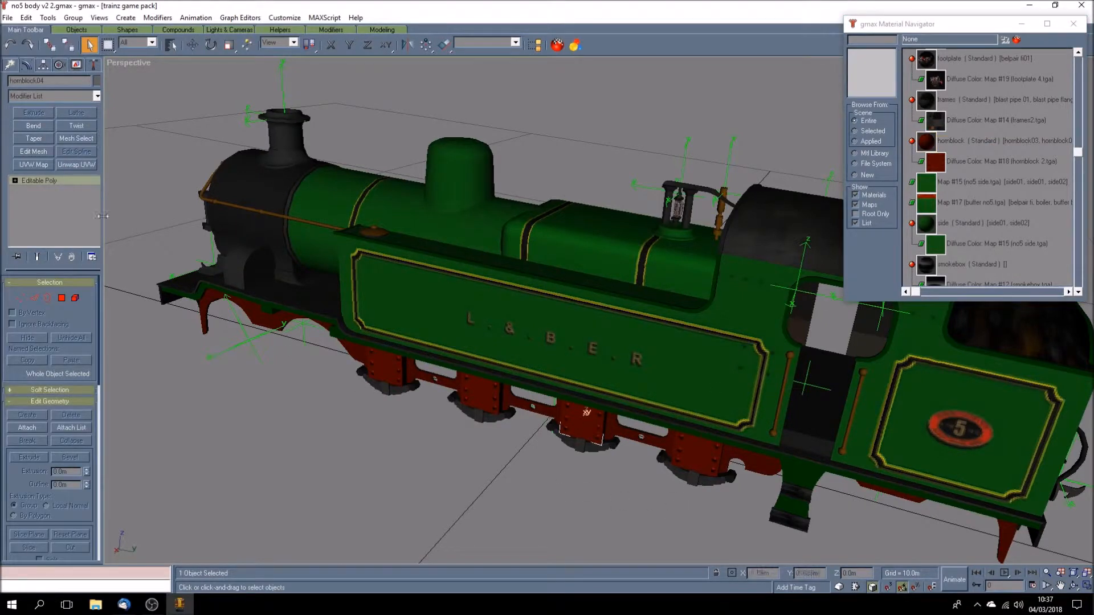
pyautogui.click(83, 166)
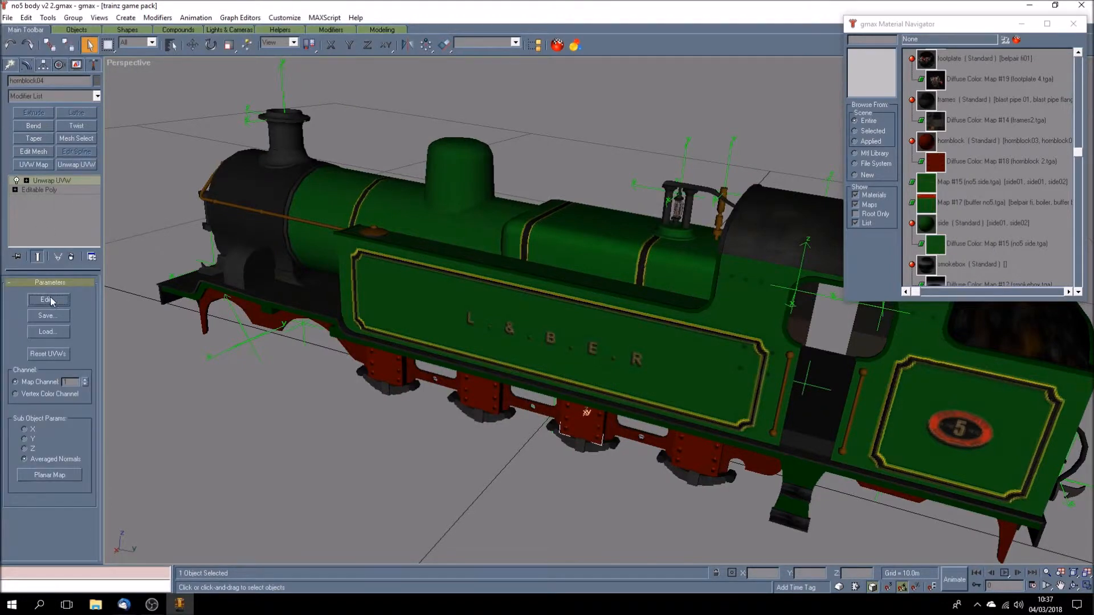
pyautogui.click(47, 299)
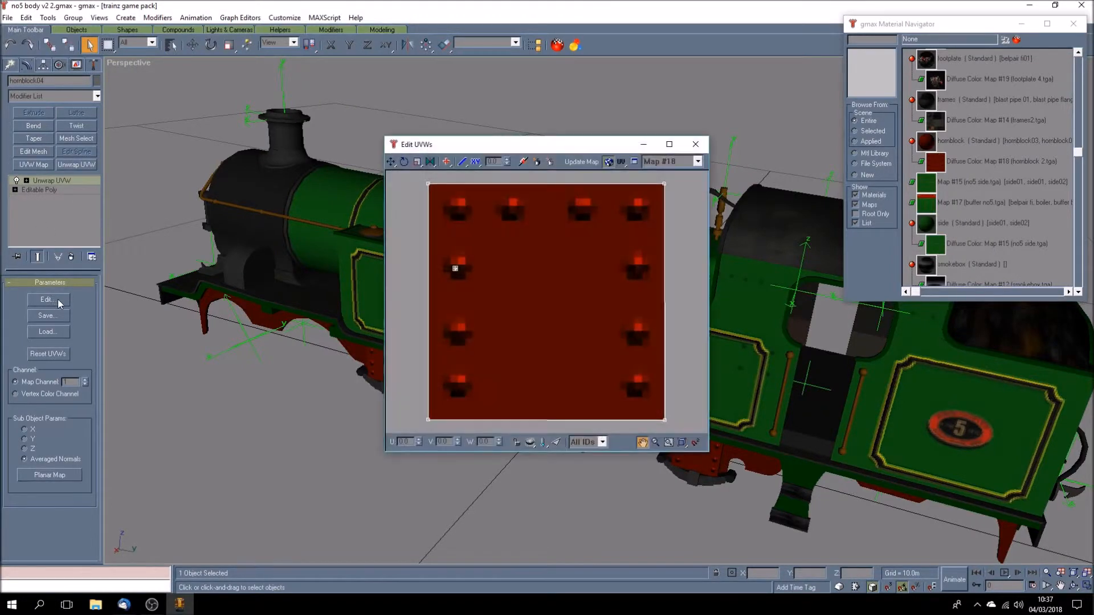
pyautogui.click(695, 144)
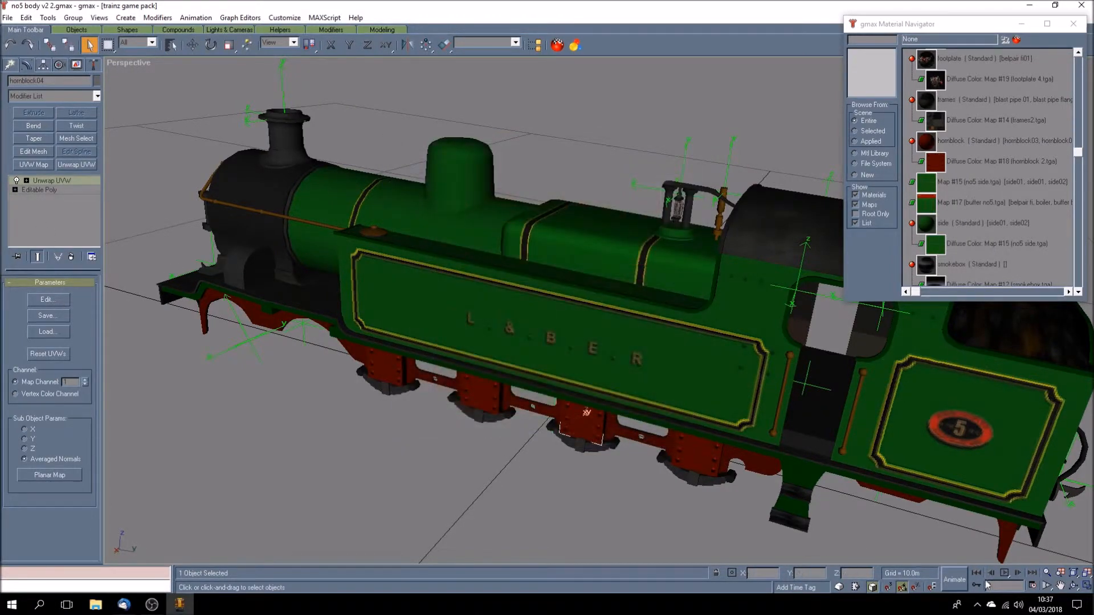
# - Check the red outside frame's modifiers, clear the selection and view the locomotive from a lower angle
pyautogui.click(724, 456)
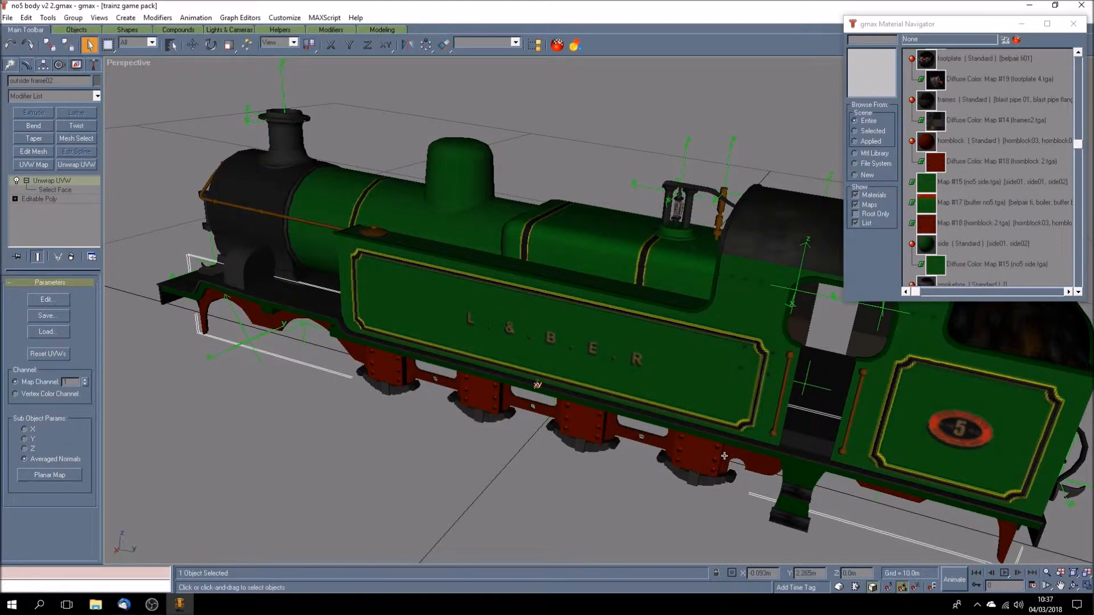
pyautogui.click(494, 488)
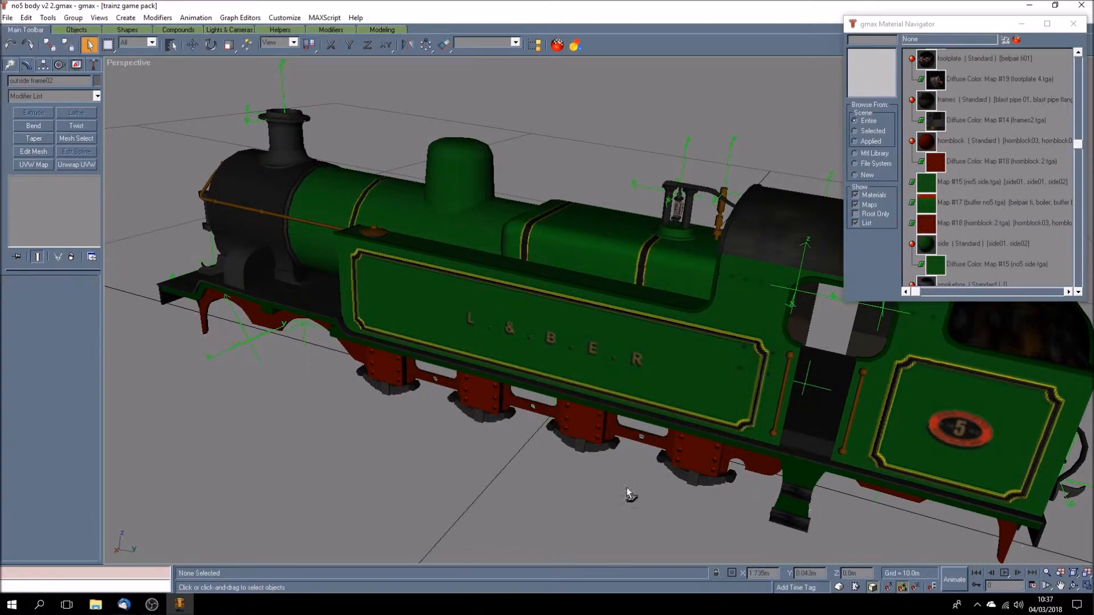
pyautogui.click(1073, 585)
pyautogui.moveTo(539, 412)
pyautogui.mouseDown()
pyautogui.moveTo(571, 378)
pyautogui.moveTo(590, 390)
pyautogui.moveTo(541, 399)
pyautogui.mouseUp()
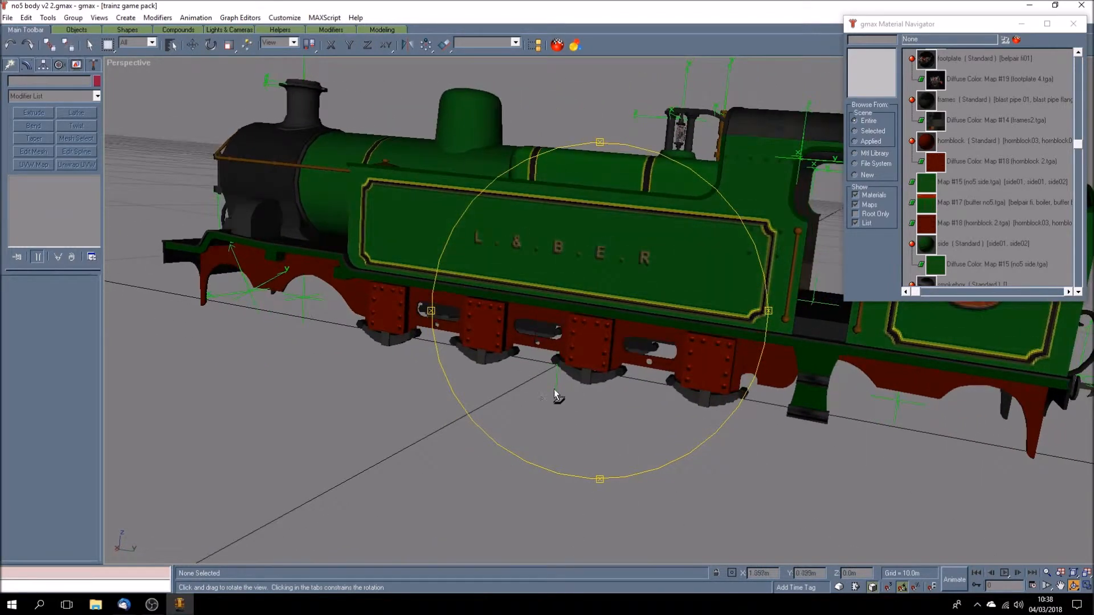
# - Locate the smokebox material, then inspect the smokebox object's UV layout and available textures, keeping Map #14
pyautogui.click(1079, 291)
pyautogui.click(1078, 292)
pyautogui.click(1078, 291)
pyautogui.click(1078, 292)
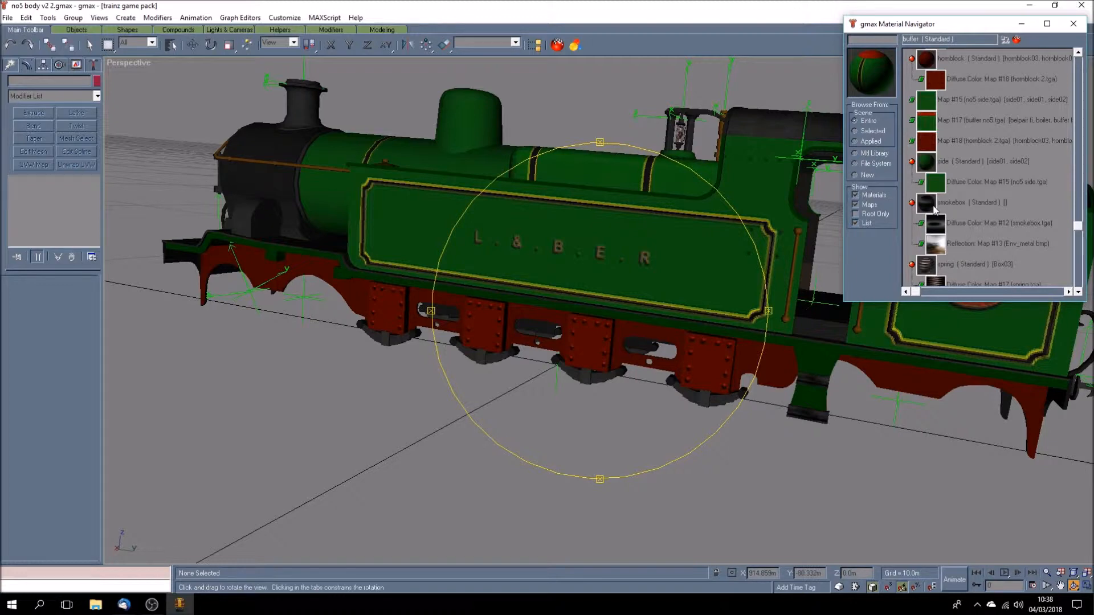
pyautogui.click(90, 45)
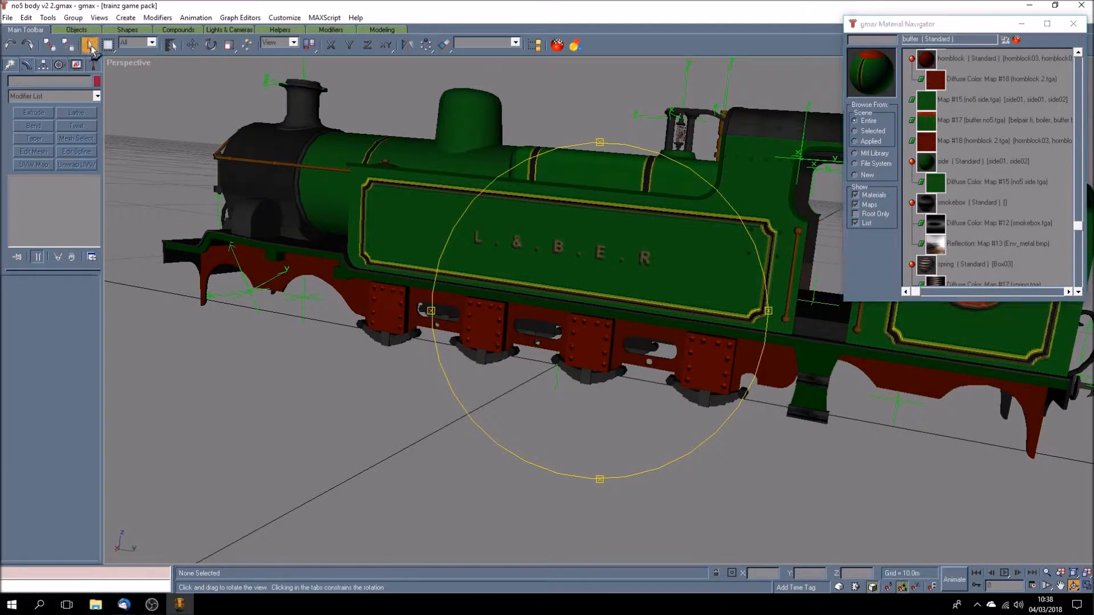
pyautogui.click(228, 196)
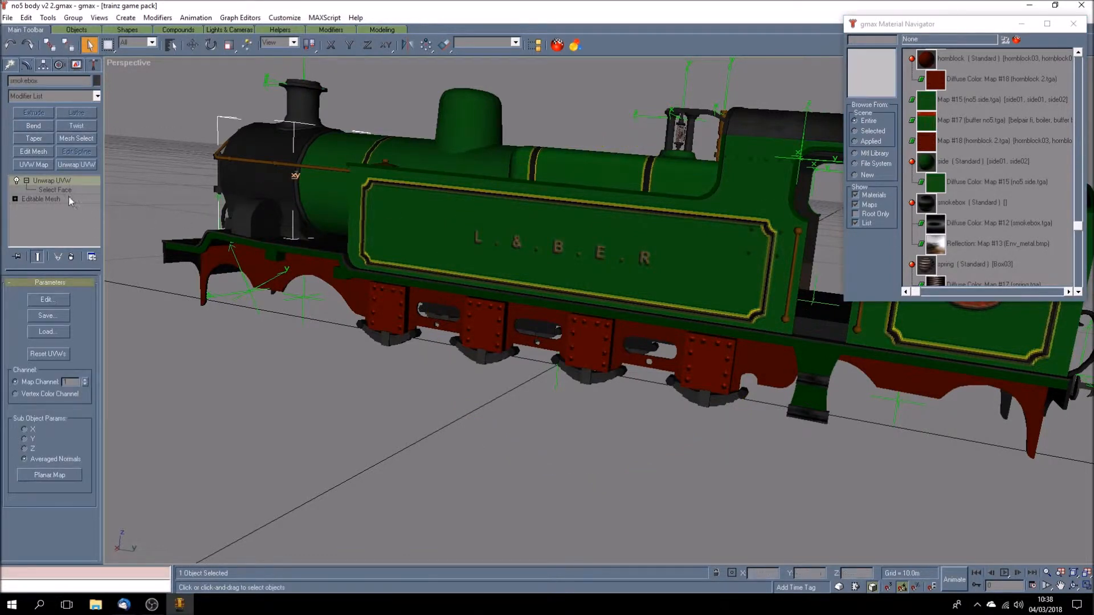
pyautogui.click(48, 299)
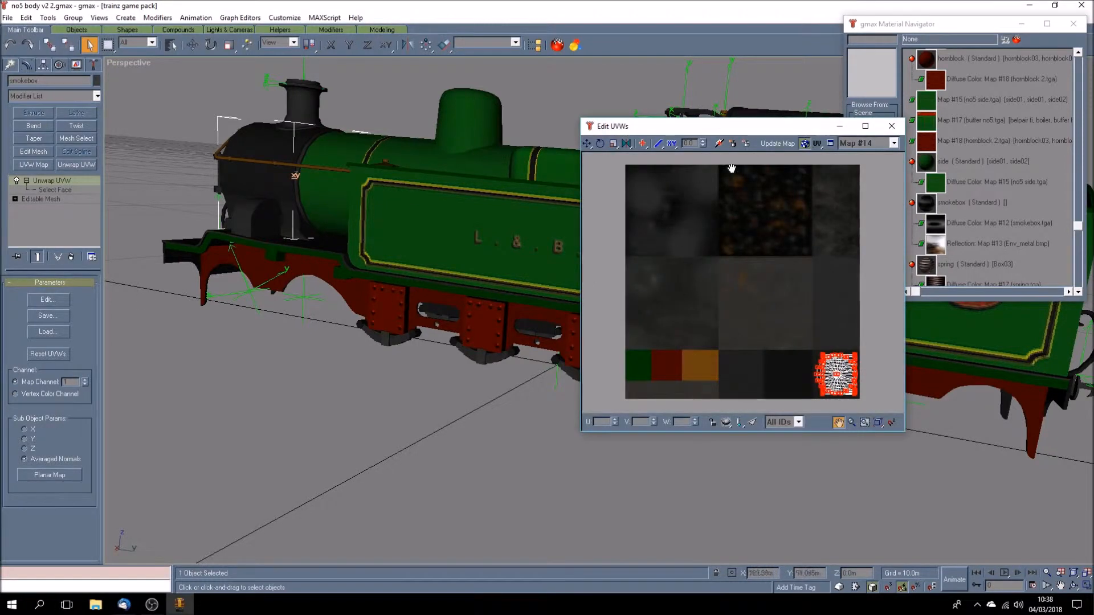
pyautogui.moveTo(748, 132); pyautogui.dragTo(327, 218)
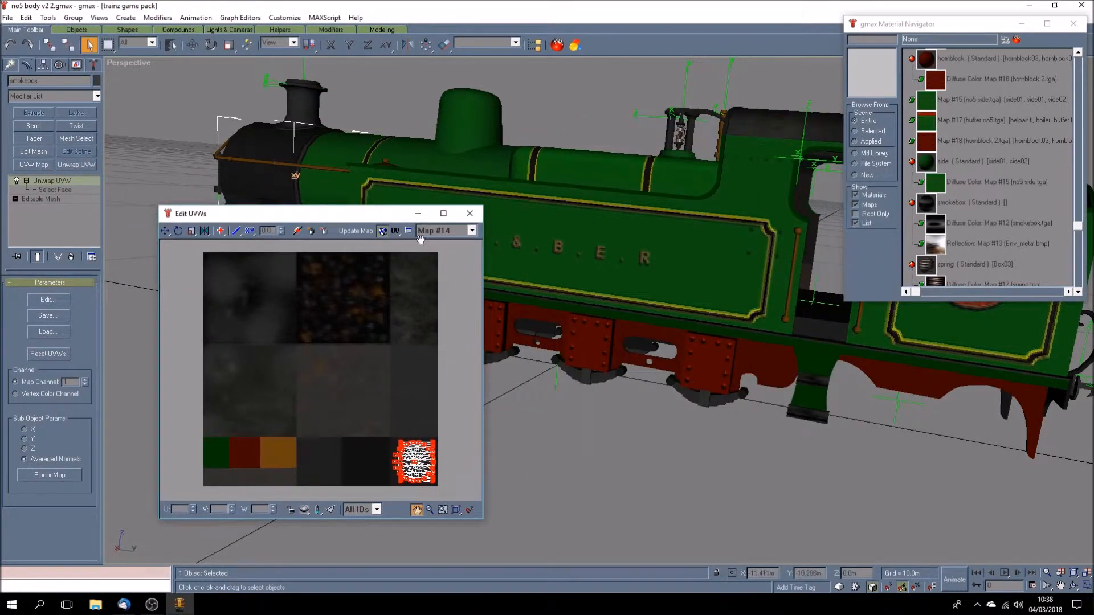
pyautogui.click(472, 231)
pyautogui.click(469, 213)
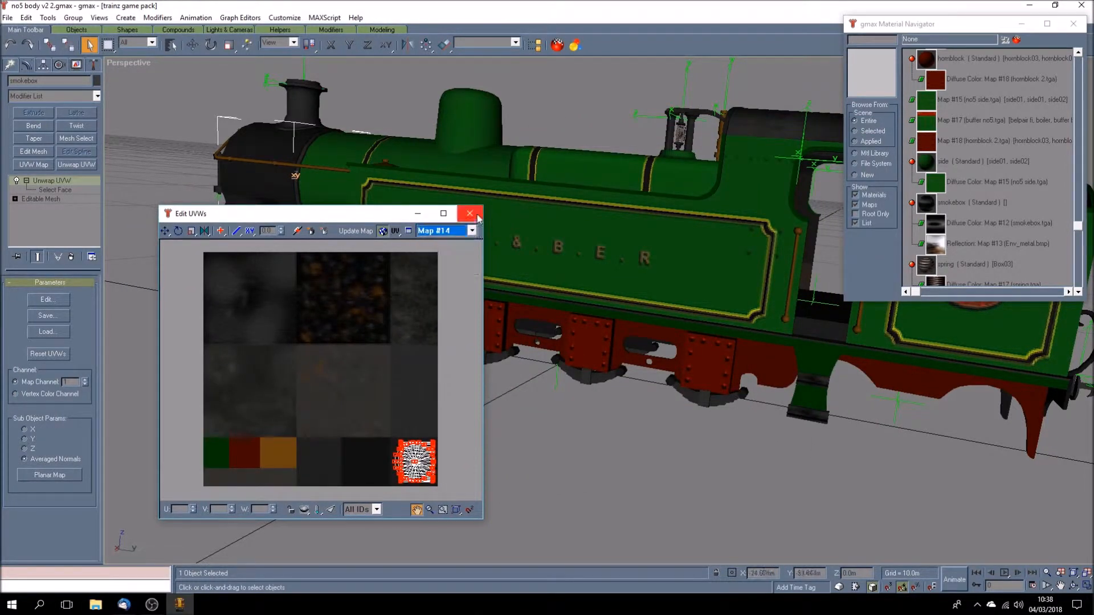
pyautogui.click(469, 213)
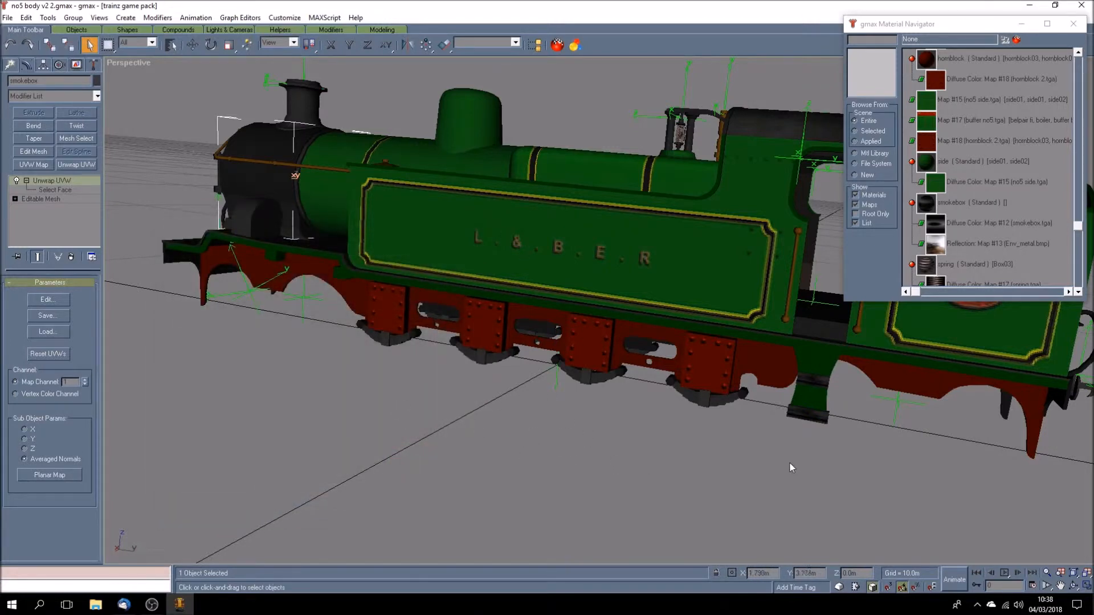
# - Open the smokebox material and examine its diffuse and reflection maps, closing the editor with nothing selected
pyautogui.click(1078, 292)
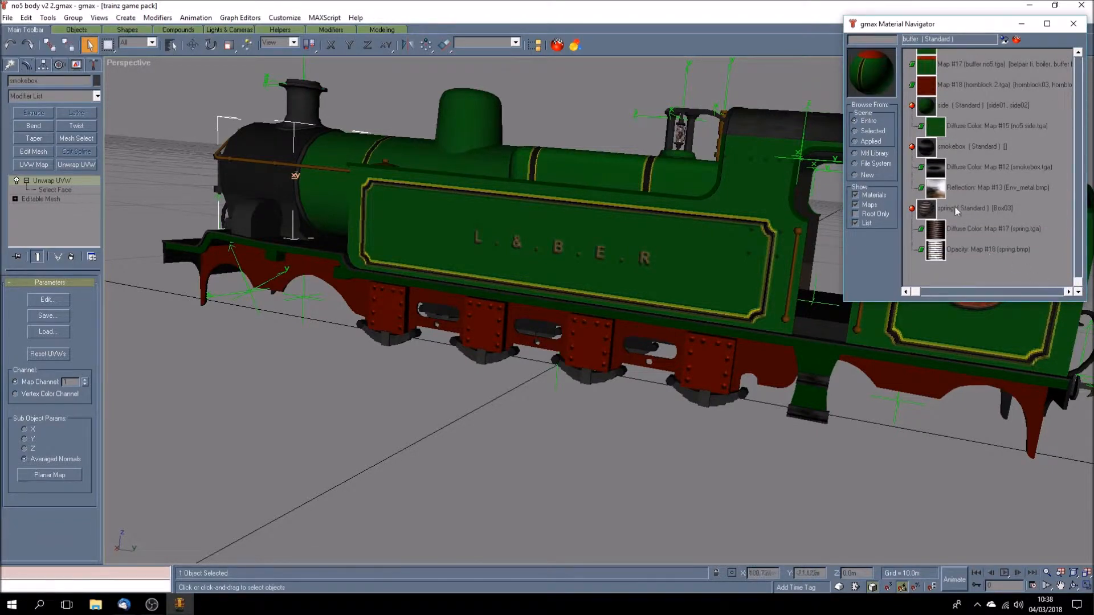
pyautogui.doubleClick(956, 148)
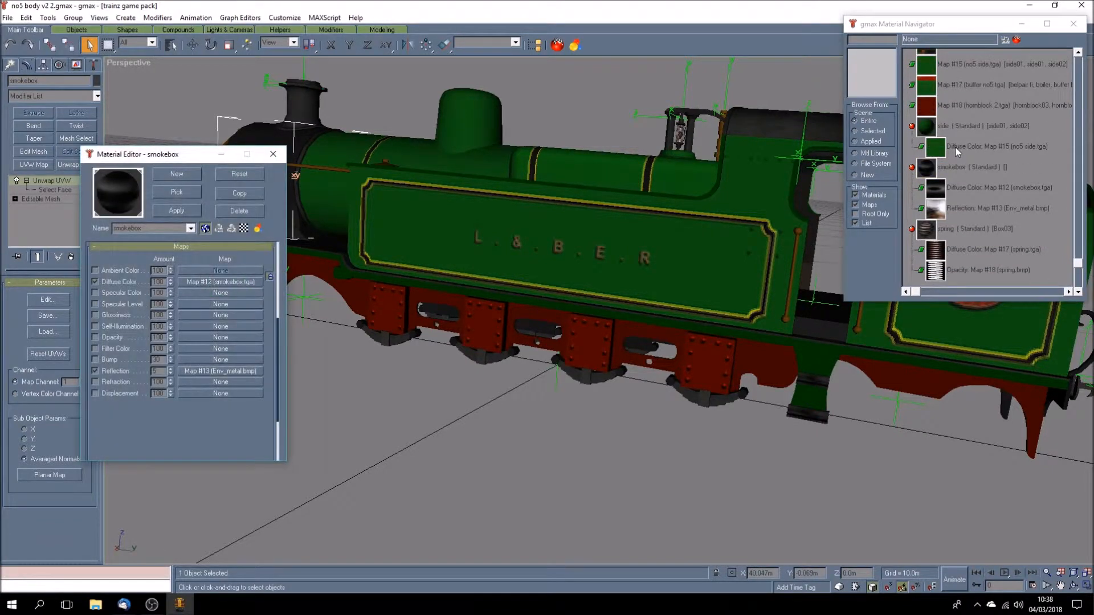
pyautogui.moveTo(193, 152); pyautogui.dragTo(323, 151)
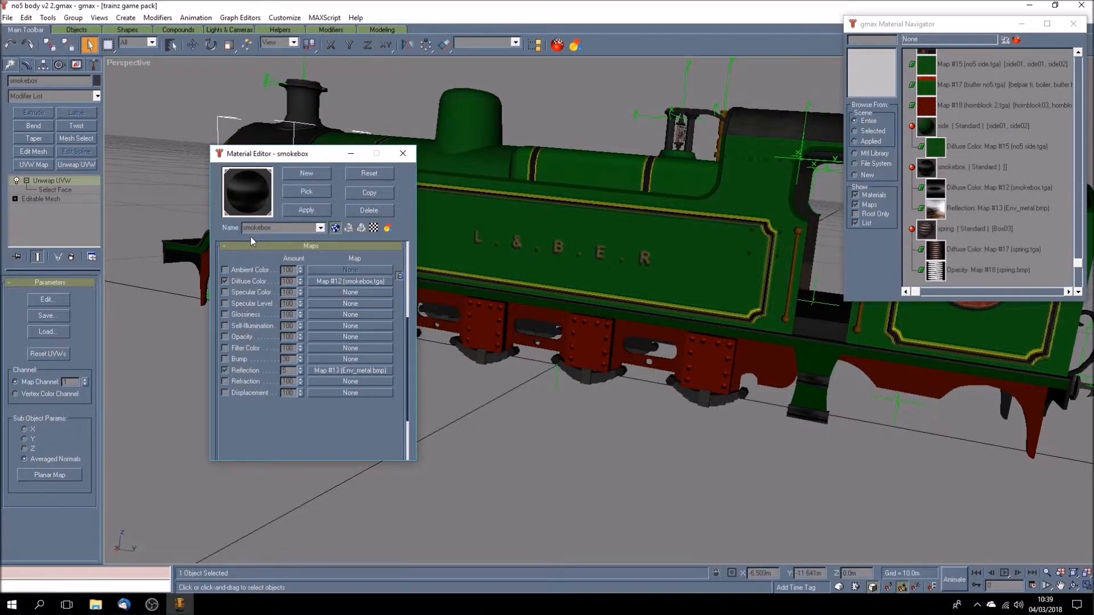
pyautogui.click(307, 229)
pyautogui.moveTo(405, 347); pyautogui.dragTo(386, 397)
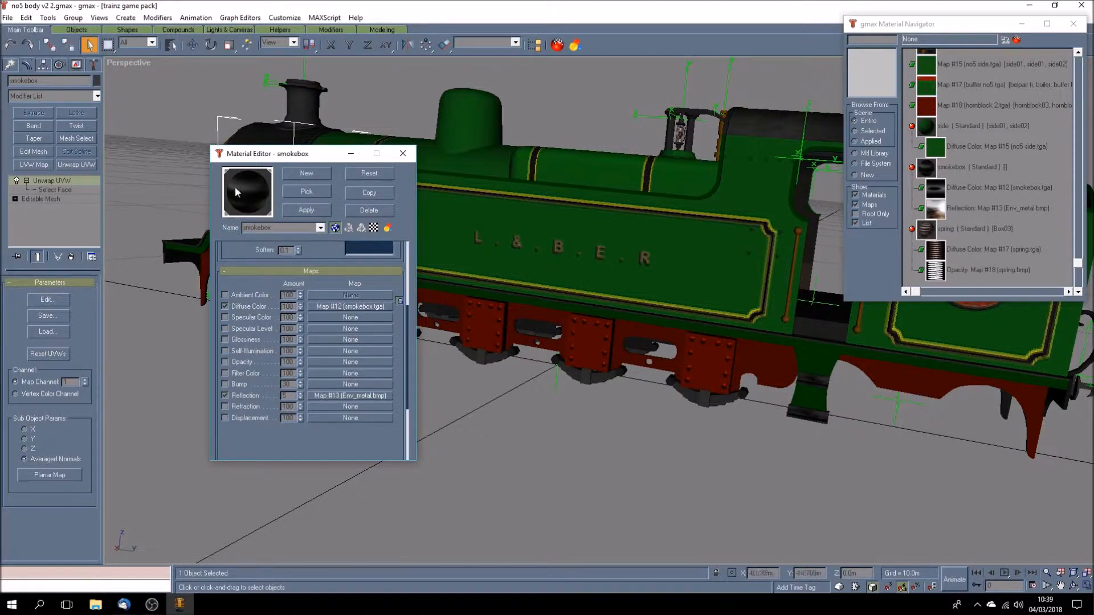
pyautogui.click(218, 86)
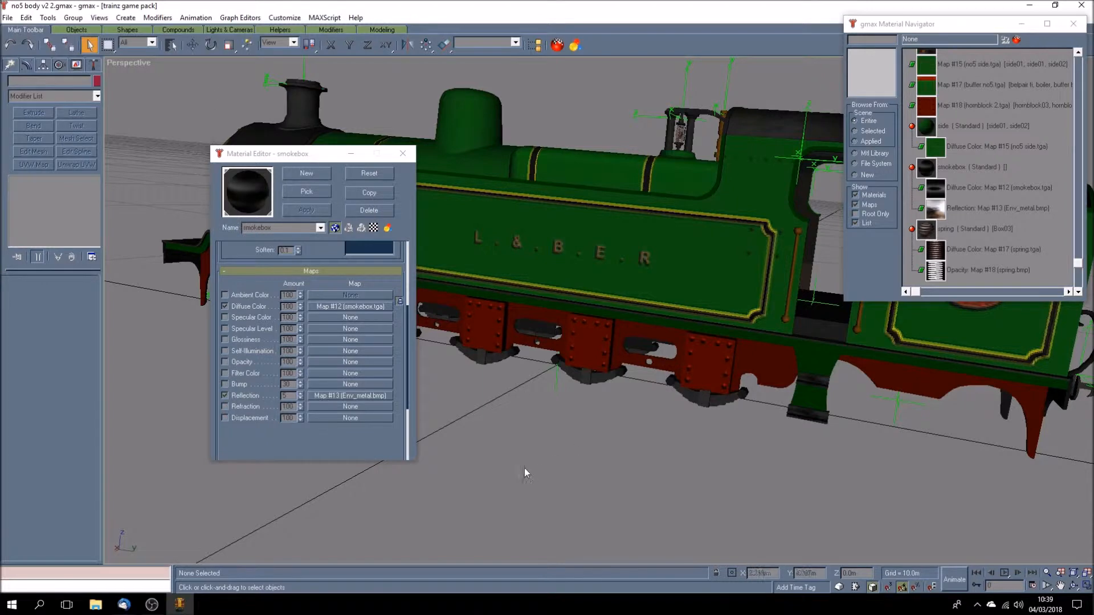
pyautogui.click(403, 153)
# - View the locomotive's front, select the chimney and inspect its UV layout and available textures, keeping Map #14
pyautogui.click(1073, 585)
pyautogui.moveTo(505, 337); pyautogui.dragTo(579, 344)
pyautogui.click(89, 44)
pyautogui.click(592, 186)
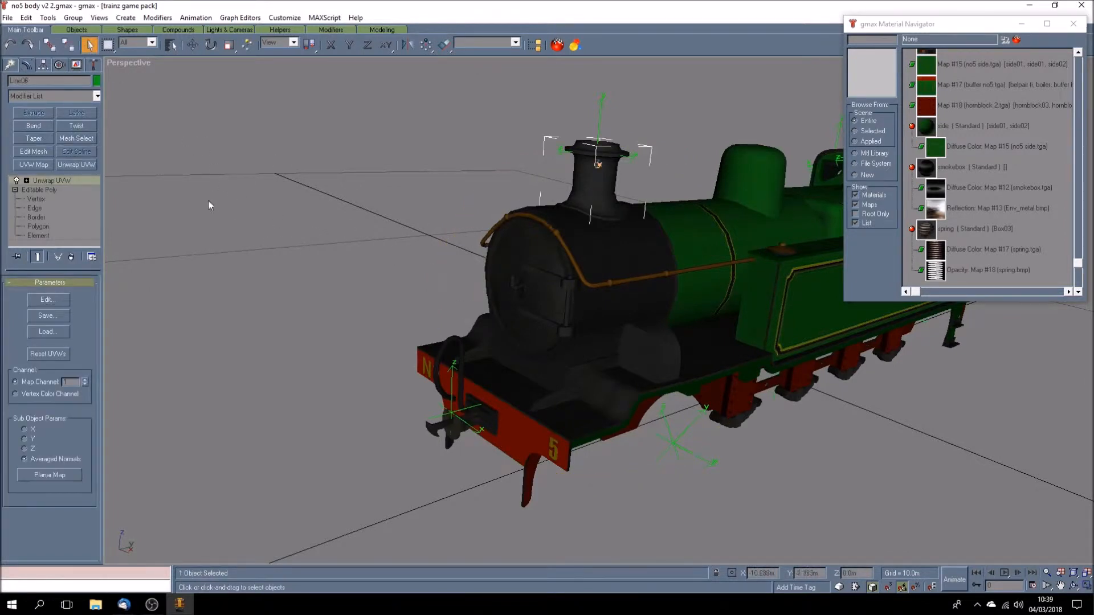
pyautogui.click(57, 299)
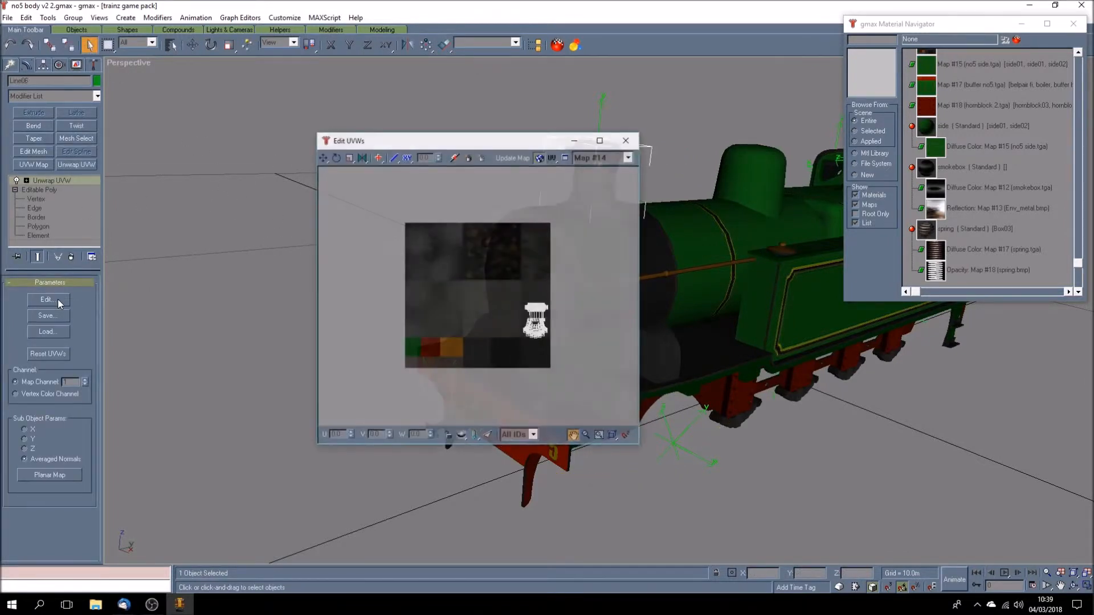
pyautogui.click(630, 157)
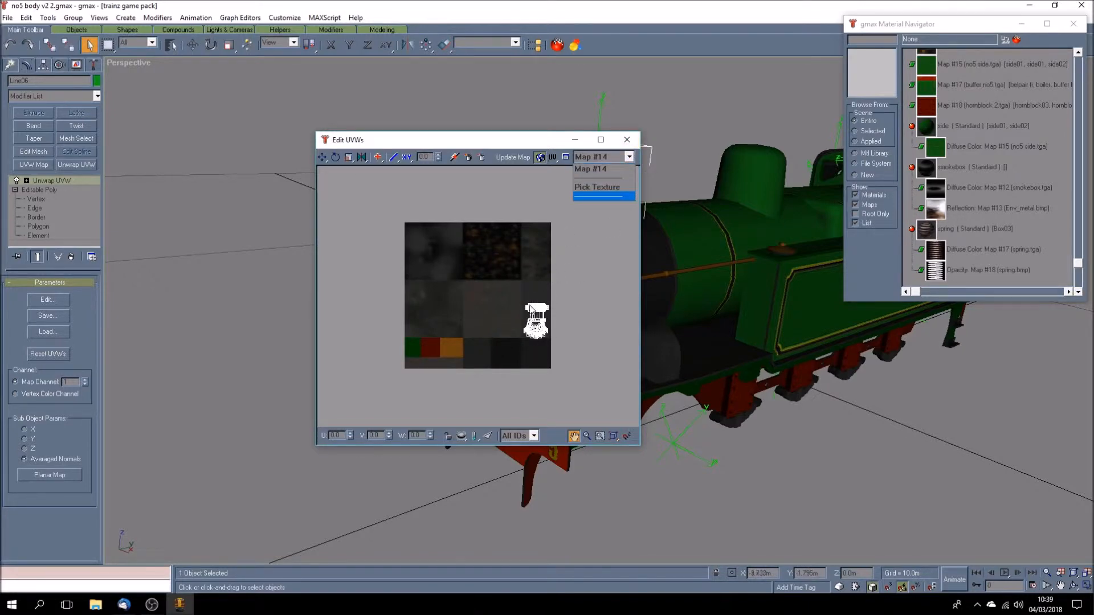
pyautogui.click(515, 139)
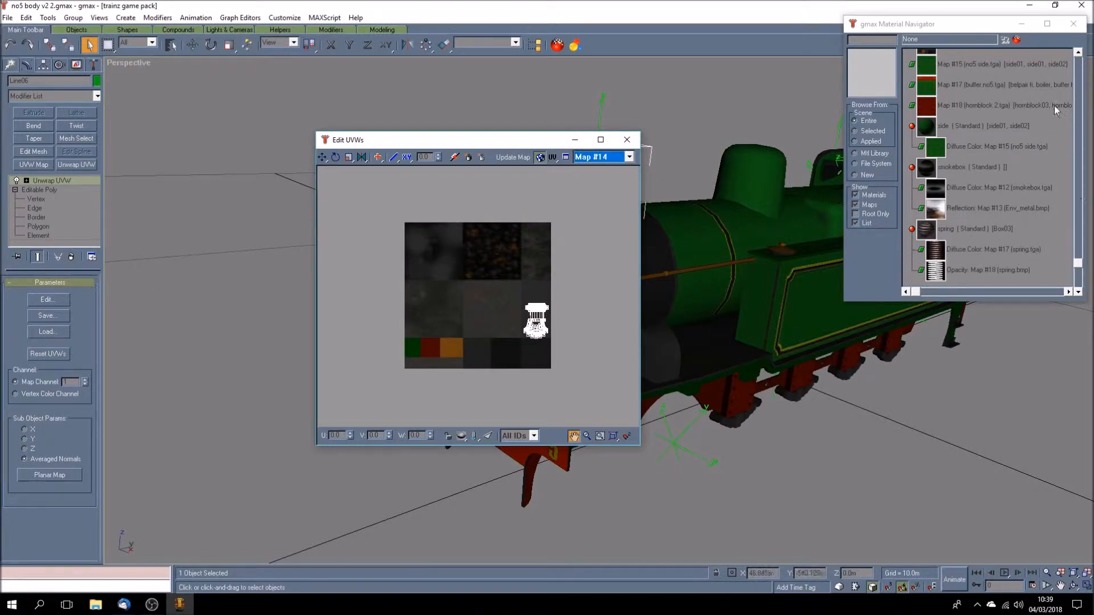
# - Look through the scene's material list for the frames material and its Map #14 (frames2.tga) texture
pyautogui.click(1078, 53)
pyautogui.scroll(3, 1003, 114)
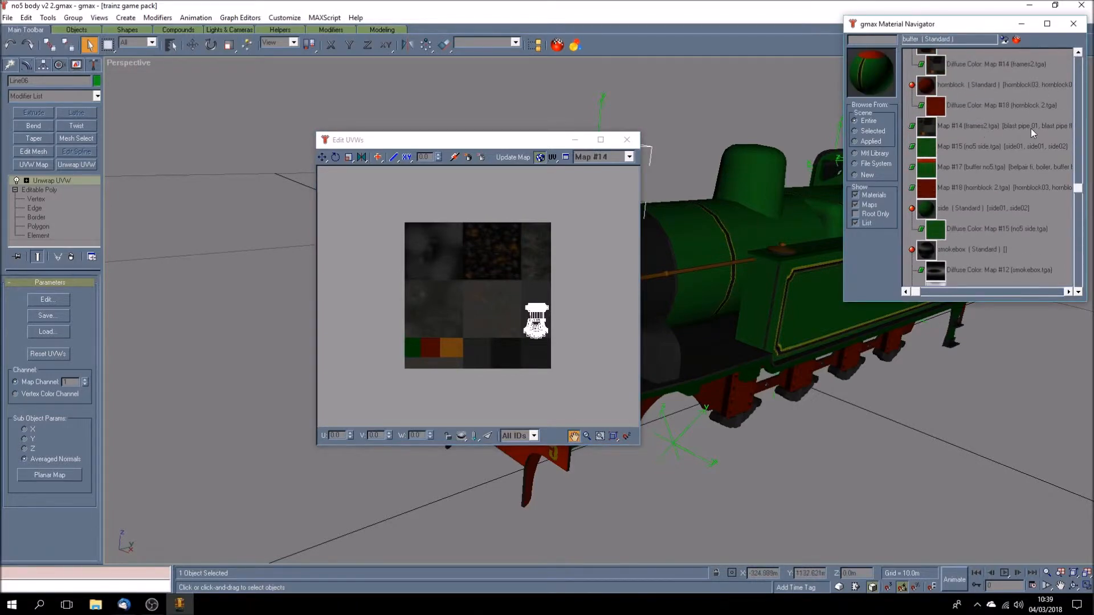
pyautogui.scroll(1, 1024, 244)
pyautogui.scroll(1, 1025, 245)
pyautogui.scroll(1, 1024, 244)
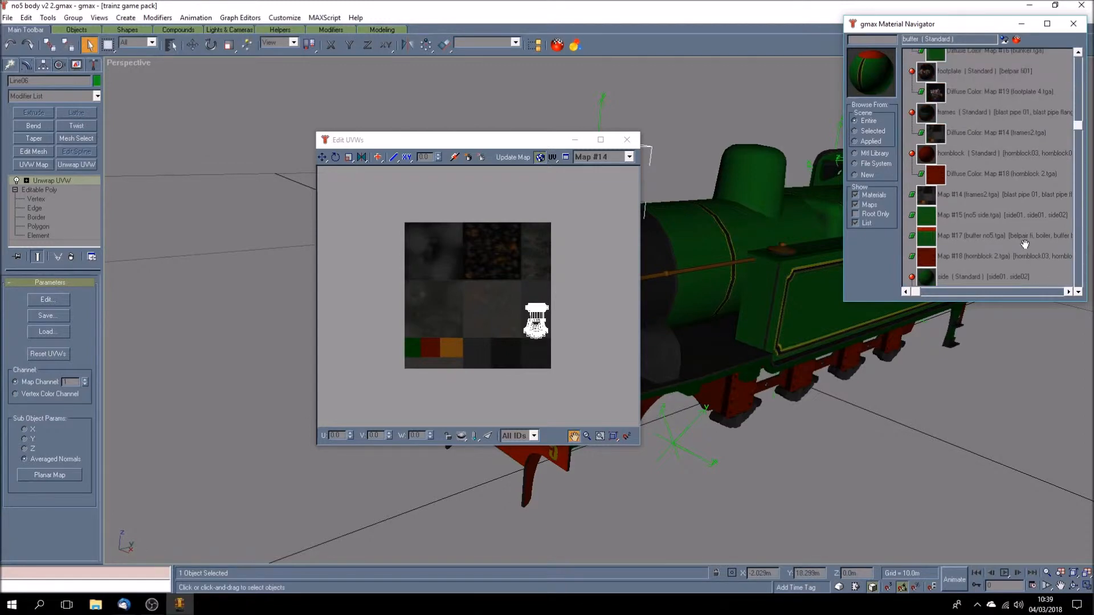
pyautogui.scroll(3, 1024, 244)
pyautogui.scroll(-9, 1024, 244)
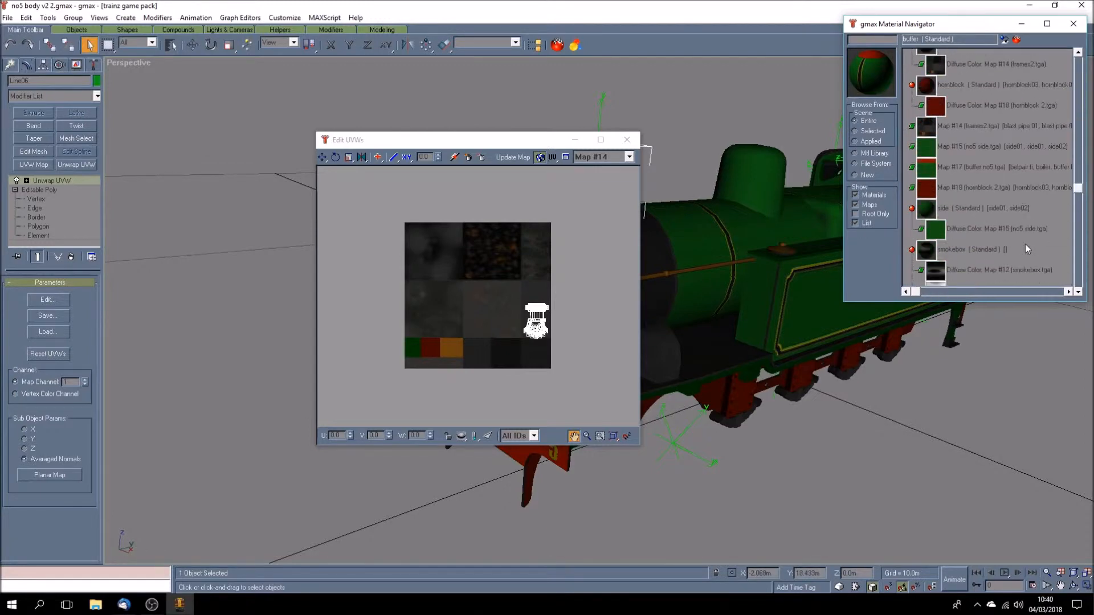
# - Look through the rest of the material list for the smokebox material, then close the chimney's UV layout and clear the selection
pyautogui.scroll(-2, 1024, 243)
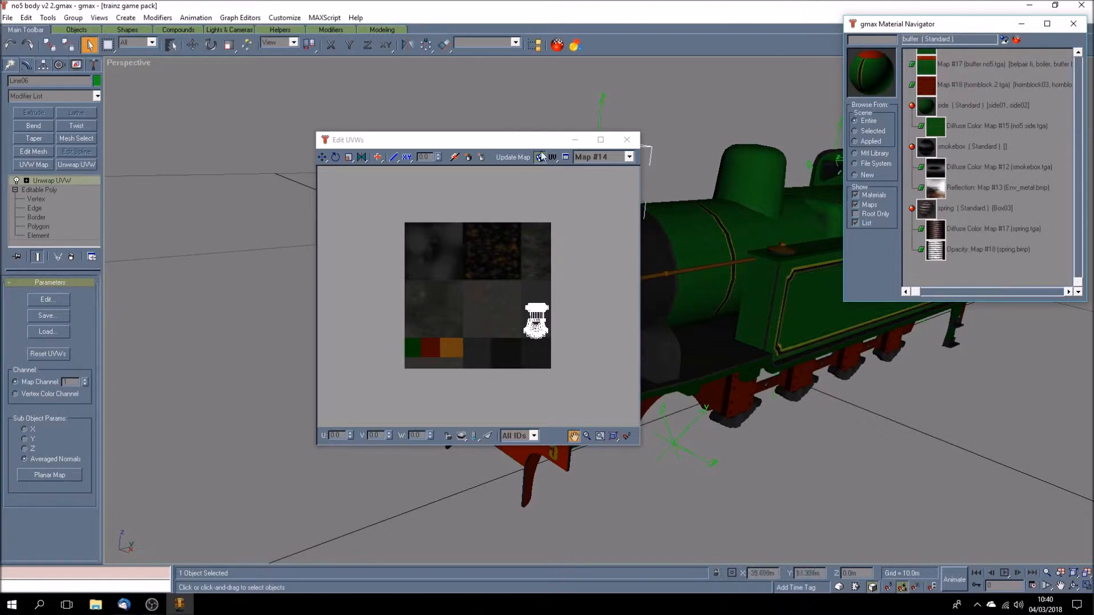
pyautogui.click(627, 140)
pyautogui.click(350, 329)
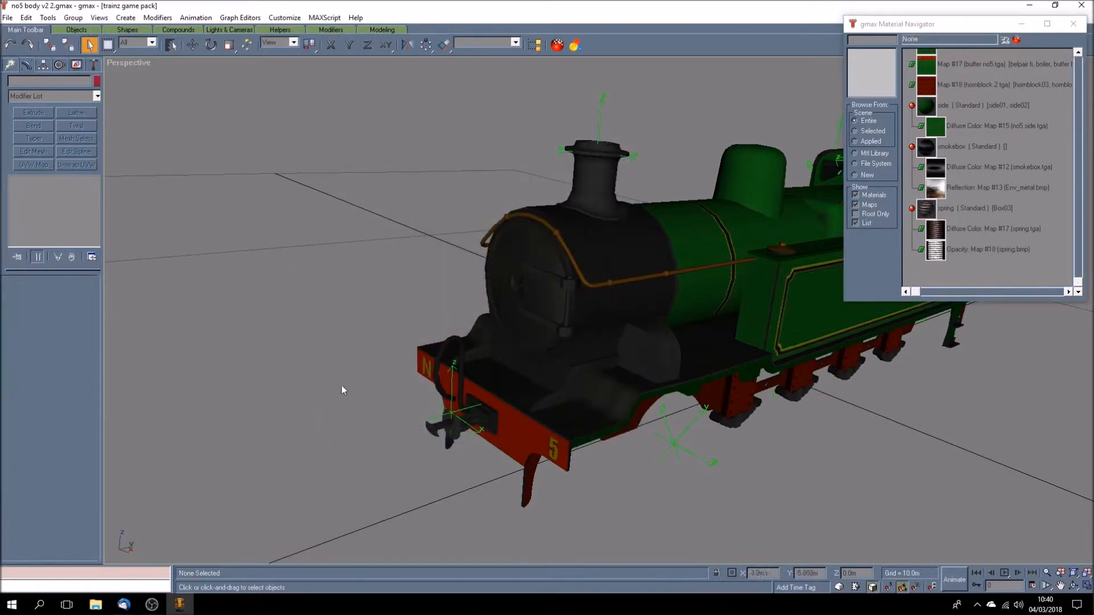
# - Select the smokebox front and inspect its UV layout and available textures, keeping Map #14
pyautogui.click(496, 349)
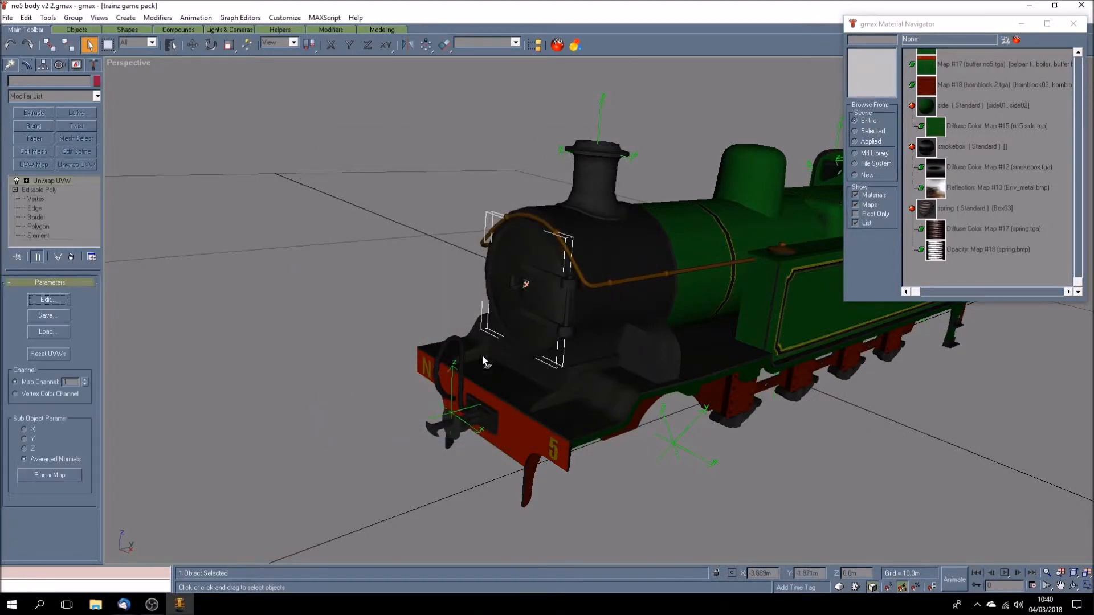
pyautogui.click(47, 300)
pyautogui.click(697, 161)
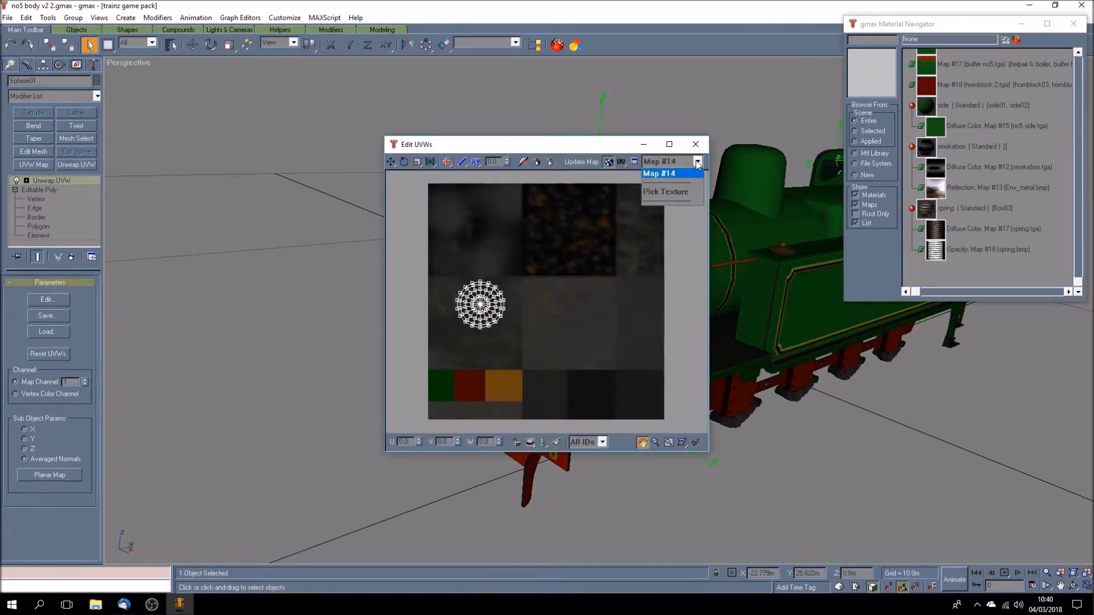
pyautogui.click(698, 165)
pyautogui.click(695, 145)
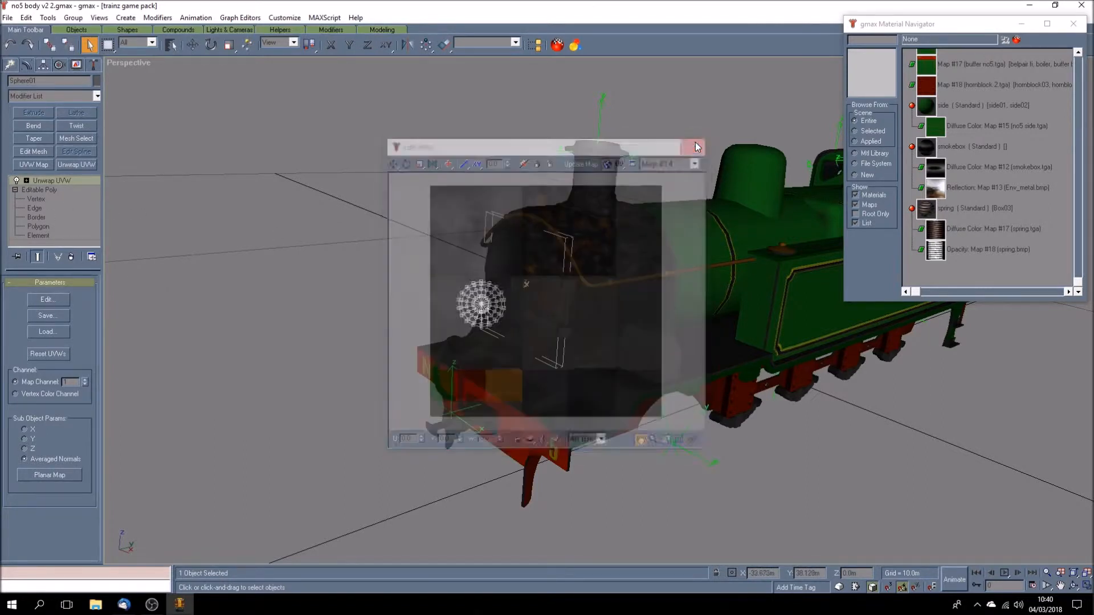
# - Open the smokebox material's maps, then switch to File Explorer and go to the Documents\Trainz projects\MODELS folder
pyautogui.doubleClick(966, 146)
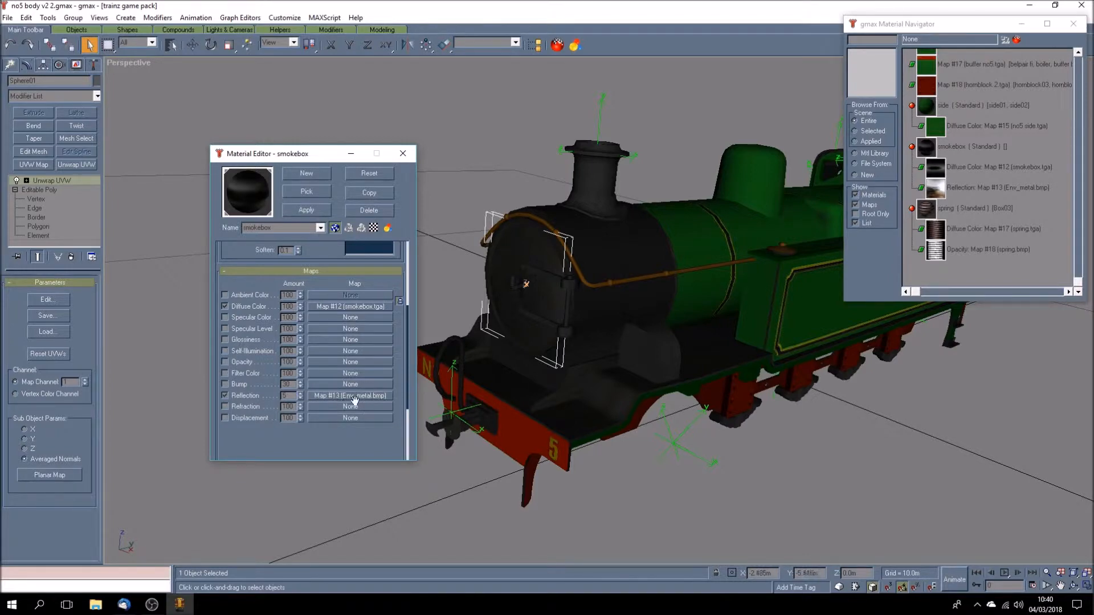
pyautogui.click(95, 604)
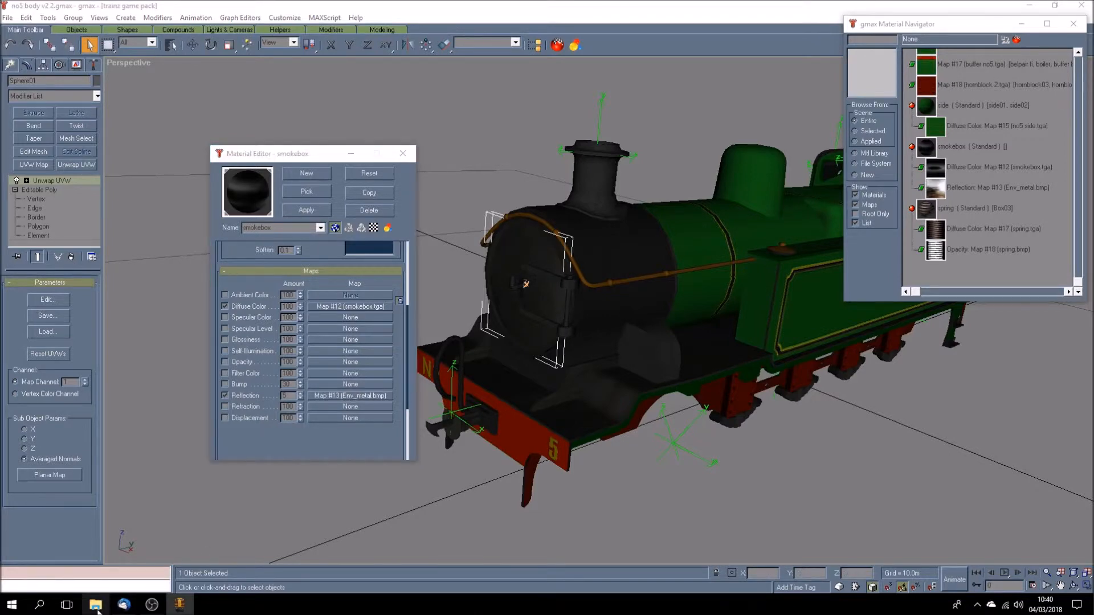
pyautogui.doubleClick(948, 302)
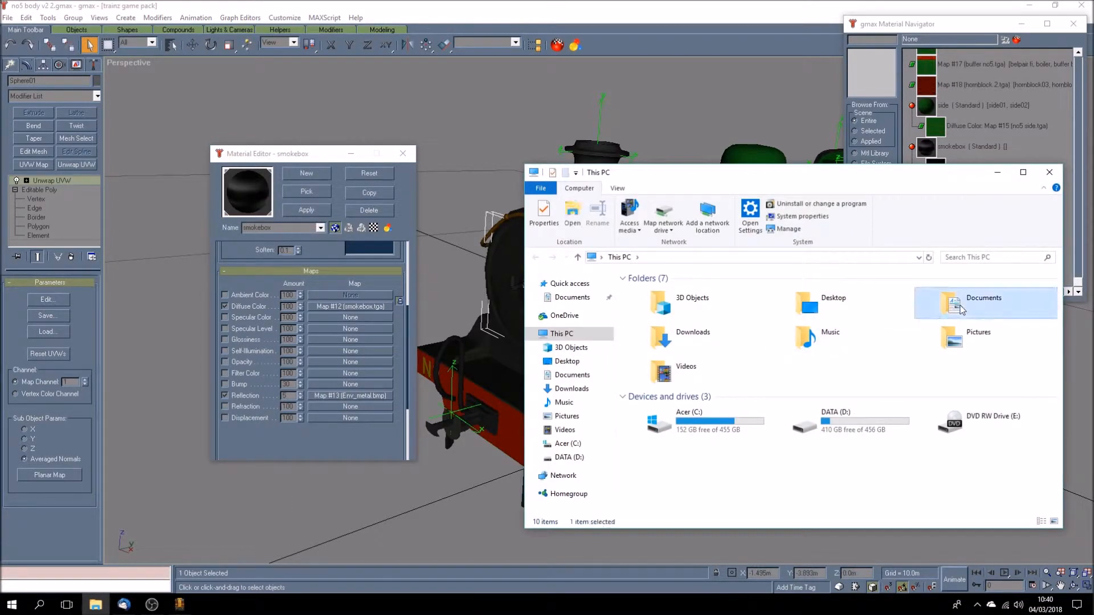
pyautogui.doubleClick(655, 424)
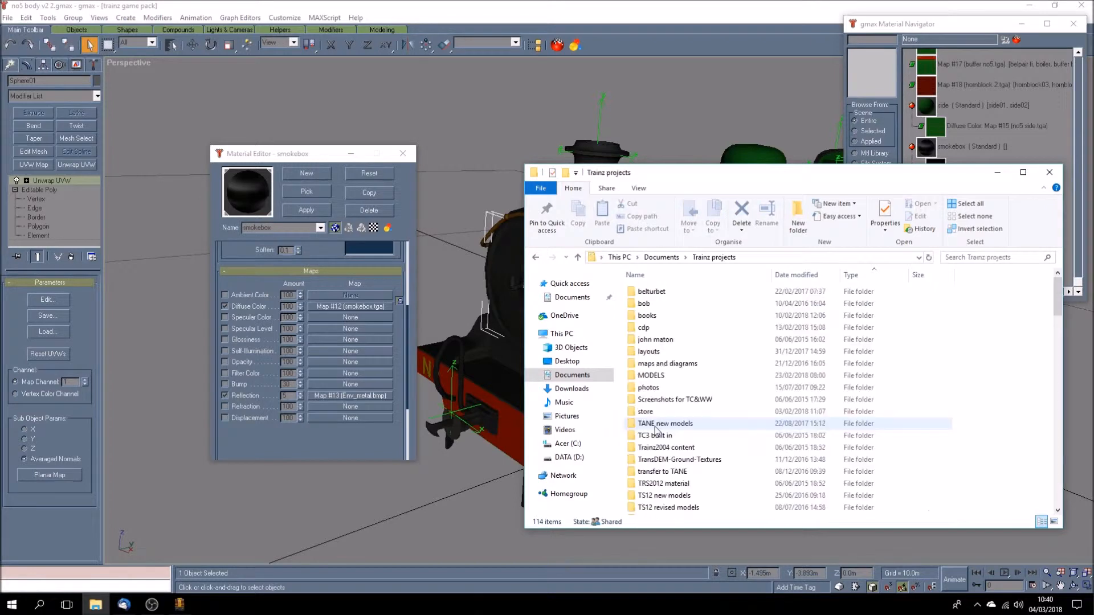
pyautogui.doubleClick(651, 375)
# - Open Env_metal.bmp from the llsr locos\lber 5-6 folder in Paint Shop Pro and enlarge the image
pyautogui.scroll(-8, 655, 377)
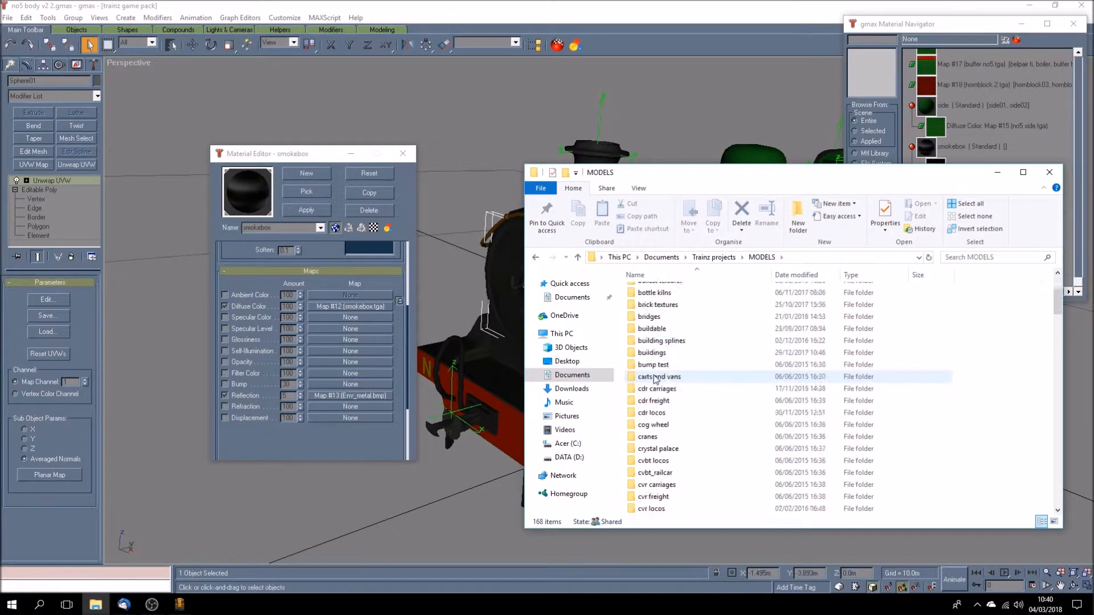
pyautogui.scroll(-9, 655, 377)
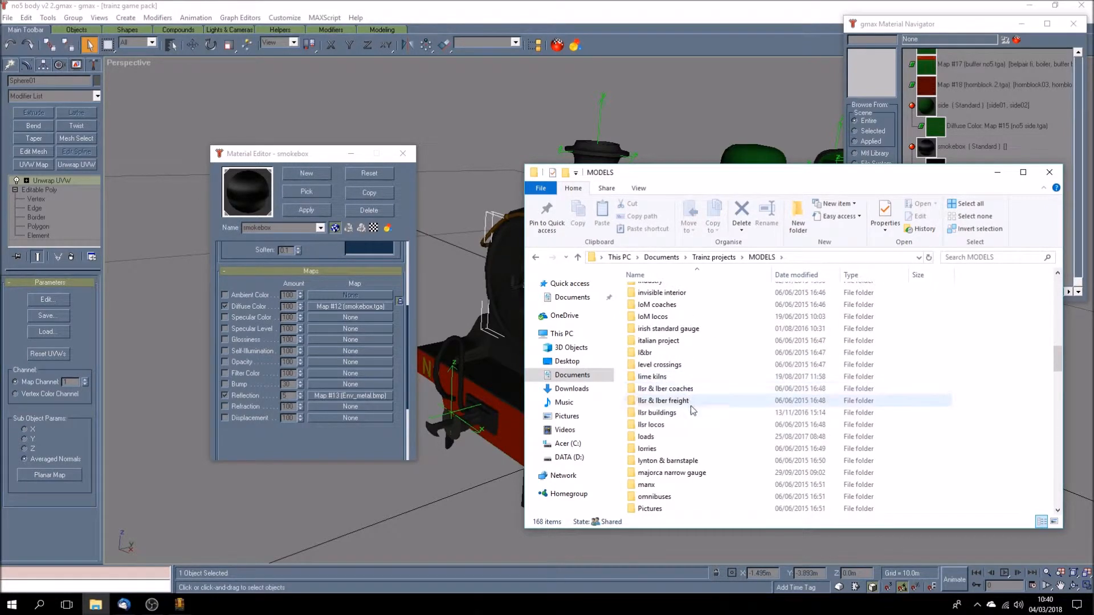
pyautogui.doubleClick(650, 424)
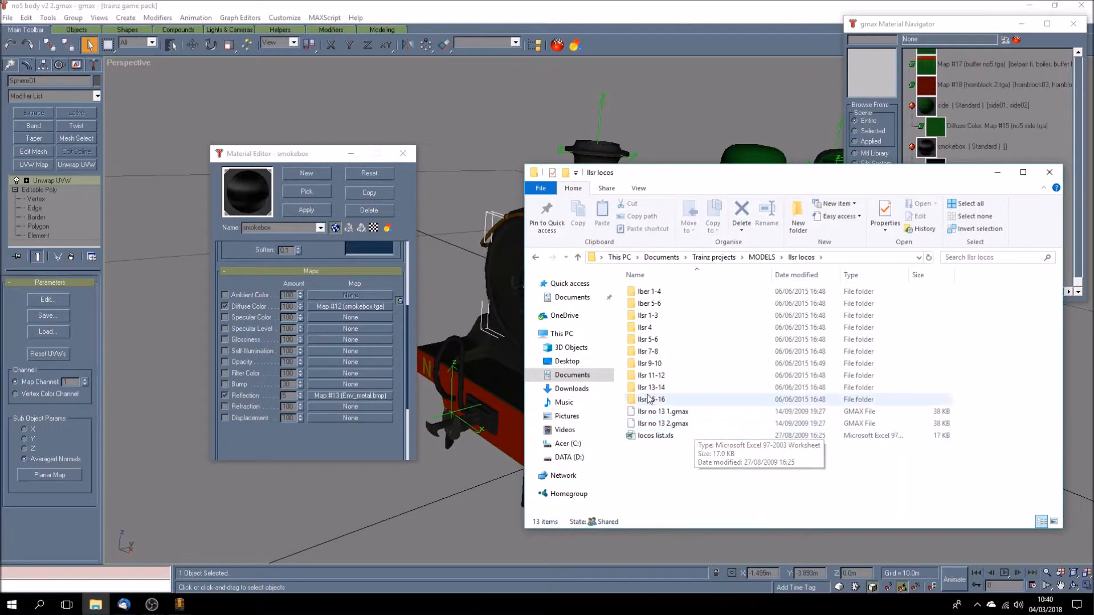
pyautogui.doubleClick(655, 304)
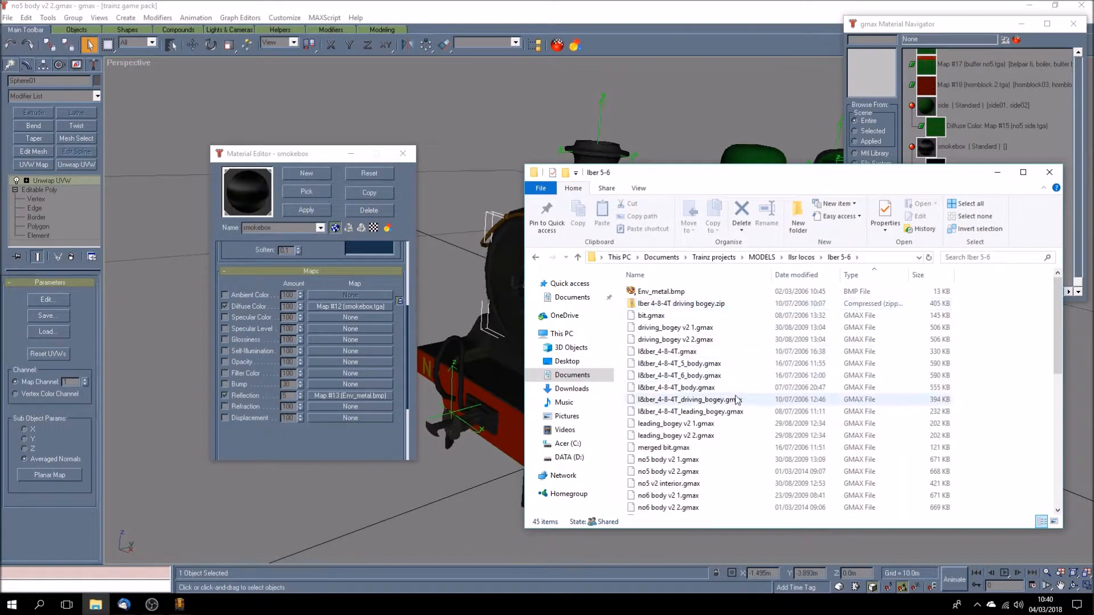
pyautogui.doubleClick(670, 292)
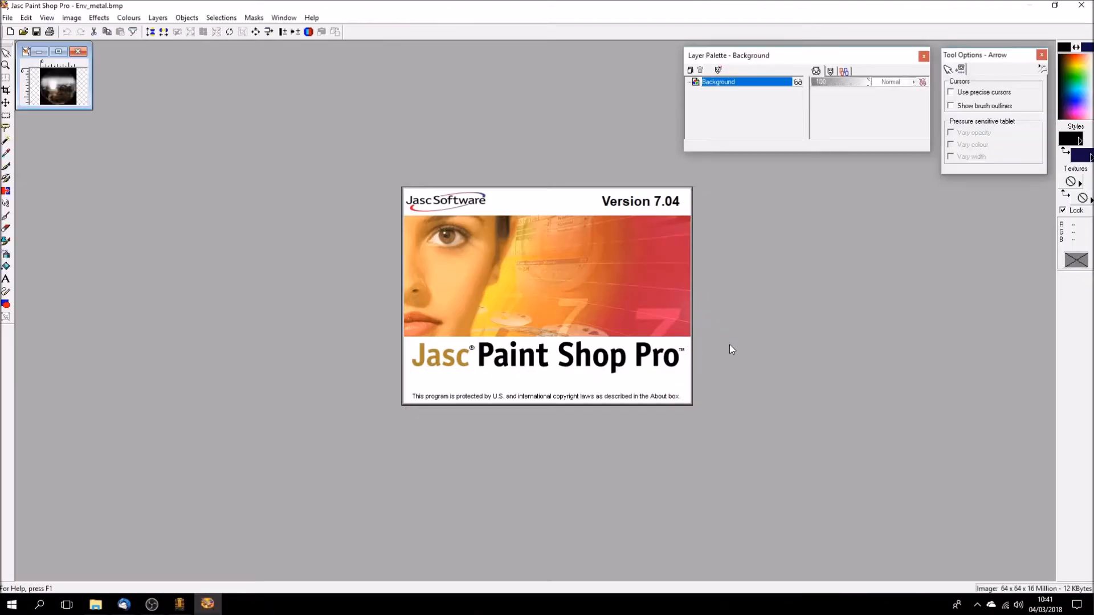
pyautogui.scroll(9, 245, 266)
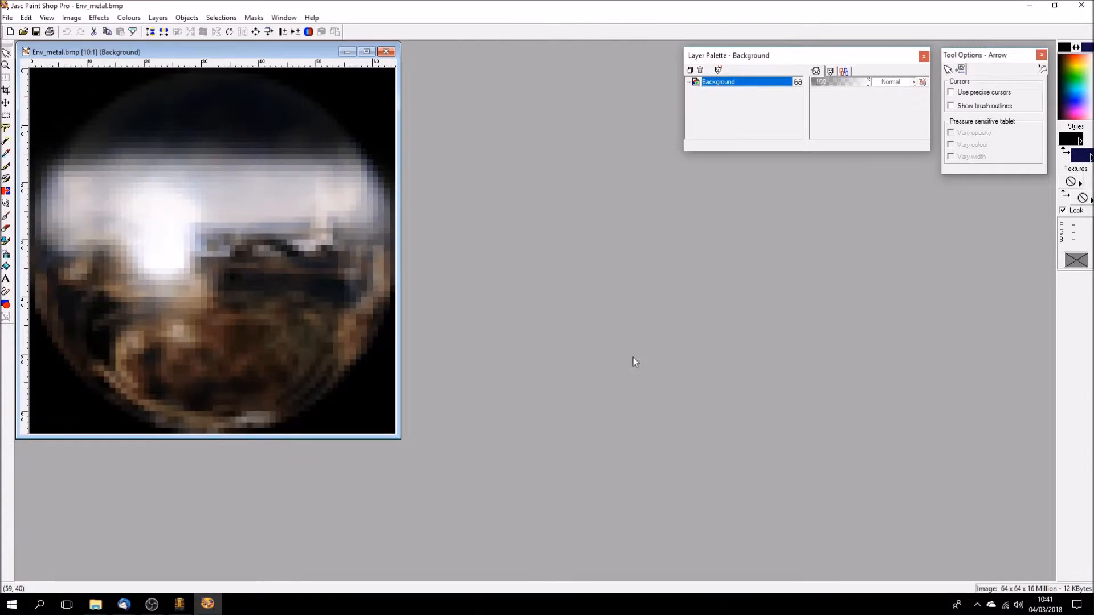
# - Start opening another image and browse to the MODELS\llsr locos\lber 5-6 folder
pyautogui.click(24, 32)
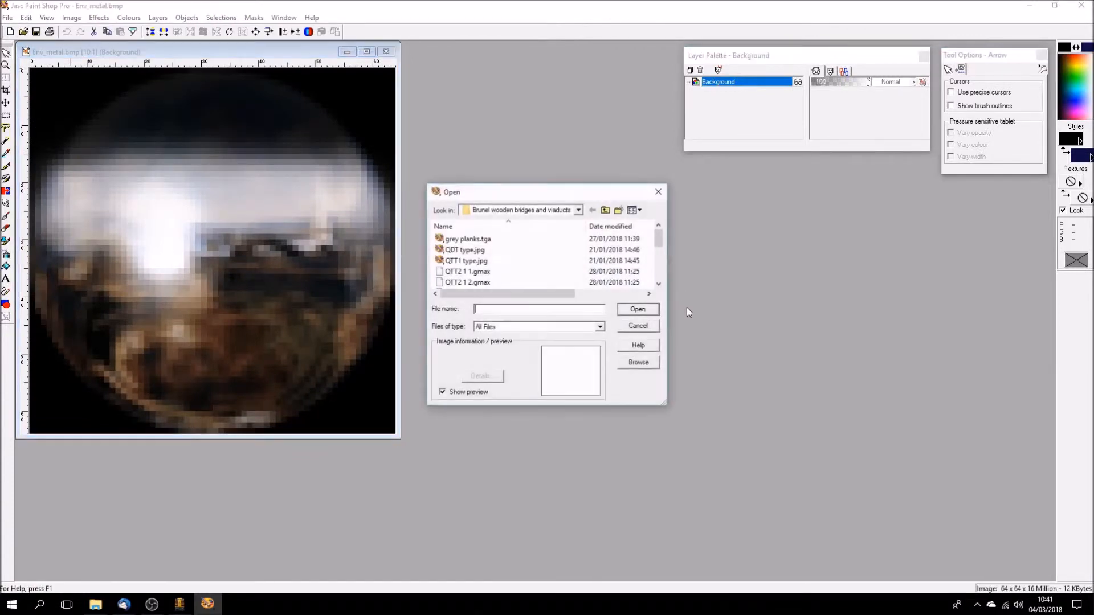
pyautogui.click(605, 211)
pyautogui.click(605, 210)
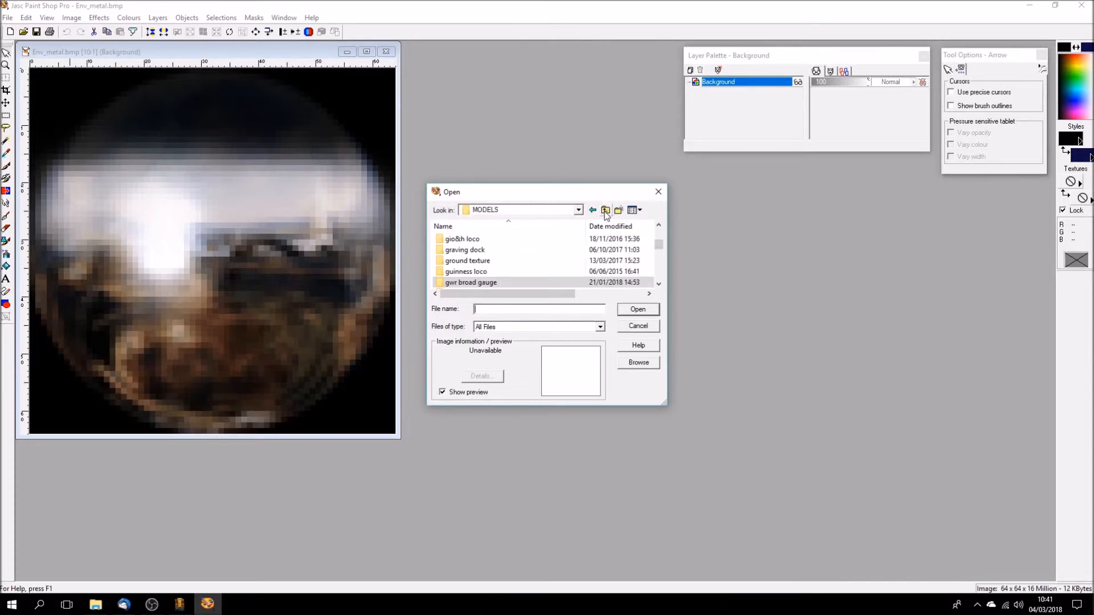
pyautogui.click(660, 273)
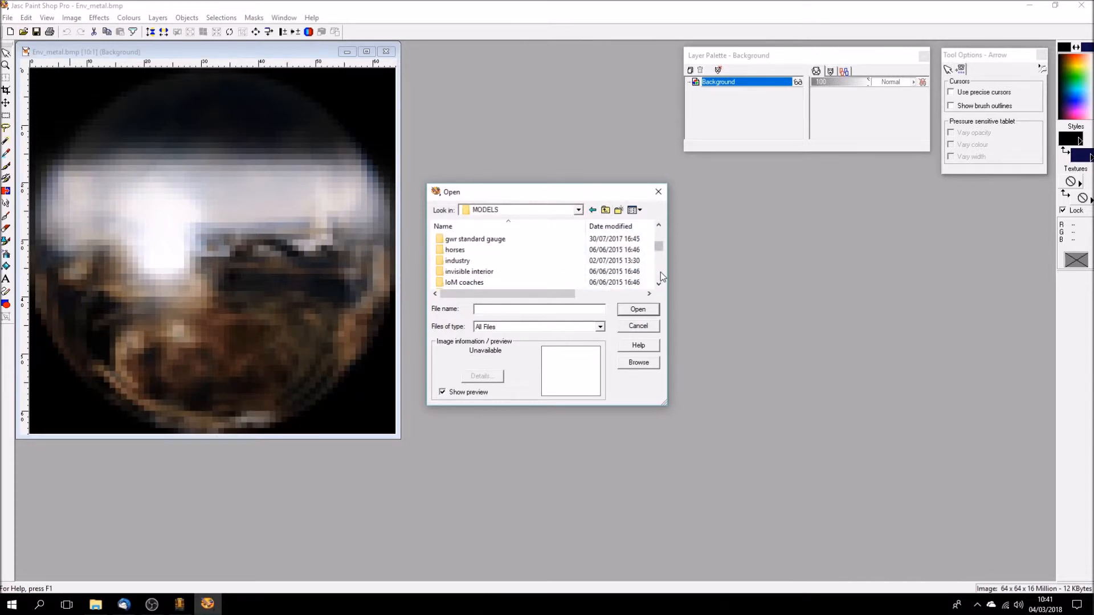
pyautogui.click(661, 271)
pyautogui.click(661, 272)
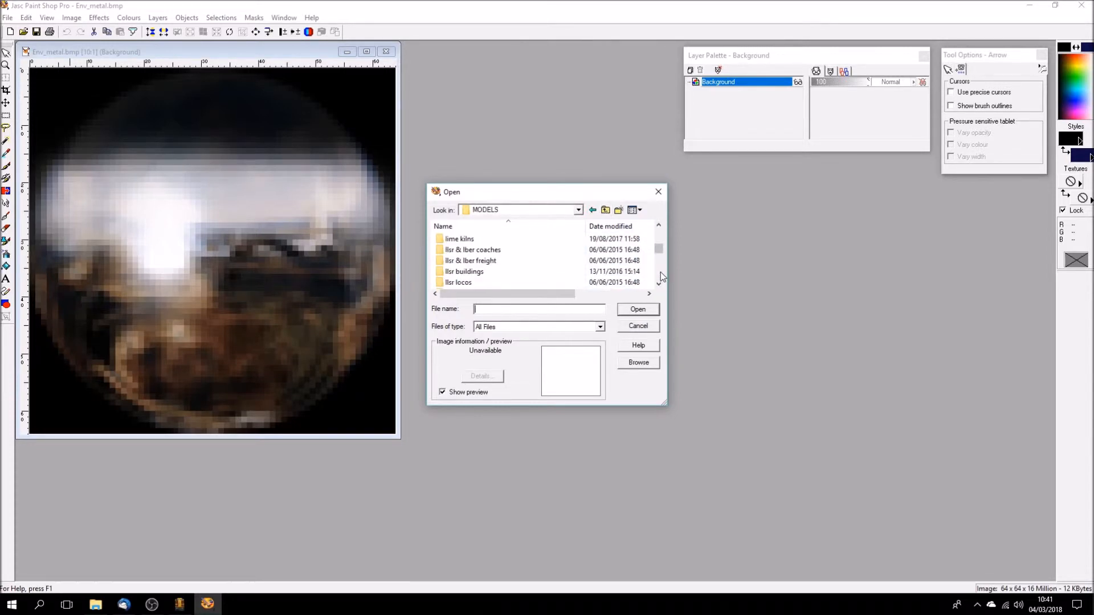
pyautogui.doubleClick(463, 282)
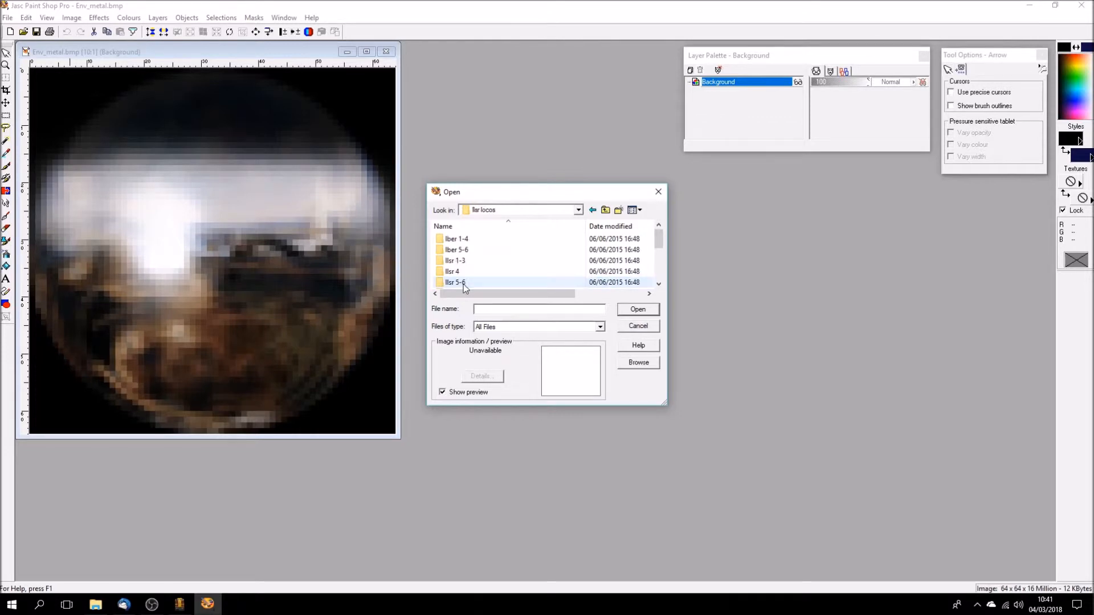
pyautogui.doubleClick(464, 253)
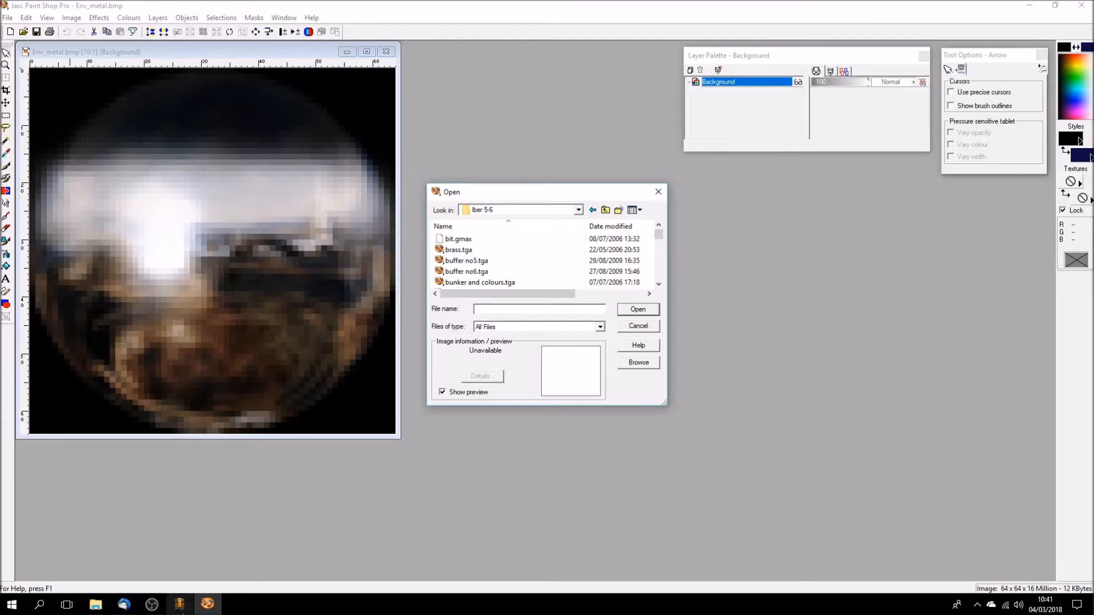
# - Open smokebox.tga, enlarge it and place it beside the Env_metal.bmp image
pyautogui.click(181, 608)
pyautogui.click(207, 604)
pyautogui.scroll(-5, 661, 273)
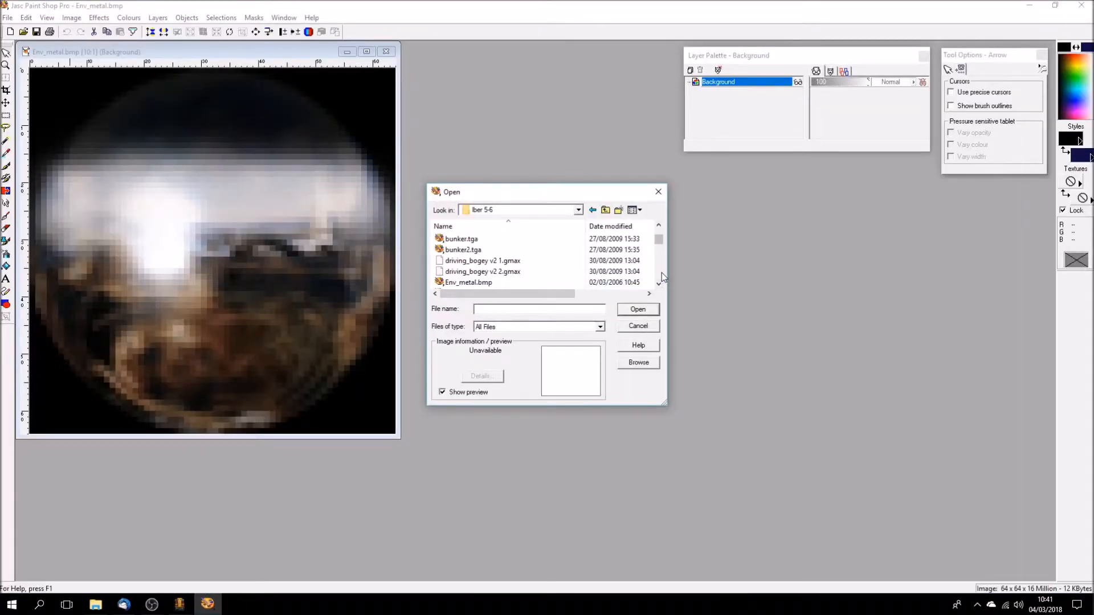
pyautogui.scroll(-5, 661, 272)
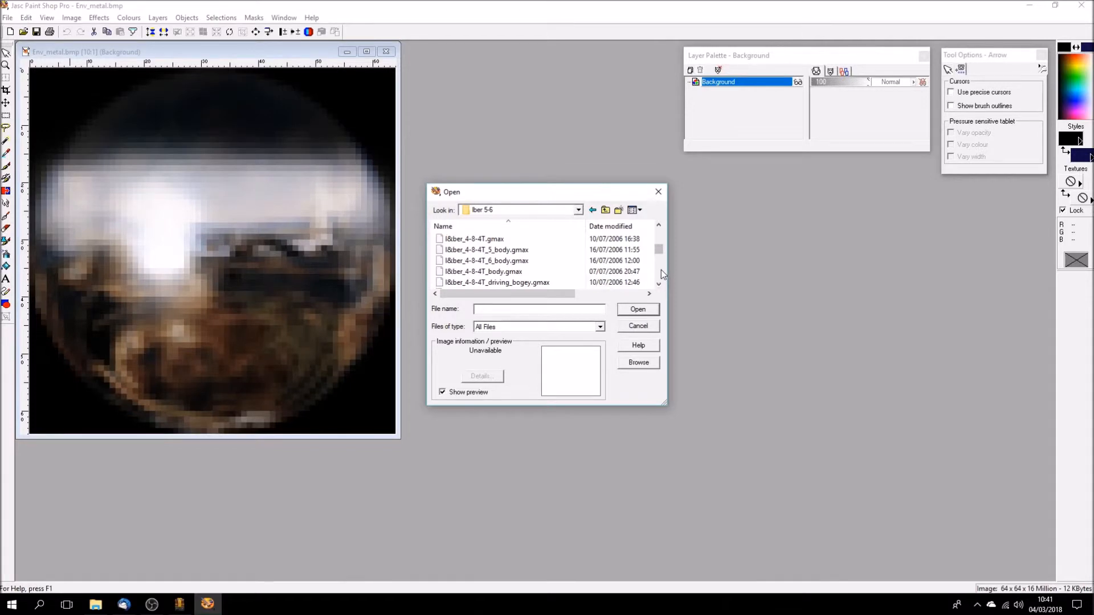
pyautogui.scroll(-2, 661, 276)
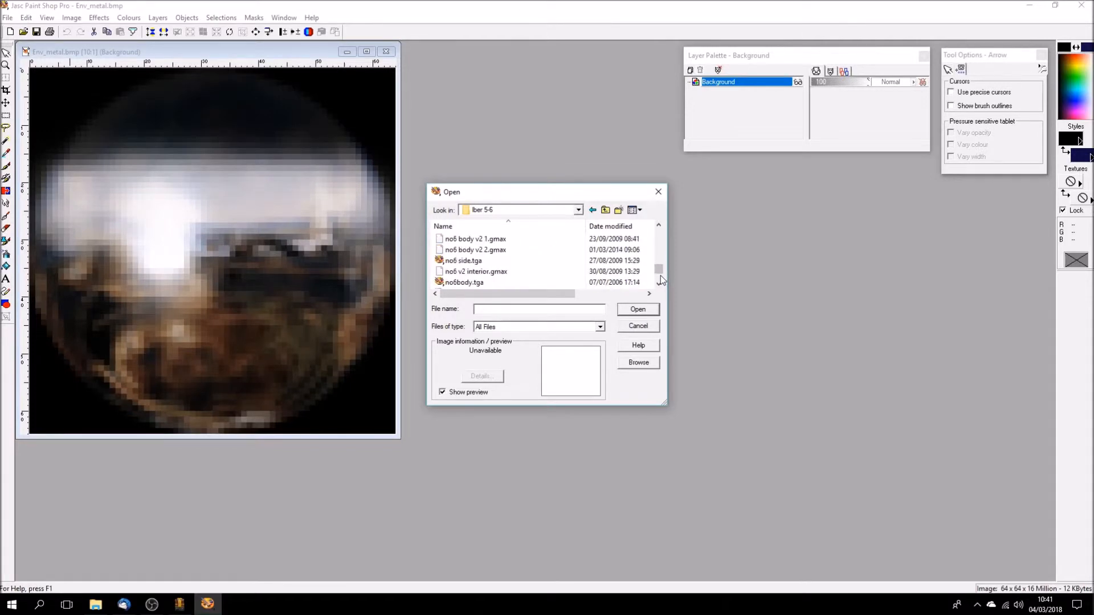
pyautogui.click(659, 283)
pyautogui.click(659, 283)
pyautogui.click(659, 283)
pyautogui.click(470, 271)
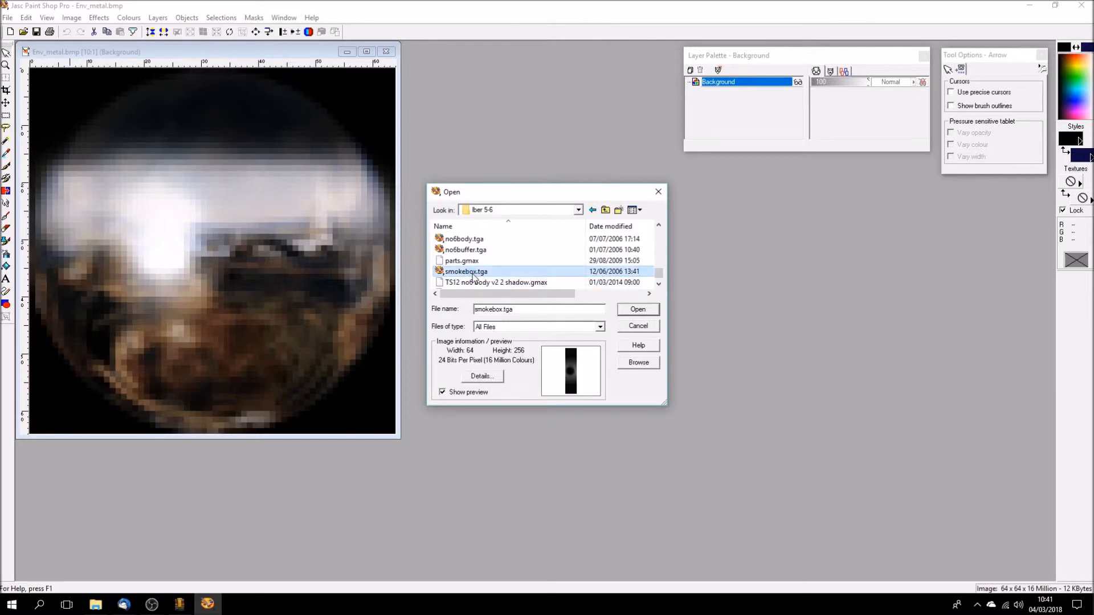
pyautogui.click(637, 309)
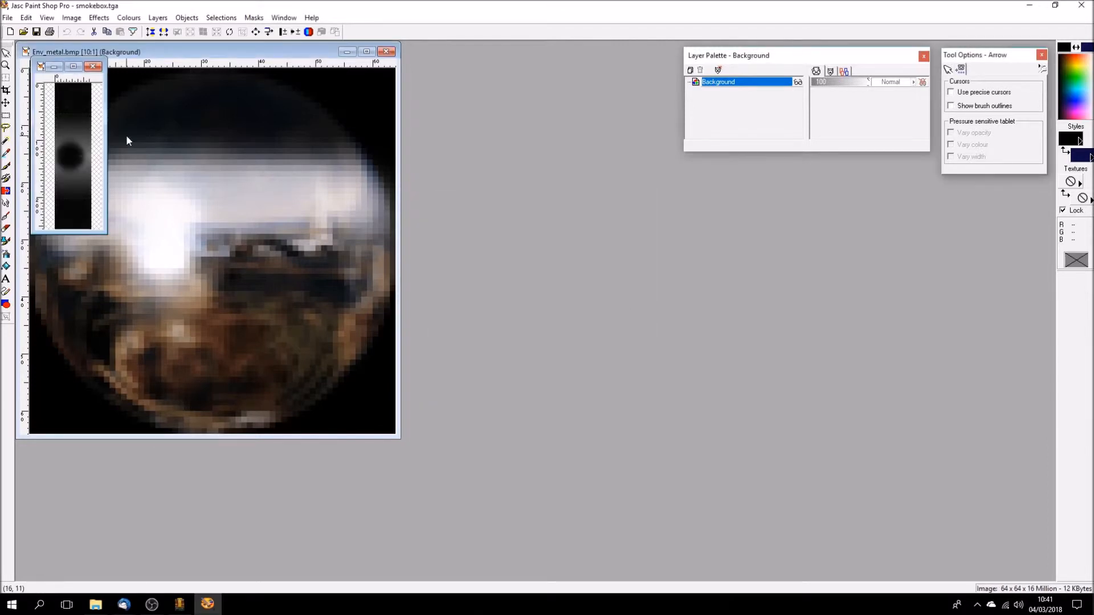
pyautogui.scroll(2, 83, 182)
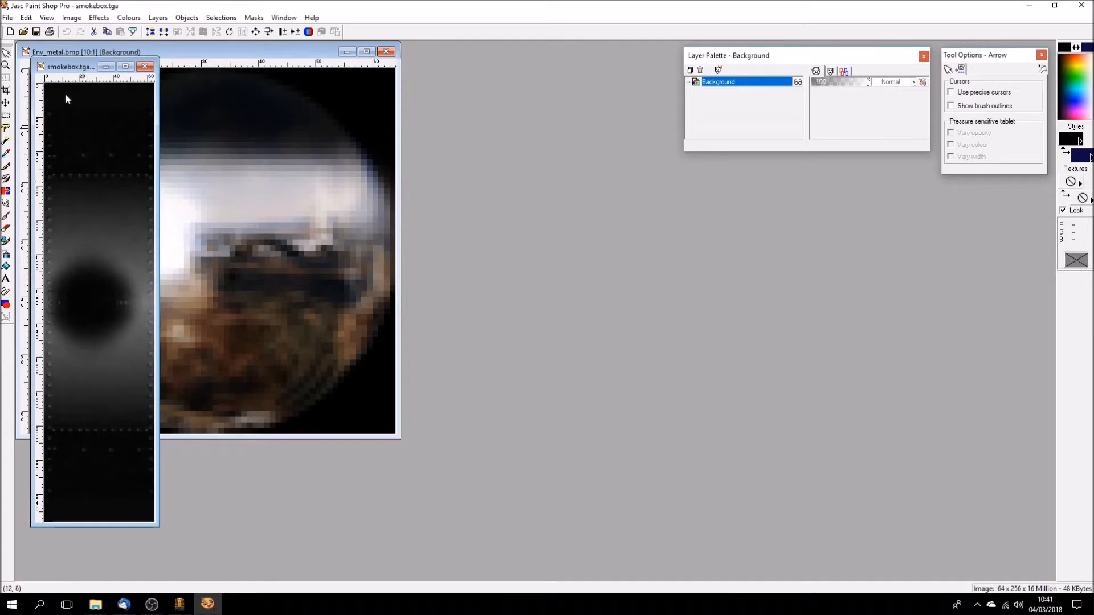
pyautogui.moveTo(67, 68); pyautogui.dragTo(470, 61)
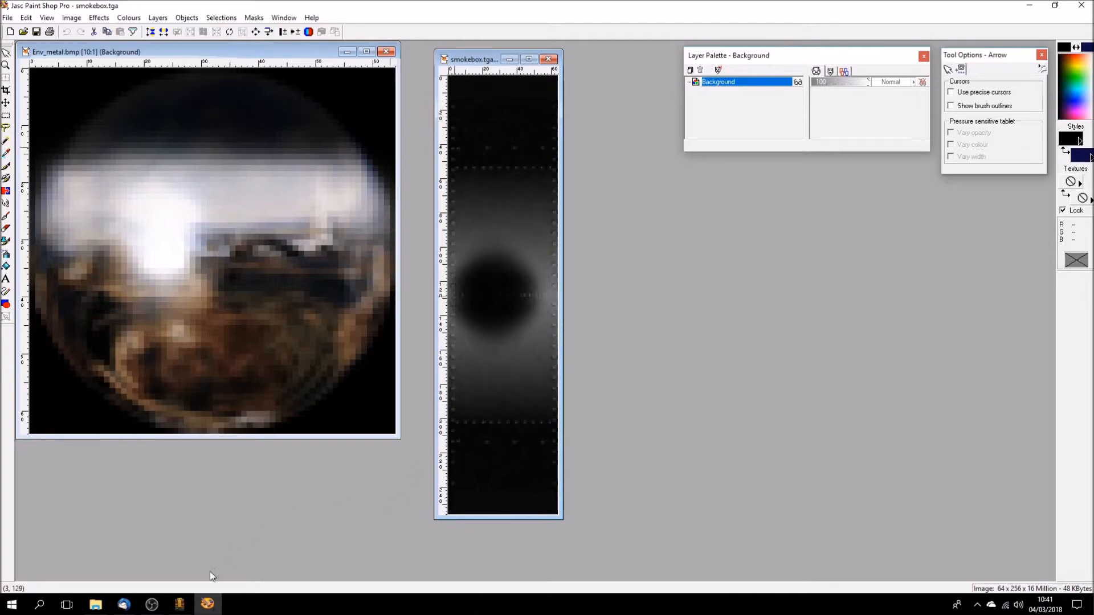
# - Switch back to gmax, clear the selection and examine the smokebox from above and the front against its diffuse and reflection maps
pyautogui.click(179, 603)
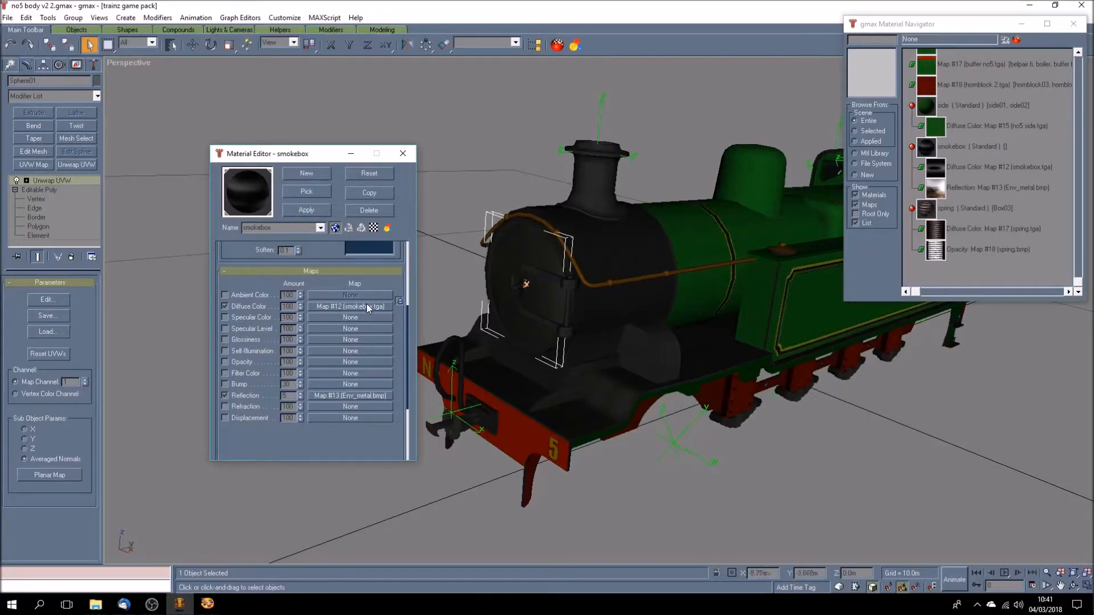
pyautogui.click(696, 498)
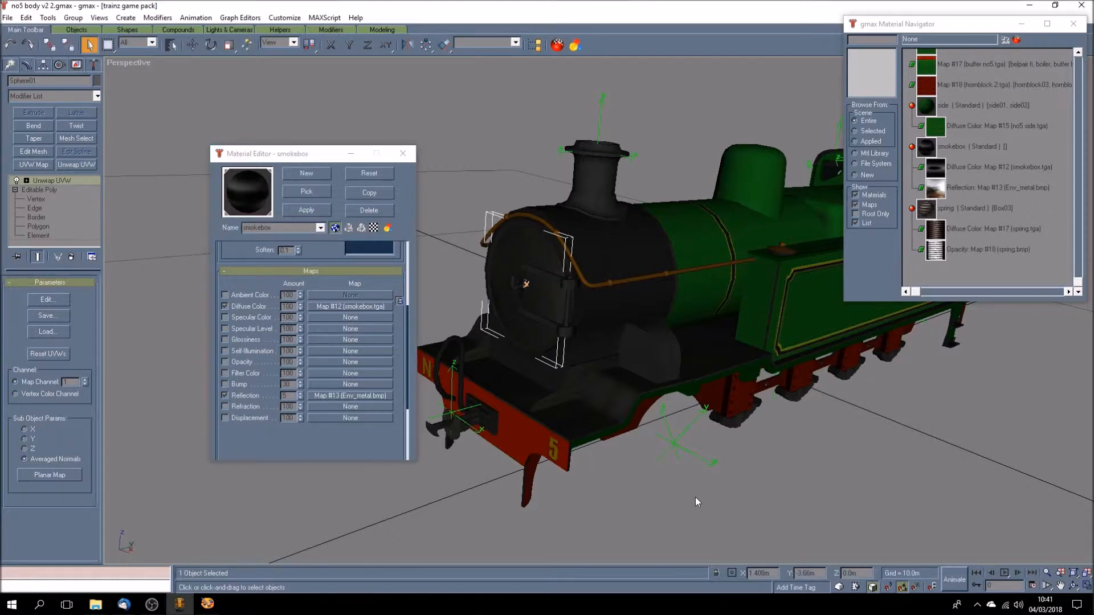
pyautogui.click(1076, 587)
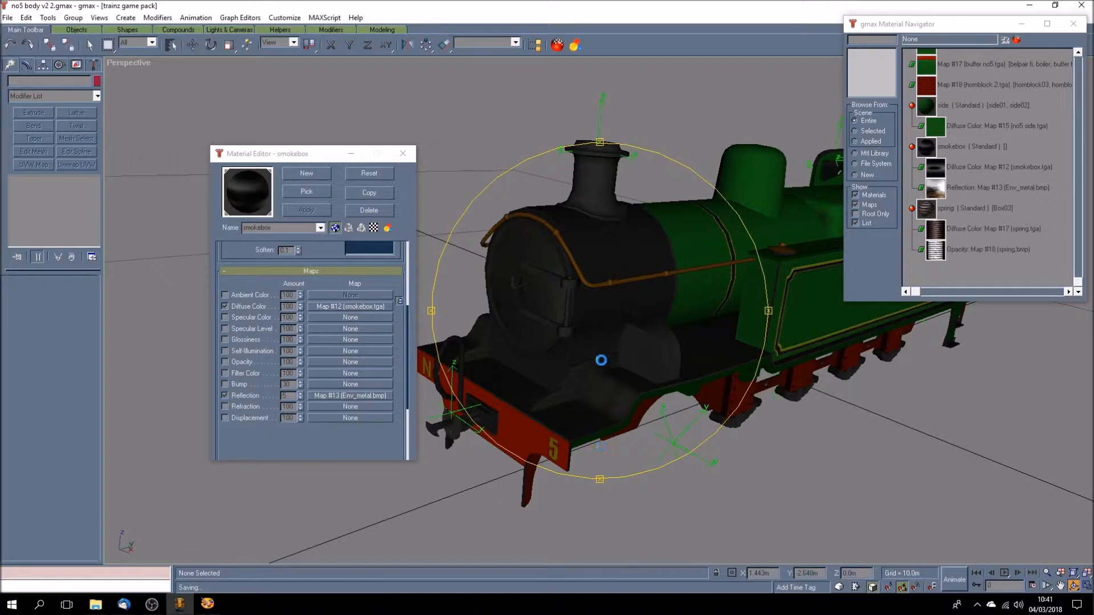
pyautogui.moveTo(602, 360); pyautogui.dragTo(597, 348)
pyautogui.moveTo(659, 376); pyautogui.dragTo(639, 340)
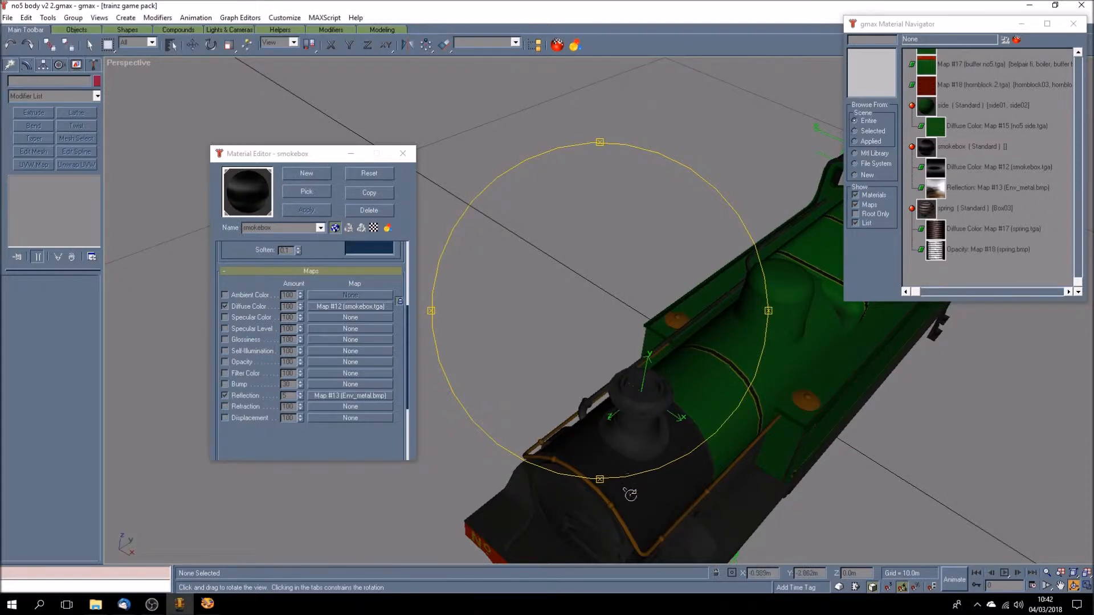
pyautogui.moveTo(588, 439); pyautogui.dragTo(572, 420)
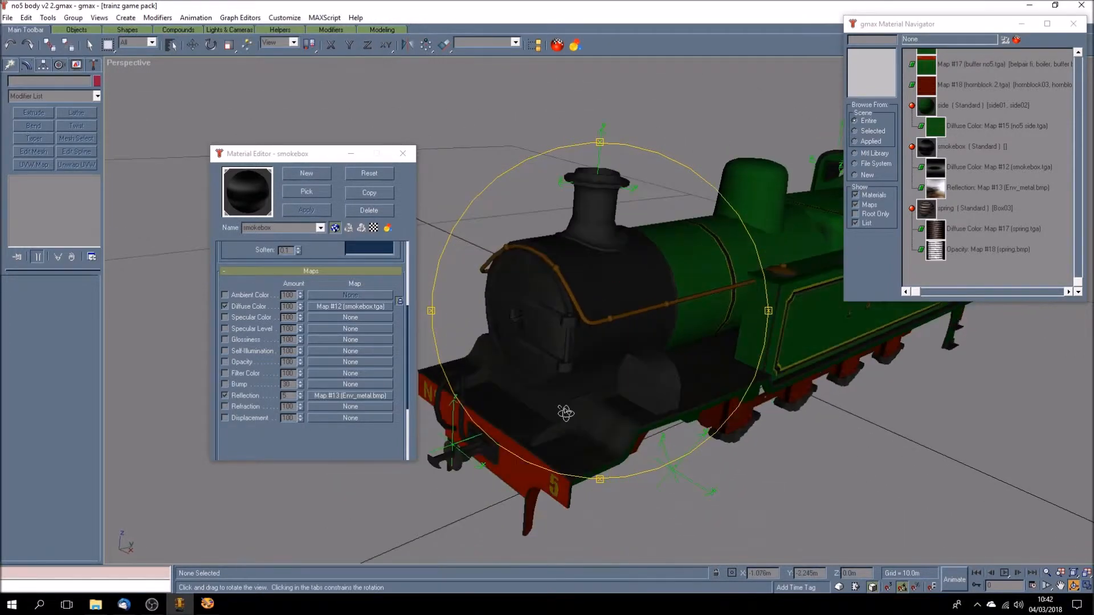
pyautogui.click(208, 604)
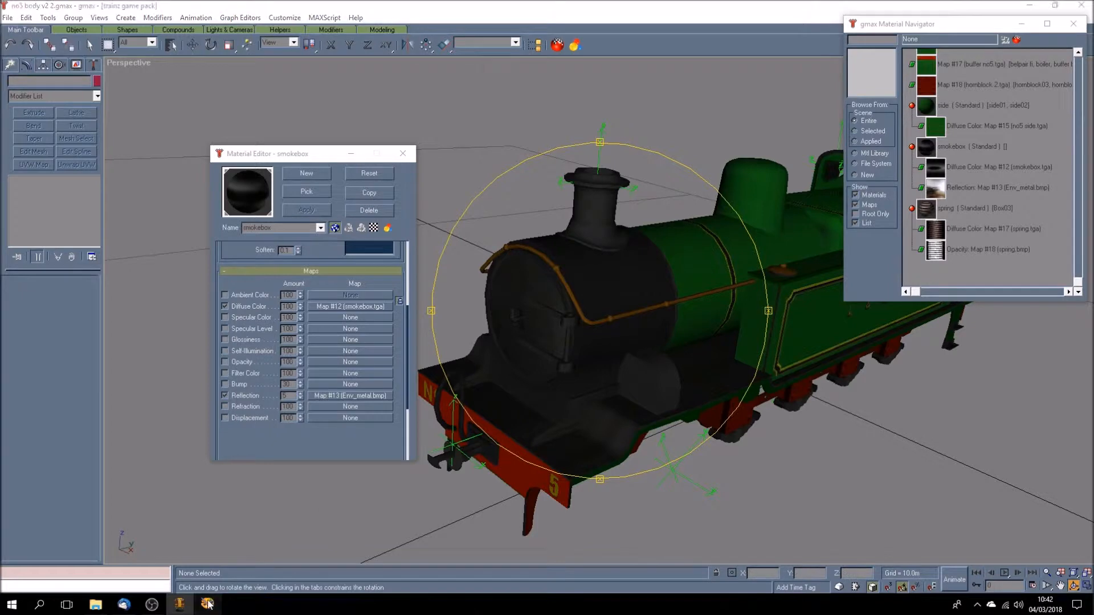
pyautogui.click(180, 605)
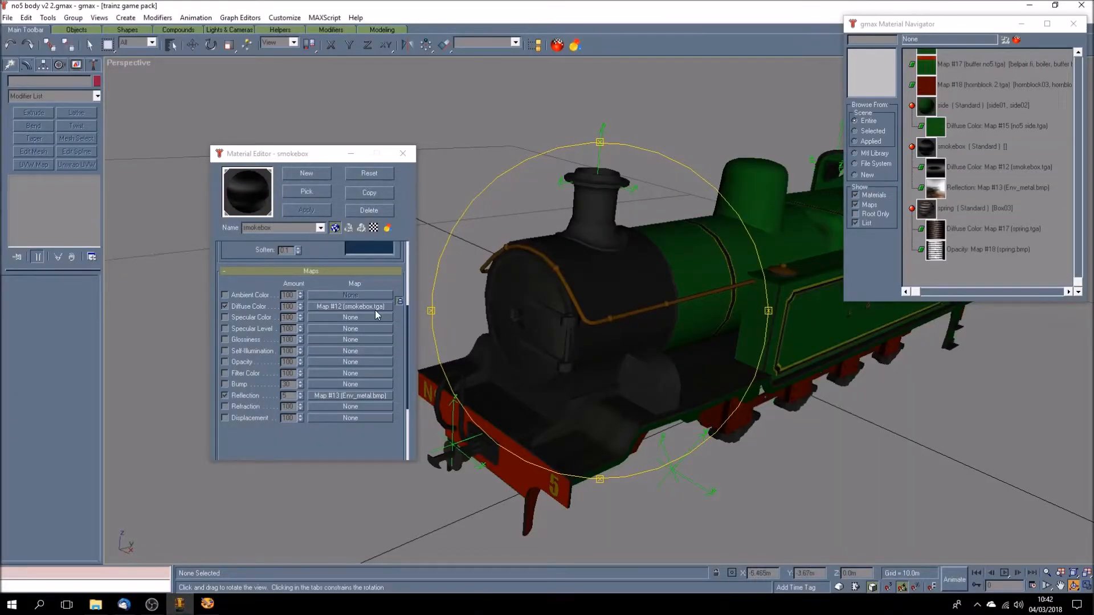
# - Select the smokebox object and apply the smokebox material to it
pyautogui.moveTo(577, 371); pyautogui.dragTo(601, 352)
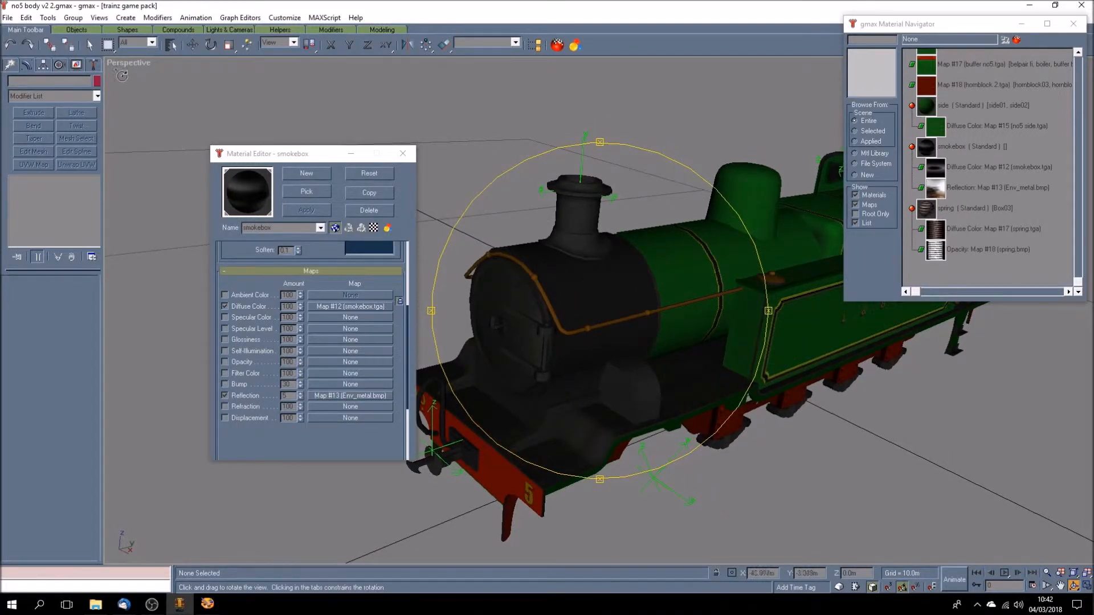
pyautogui.click(88, 46)
pyautogui.click(558, 296)
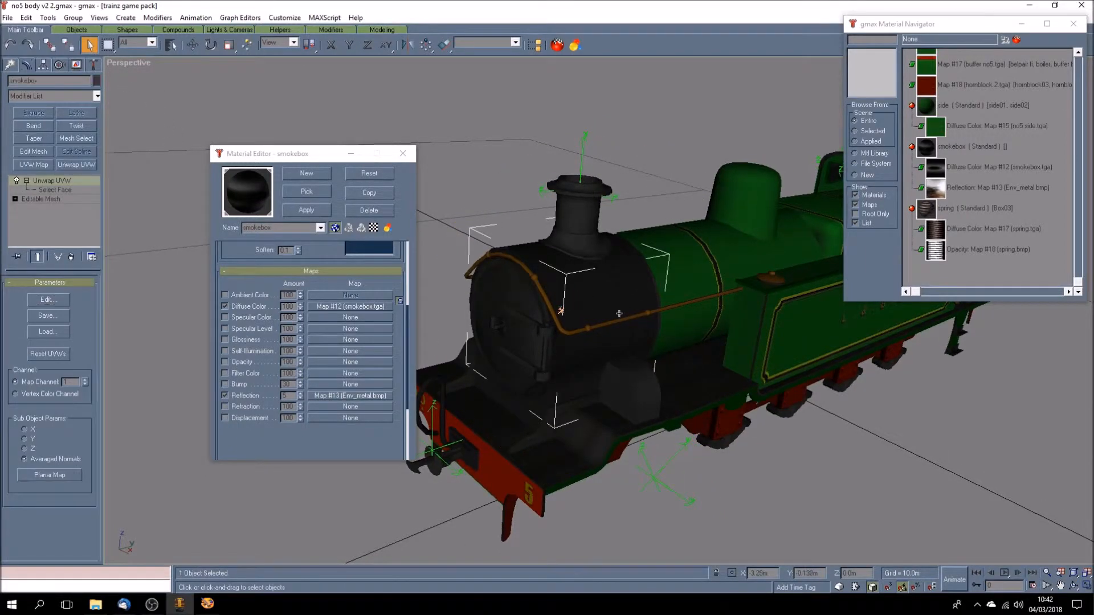
pyautogui.click(955, 143)
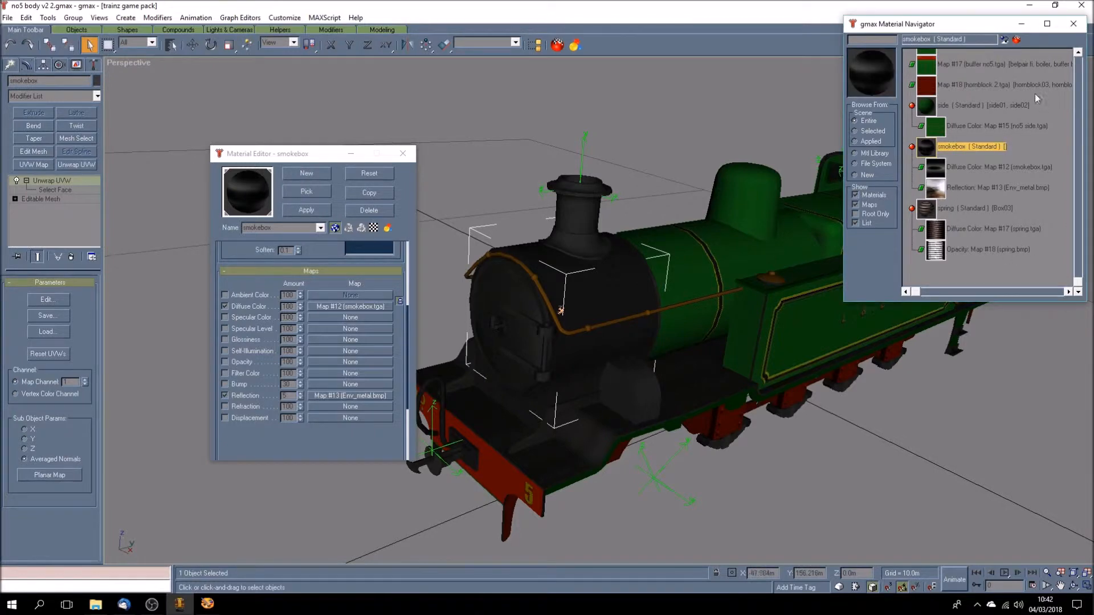
pyautogui.click(1004, 40)
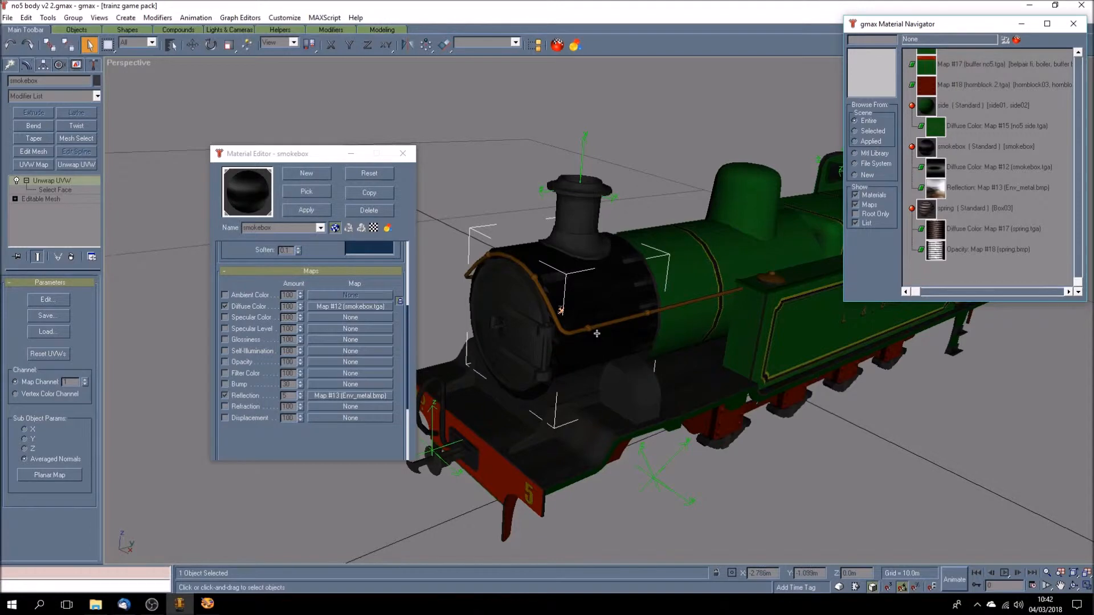
pyautogui.click(1073, 586)
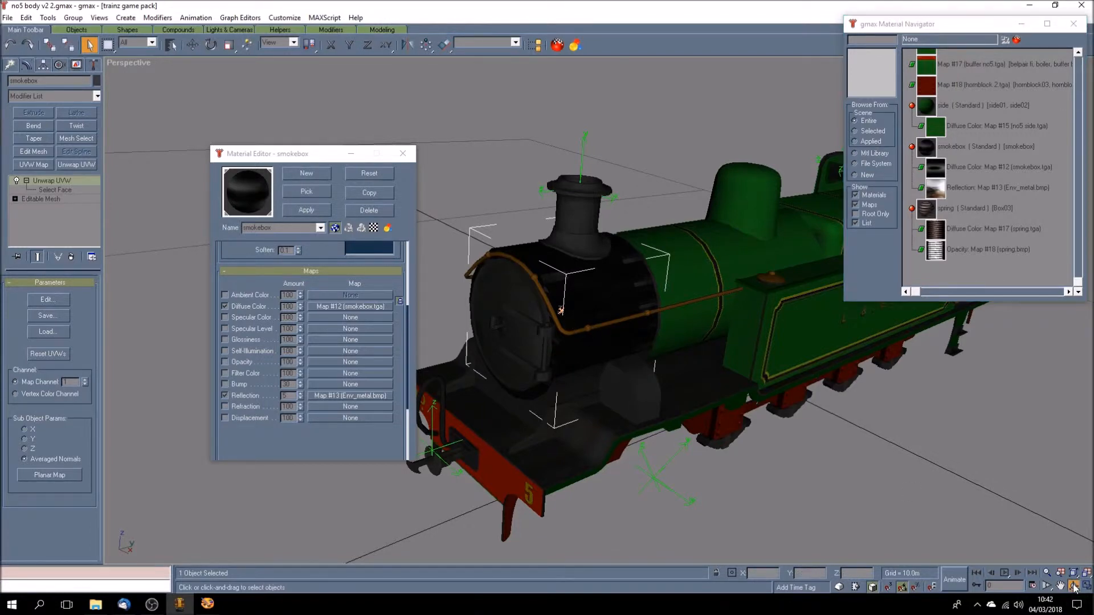
pyautogui.moveTo(586, 368)
pyautogui.mouseDown()
pyautogui.moveTo(613, 391)
pyautogui.moveTo(589, 367)
pyautogui.mouseUp()
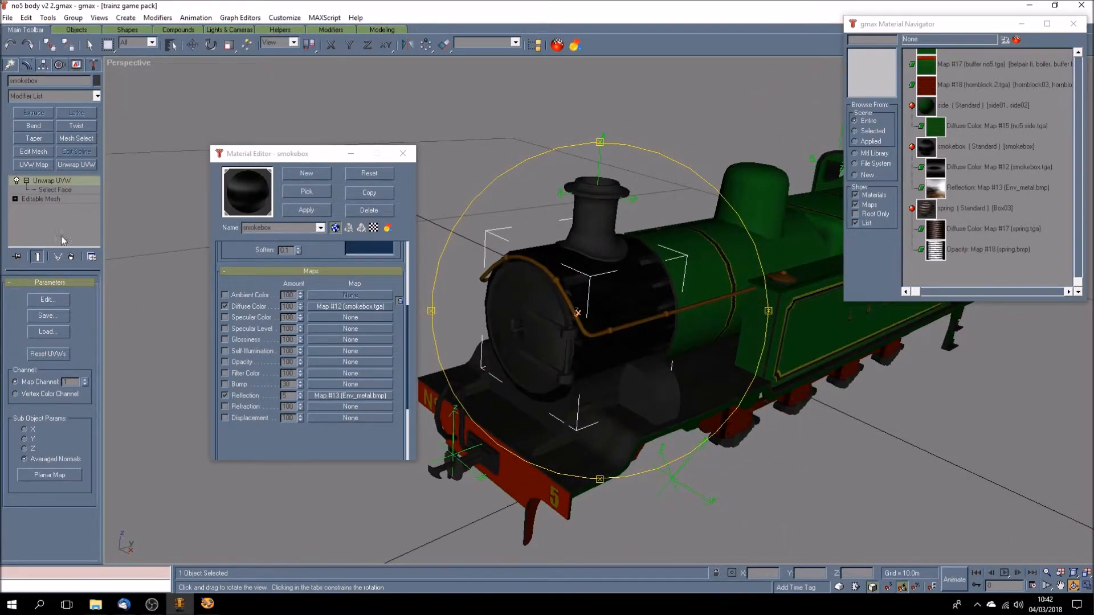
# - Open the smokebox's UVW editor beside the Material Editor and show Map #14 behind the UVs
pyautogui.click(59, 301)
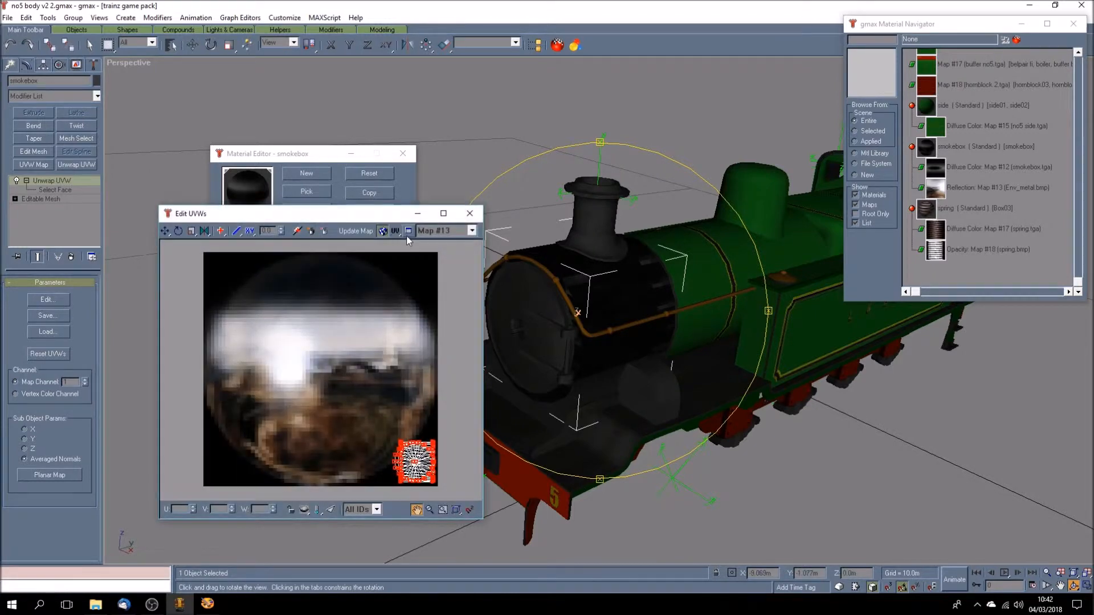
pyautogui.moveTo(394, 216); pyautogui.dragTo(364, 190)
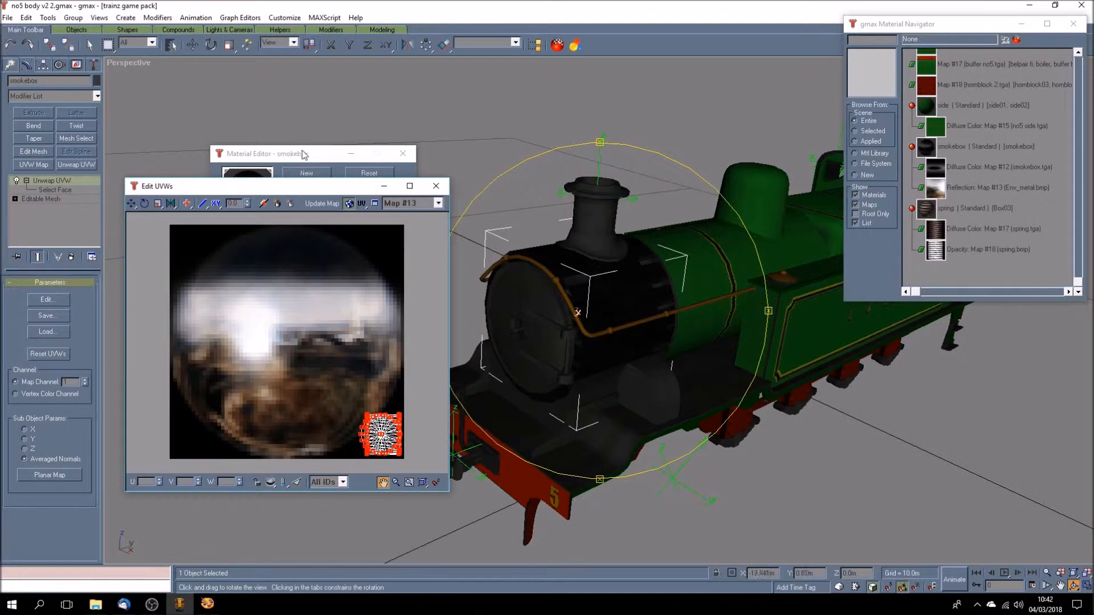
pyautogui.moveTo(320, 153); pyautogui.dragTo(630, 128)
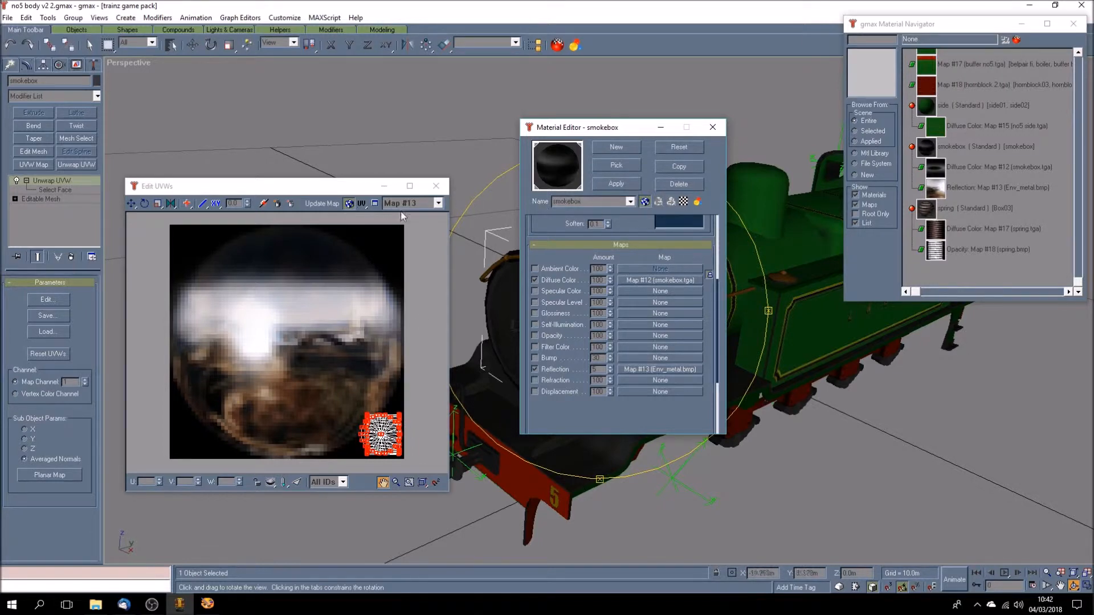
pyautogui.click(437, 203)
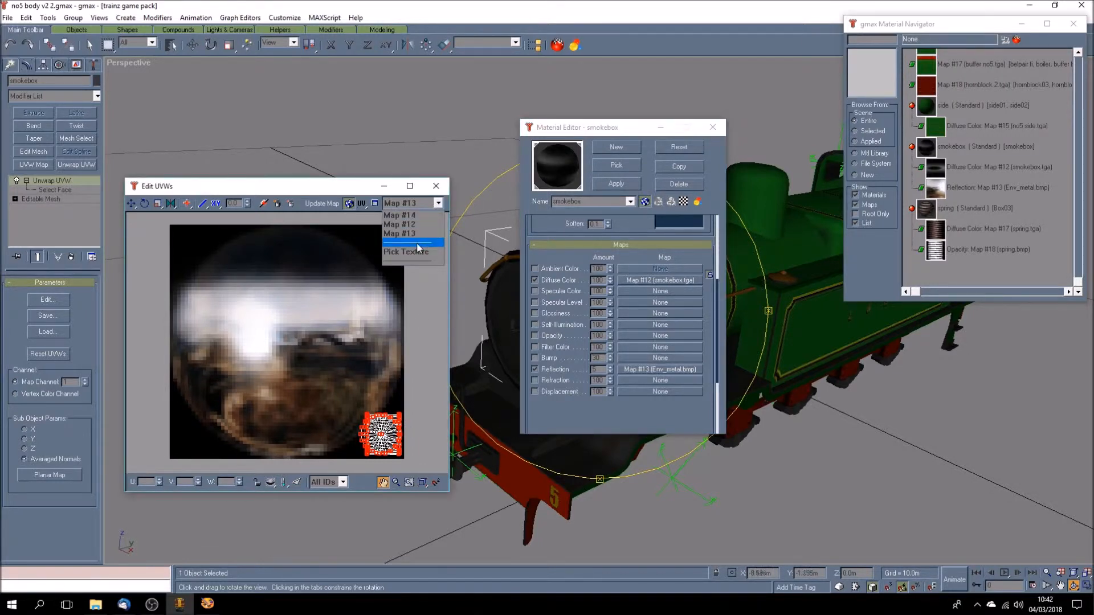
pyautogui.click(419, 214)
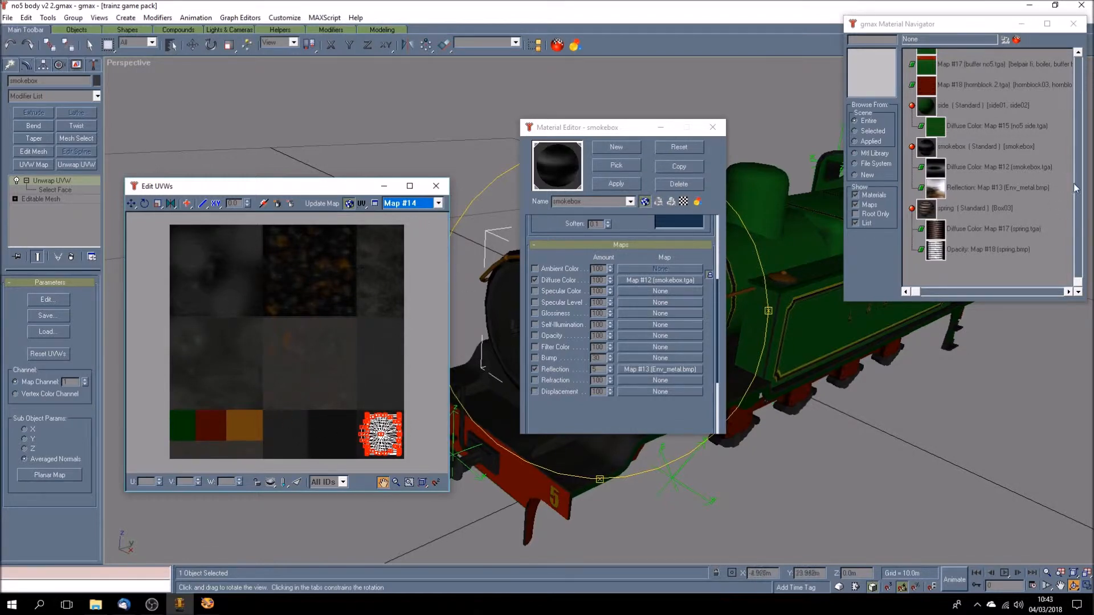
# - Load the frames material into the Material Editor to inspect its frames2.tga diffuse map, keeping the smokebox in view
pyautogui.moveTo(1077, 285); pyautogui.dragTo(1056, 117)
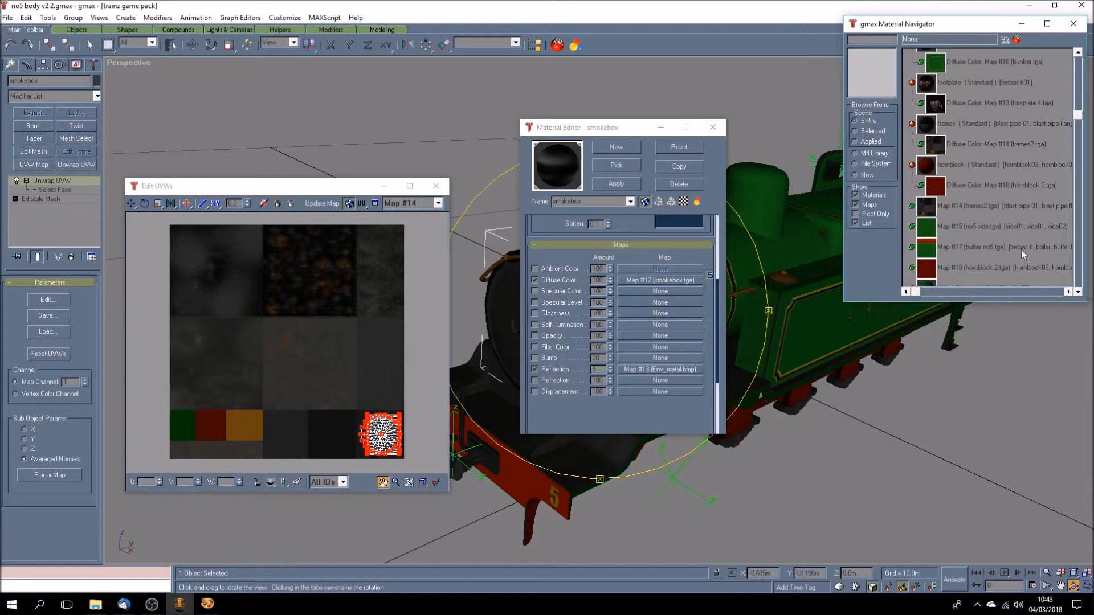
pyautogui.click(929, 127)
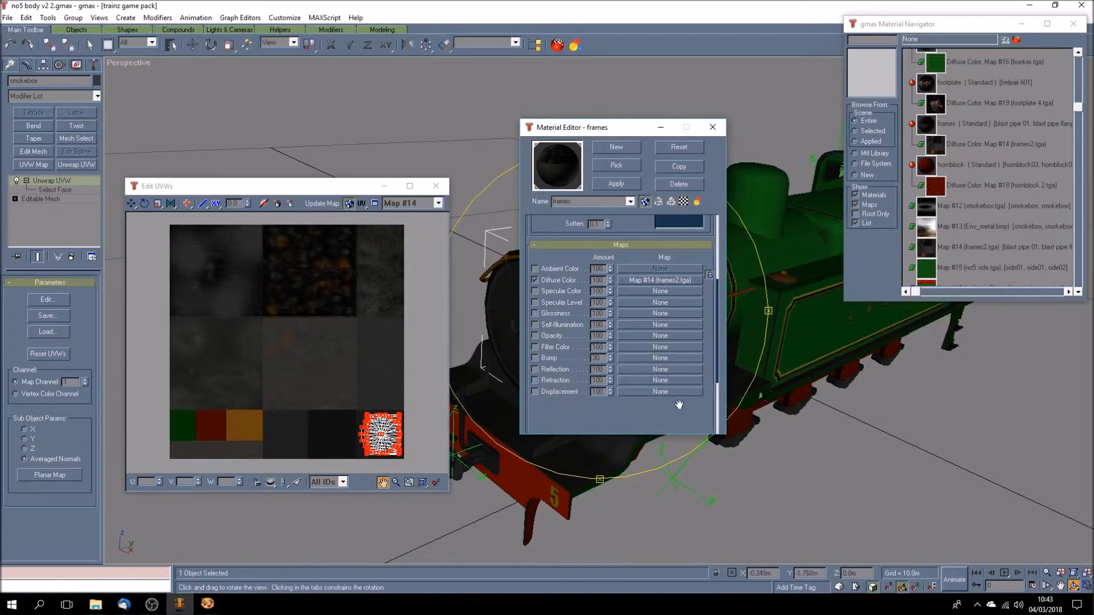
pyautogui.moveTo(648, 131); pyautogui.dragTo(872, 162)
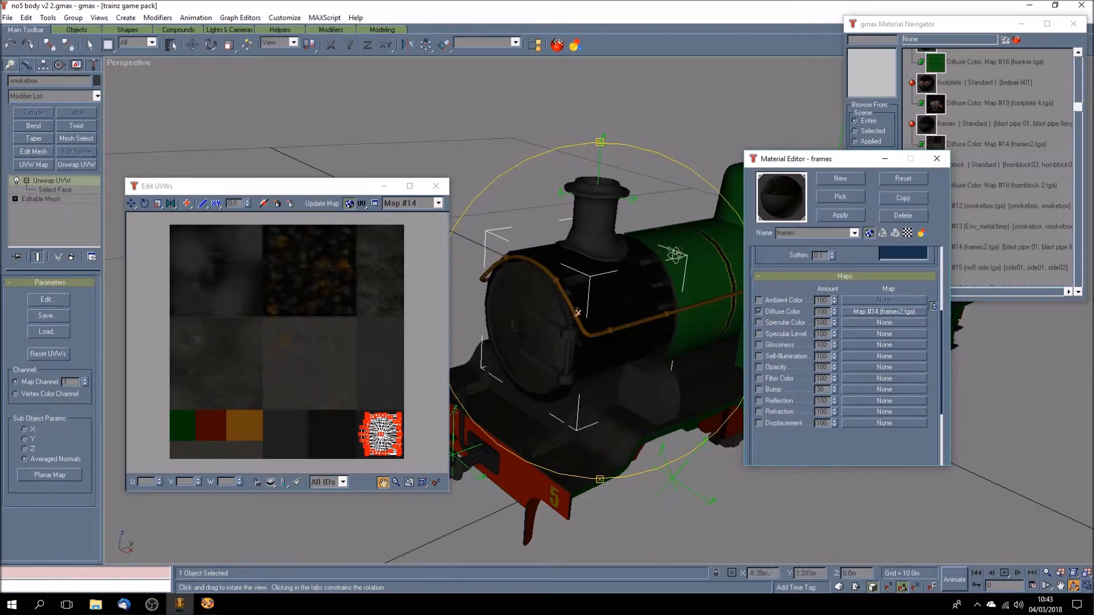
# - Show Map #12 behind the smokebox UVs and compare it with smokebox.tga in Paint Shop Pro before returning to gmax
pyautogui.click(439, 204)
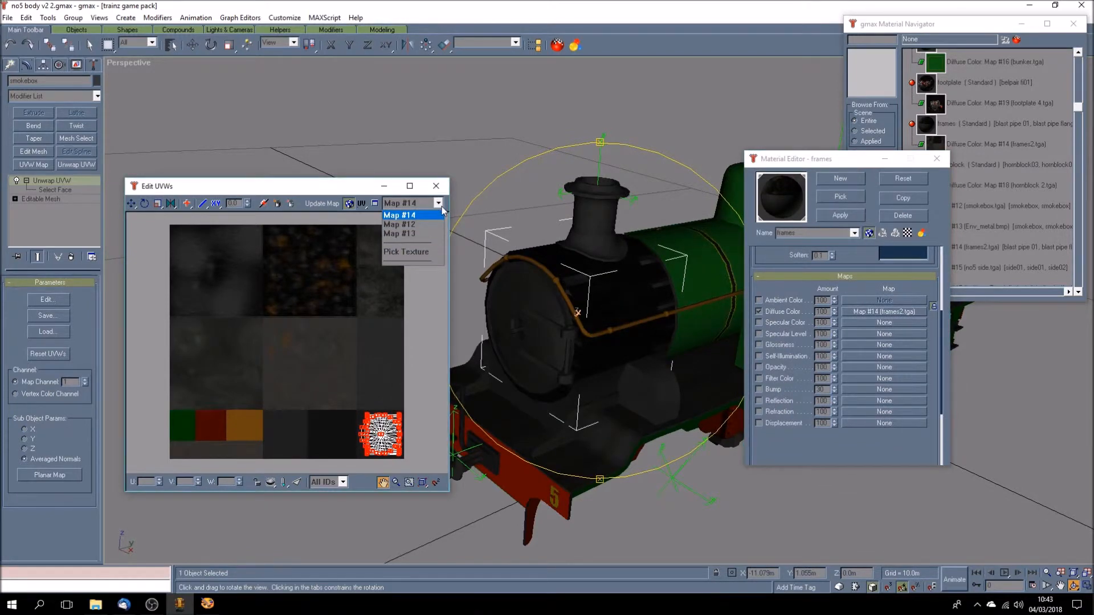
pyautogui.click(421, 226)
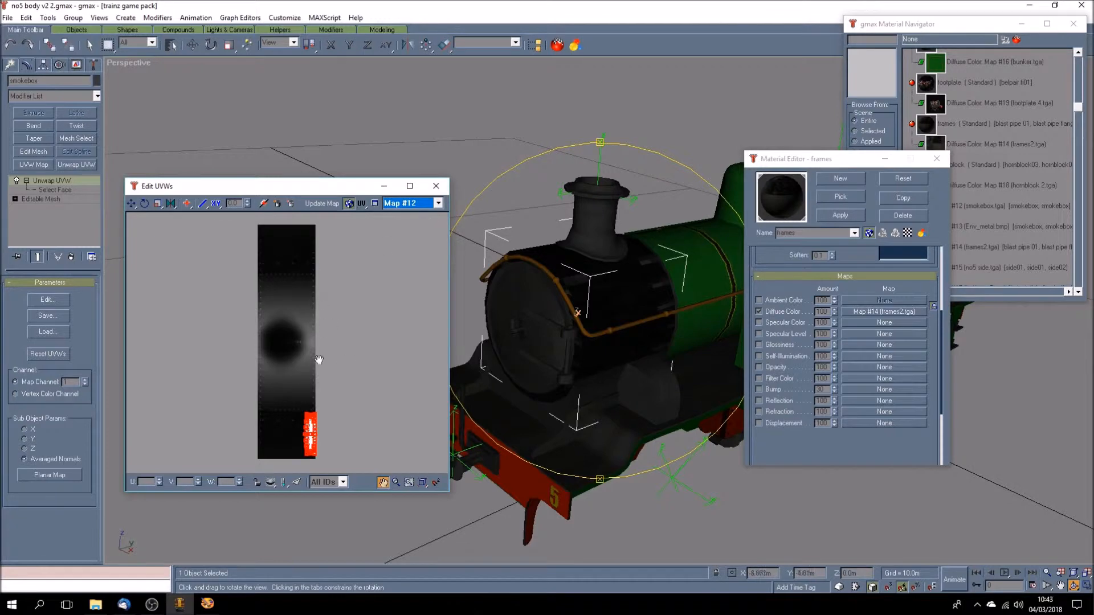
pyautogui.click(207, 605)
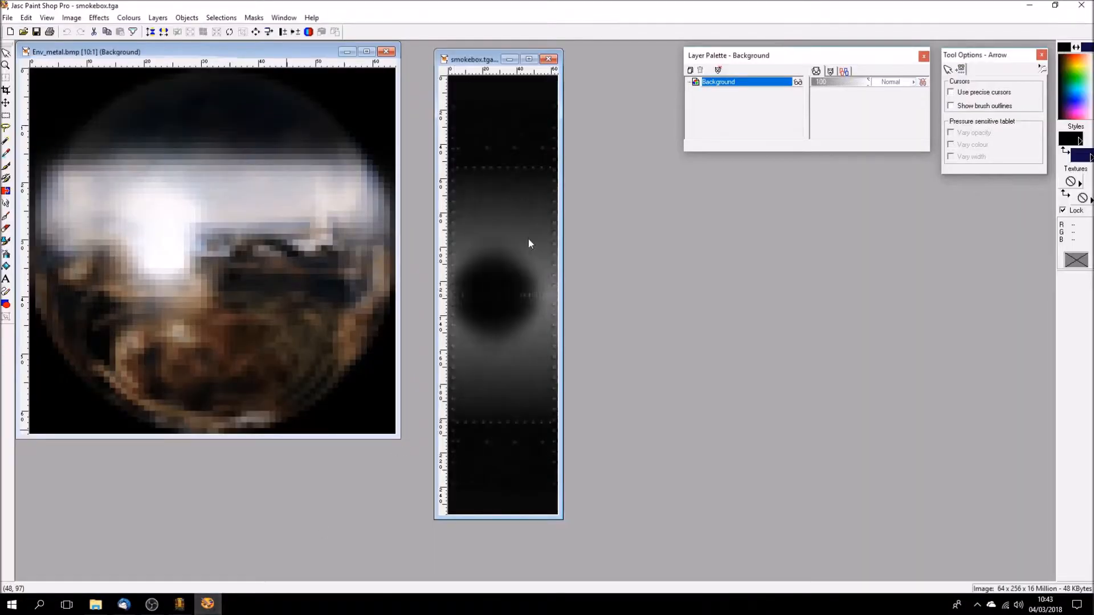
pyautogui.click(179, 605)
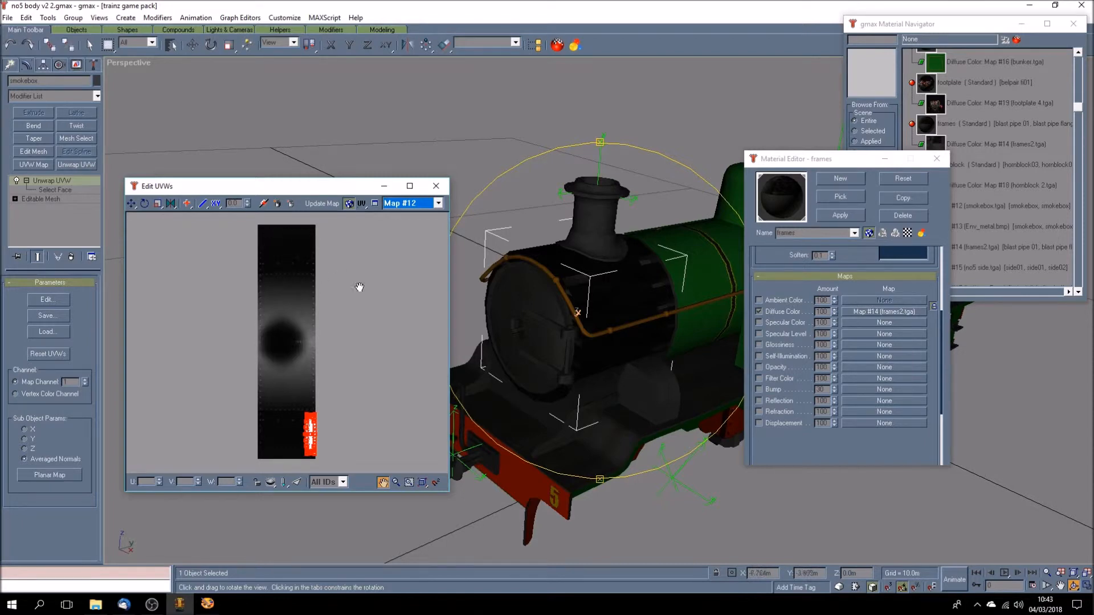
# - Show Map #13 behind the UVs and load the smokebox material to match it with the reflection map Env_metal.bmp
pyautogui.click(438, 203)
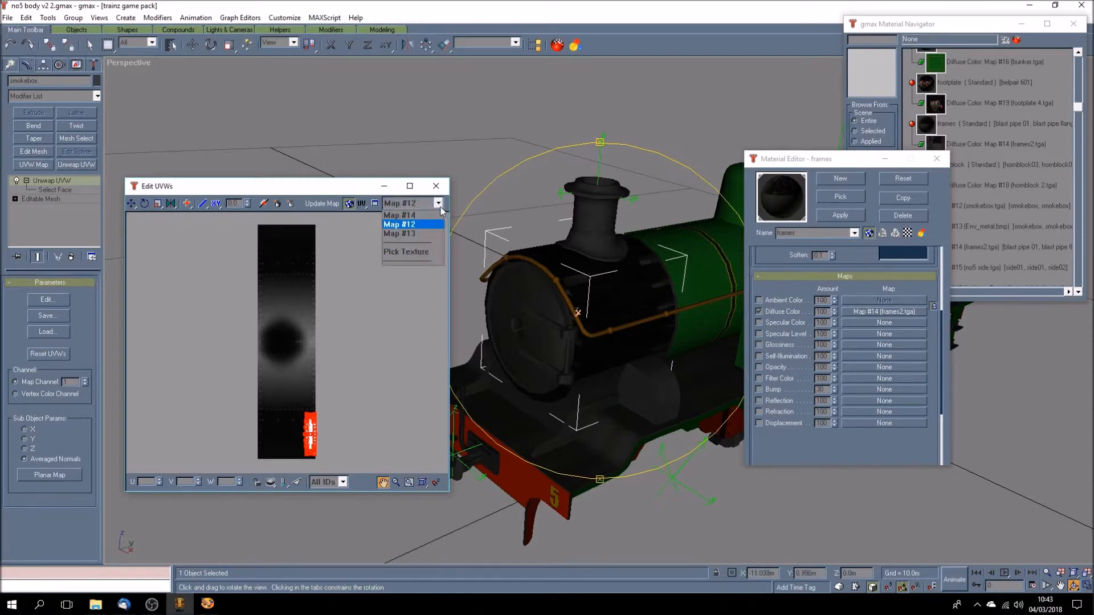
pyautogui.click(409, 233)
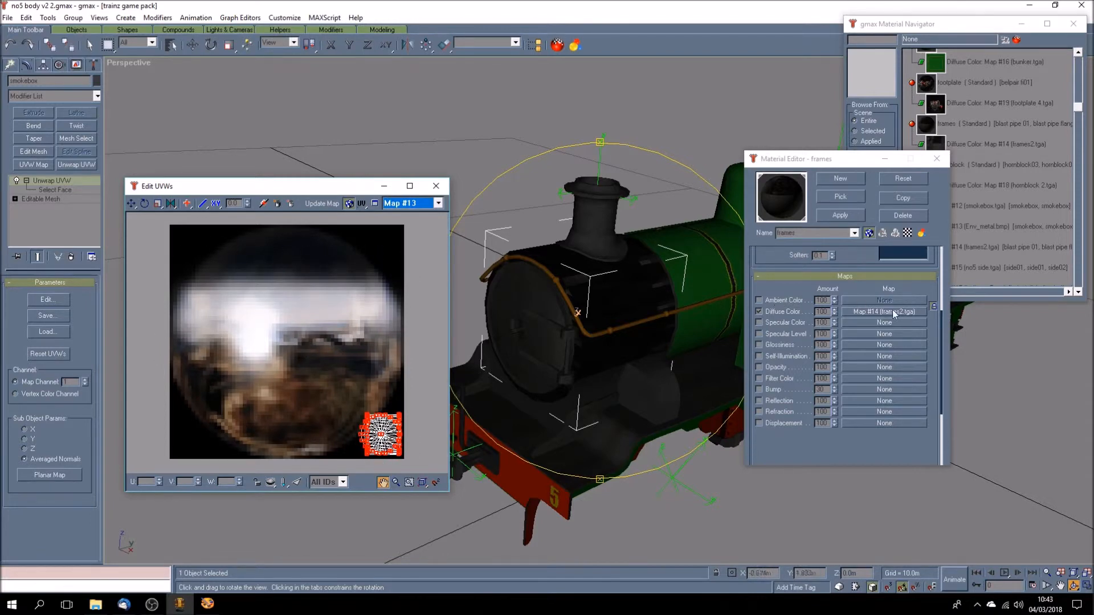
pyautogui.moveTo(838, 161); pyautogui.dragTo(672, 133)
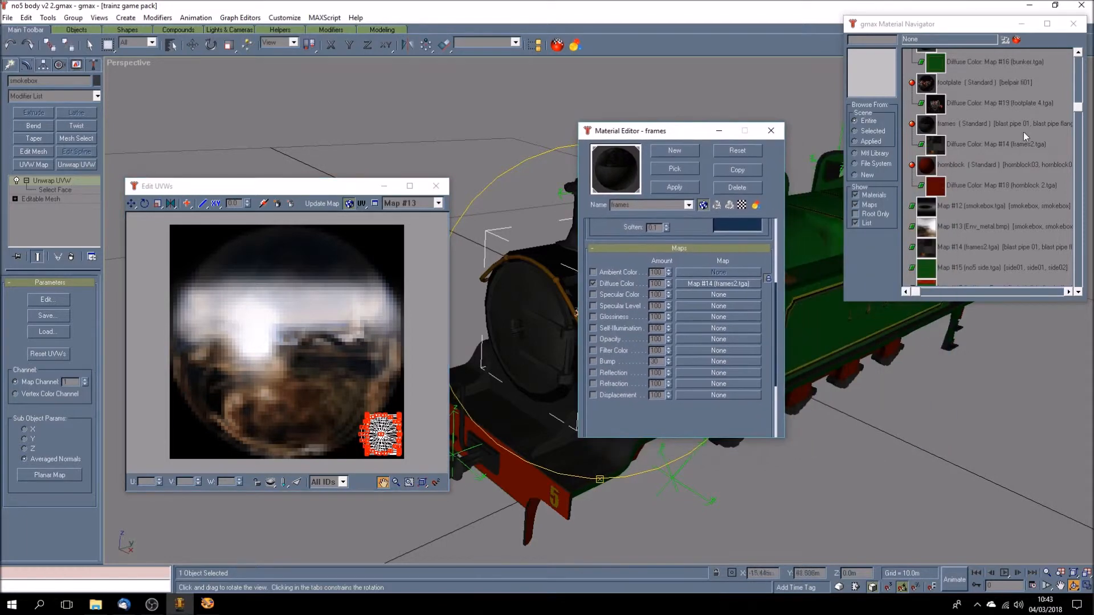
pyautogui.click(1077, 285)
pyautogui.click(953, 146)
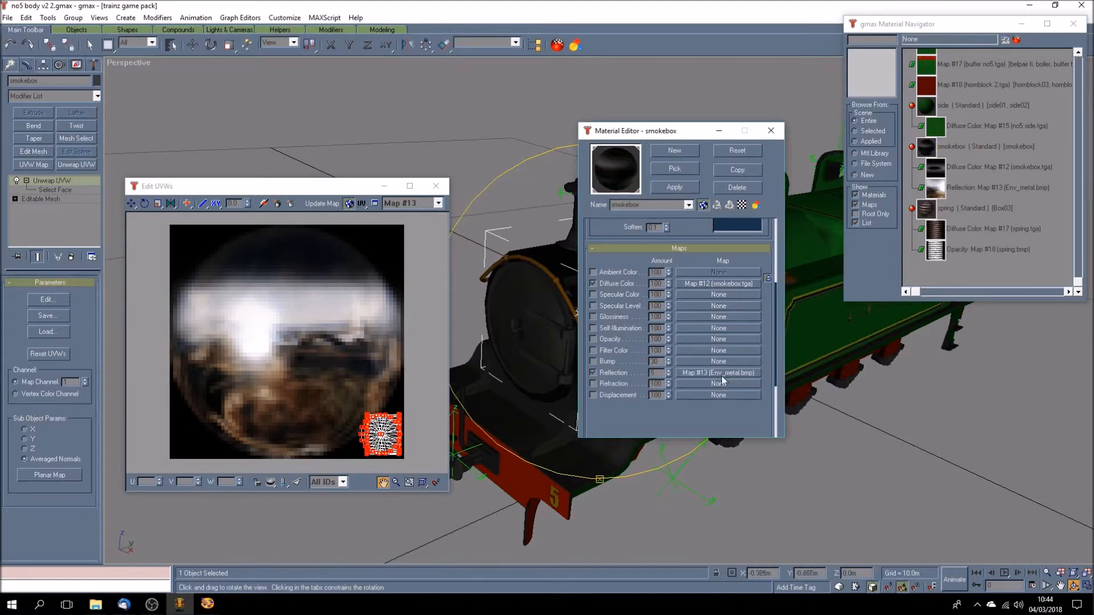
# - Switch the UV background to Map #12 and back to Map #13 to compare the smokebox's diffuse and reflection maps
pyautogui.click(442, 211)
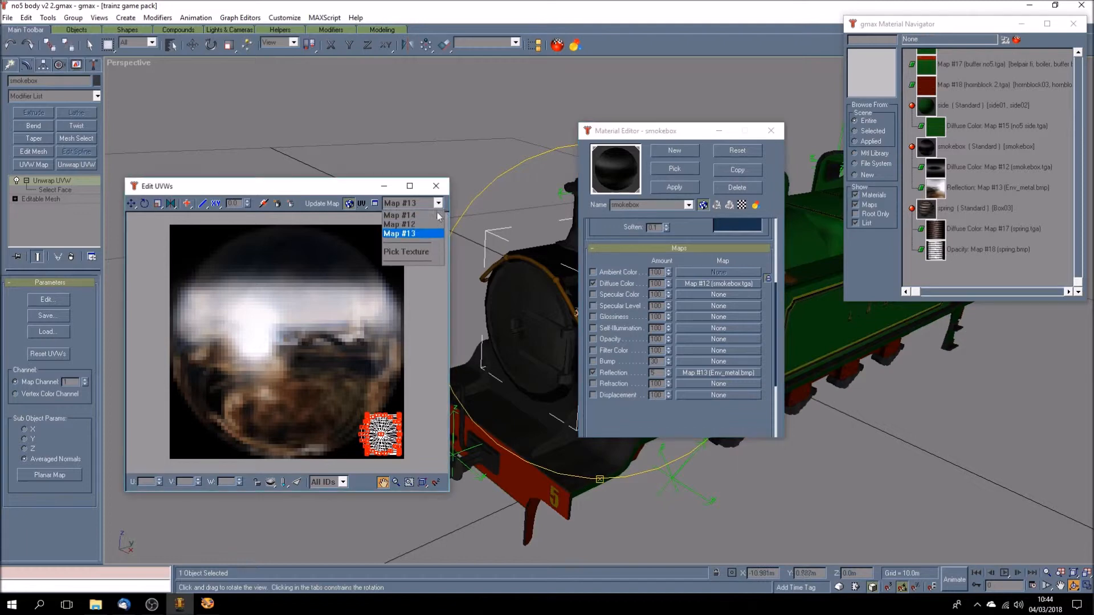
pyautogui.click(419, 224)
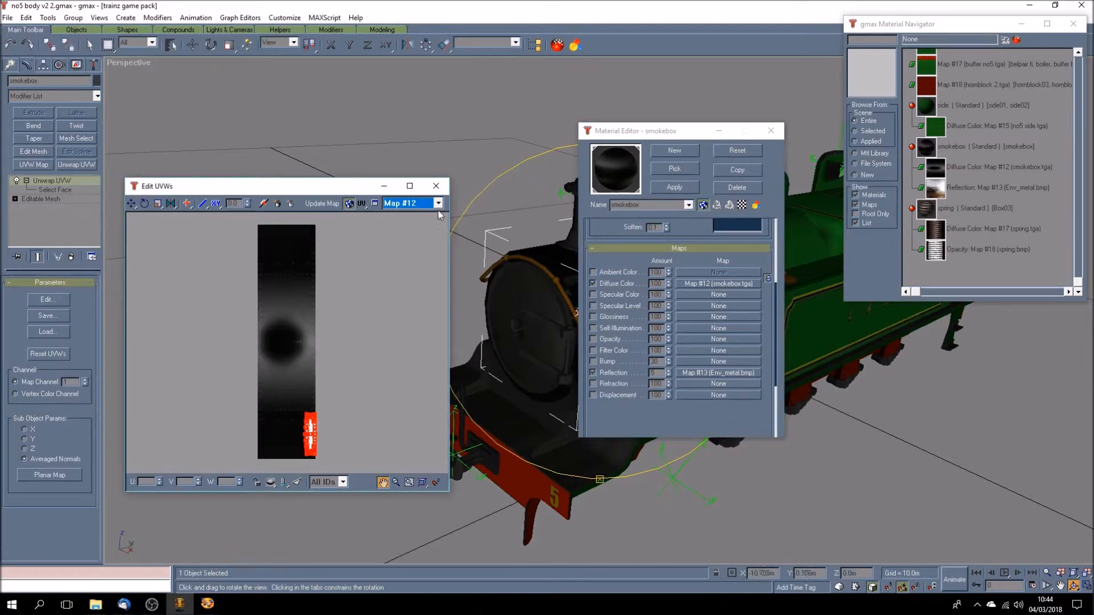
pyautogui.click(438, 204)
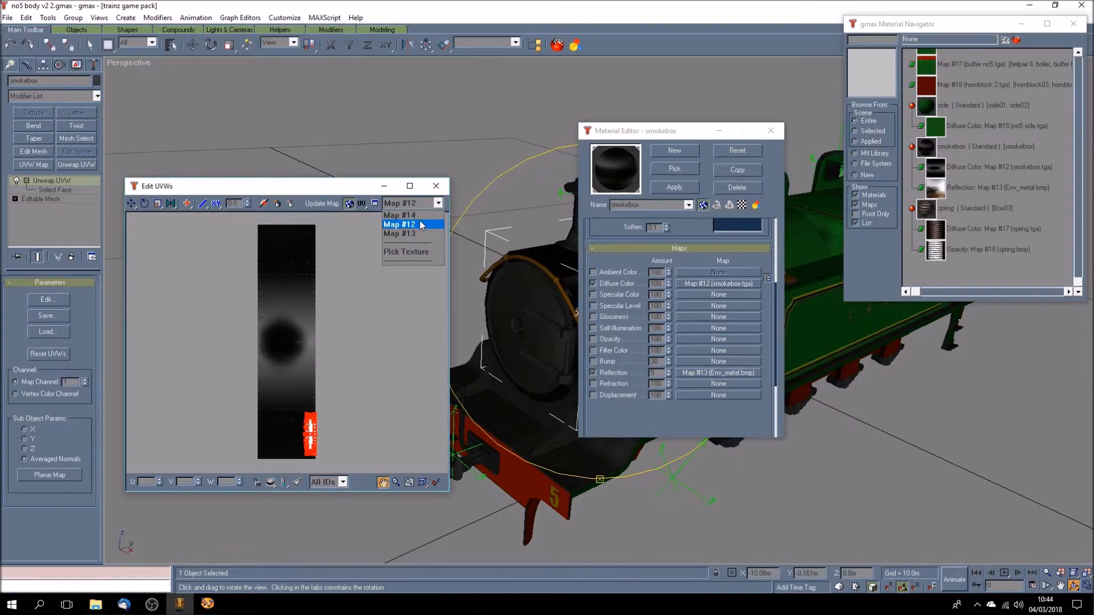
pyautogui.click(422, 223)
pyautogui.click(438, 204)
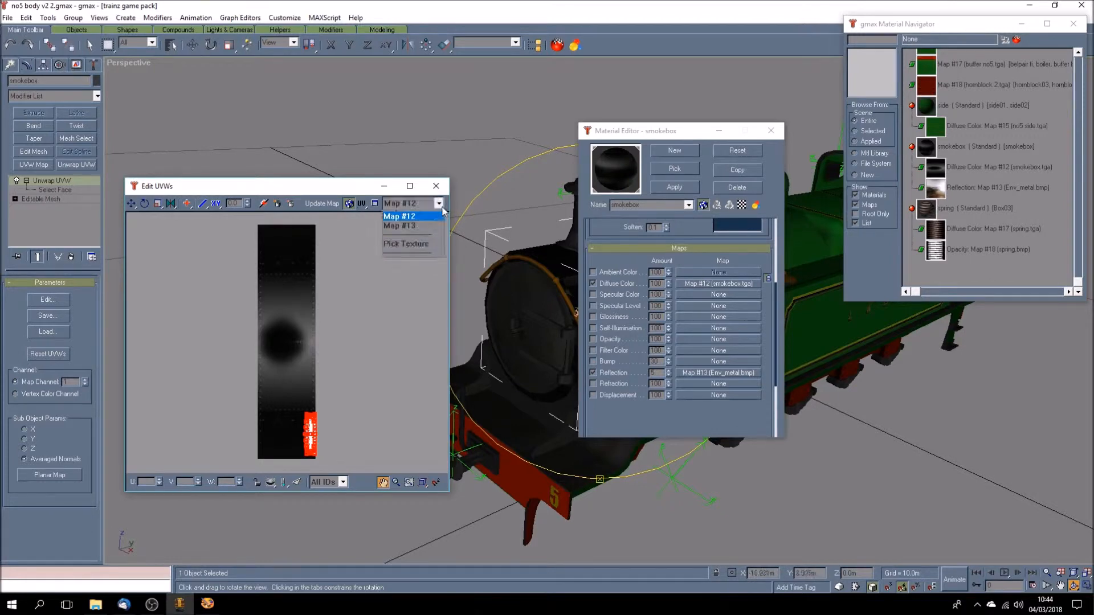
pyautogui.click(414, 234)
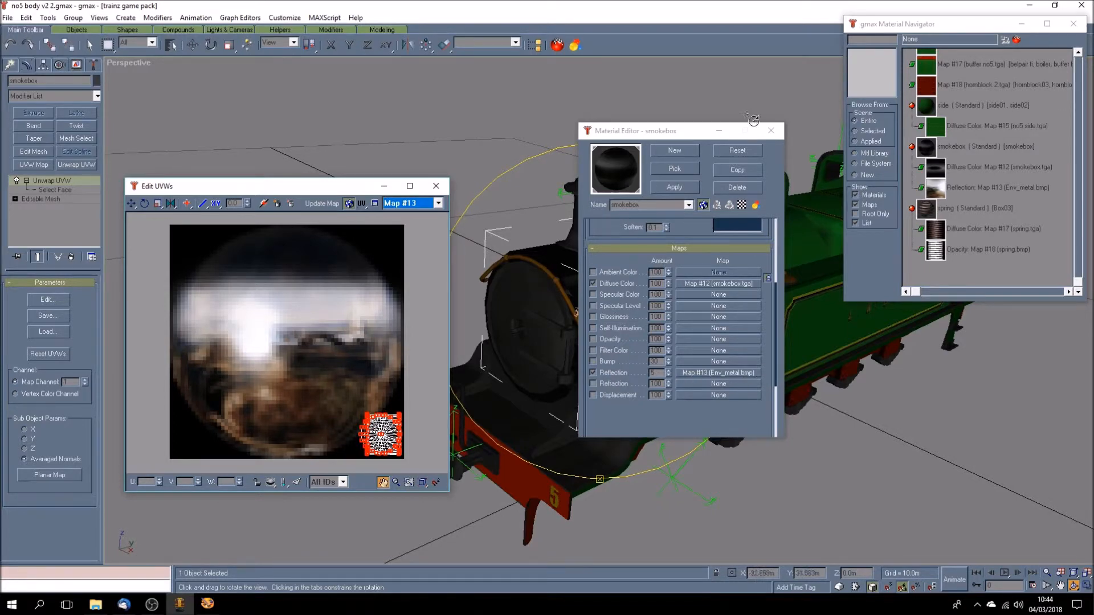
# - Close the UVW editor and load the spring material to inspect its diffuse and opacity maps beside the spring ahead of the cab
pyautogui.moveTo(693, 135); pyautogui.dragTo(641, 118)
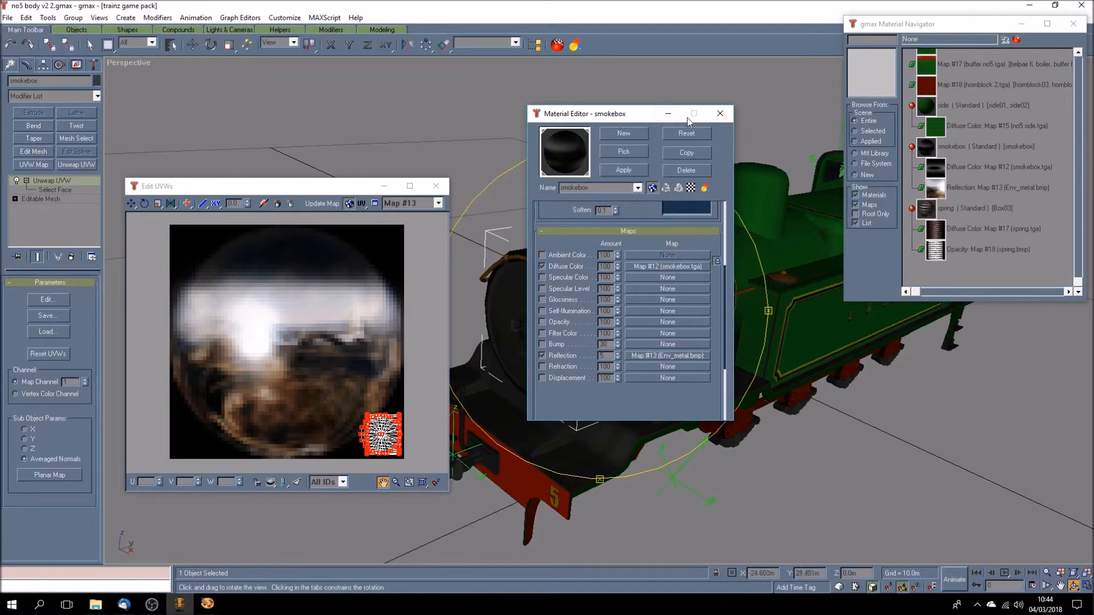
pyautogui.click(436, 186)
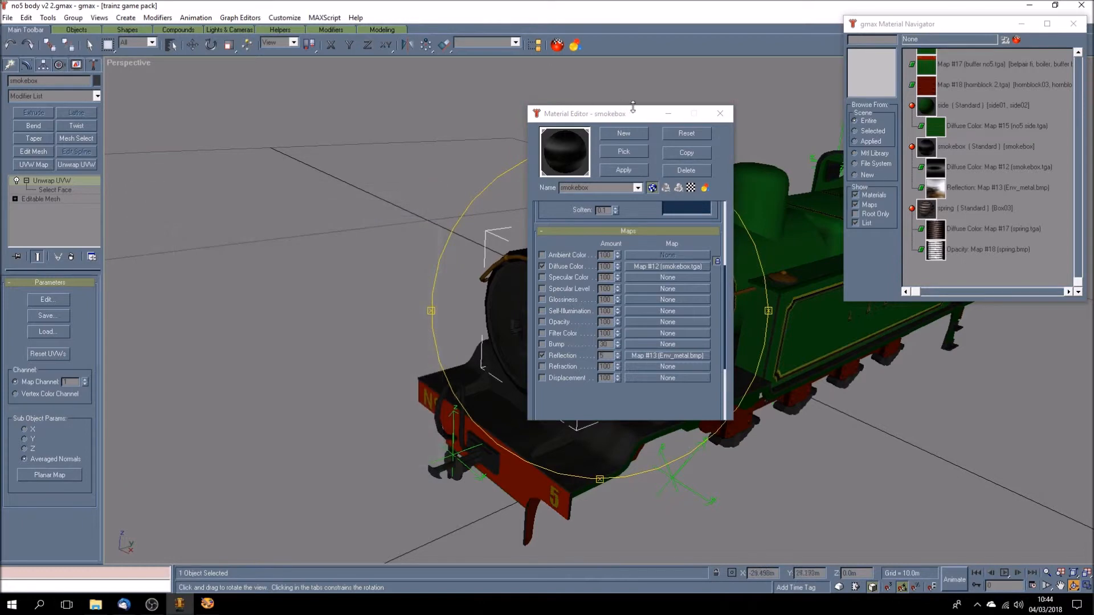
pyautogui.moveTo(646, 119); pyautogui.dragTo(331, 92)
pyautogui.click(1061, 587)
pyautogui.moveTo(789, 285); pyautogui.dragTo(685, 294)
pyautogui.click(1073, 586)
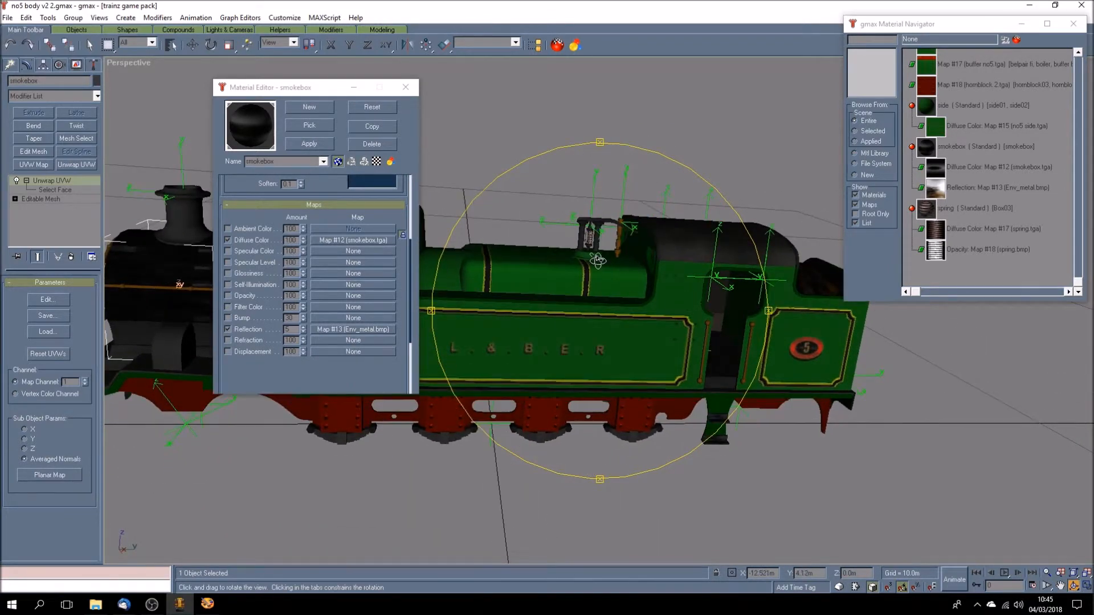
pyautogui.scroll(2, 605, 262)
pyautogui.click(966, 210)
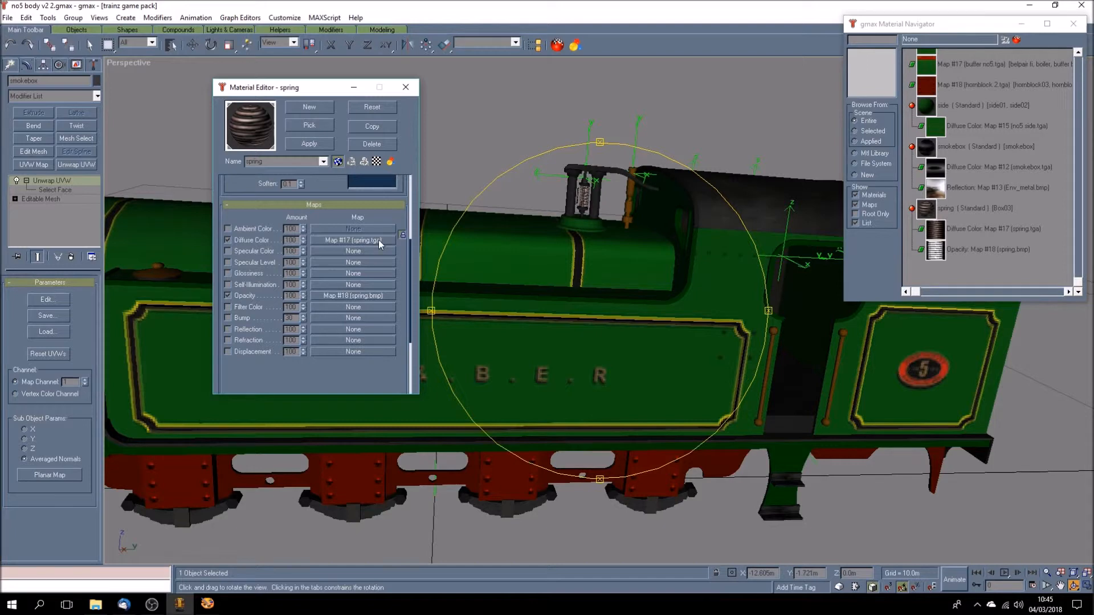
# - Switch to Paint Shop Pro and close the Env_metal.bmp and smokebox.tga images
pyautogui.click(207, 604)
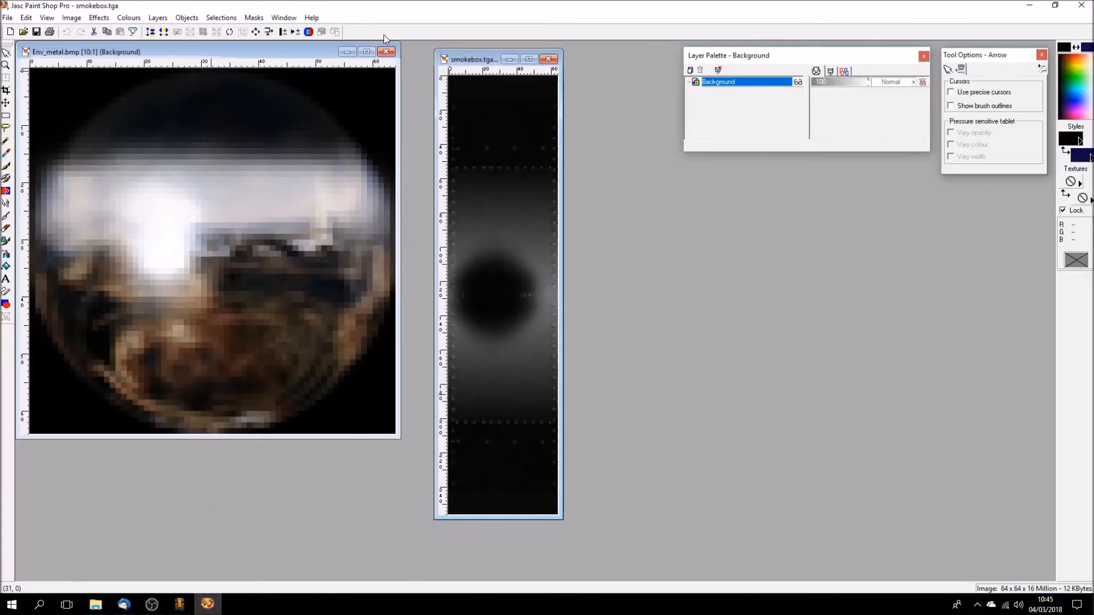
pyautogui.click(386, 52)
pyautogui.click(548, 59)
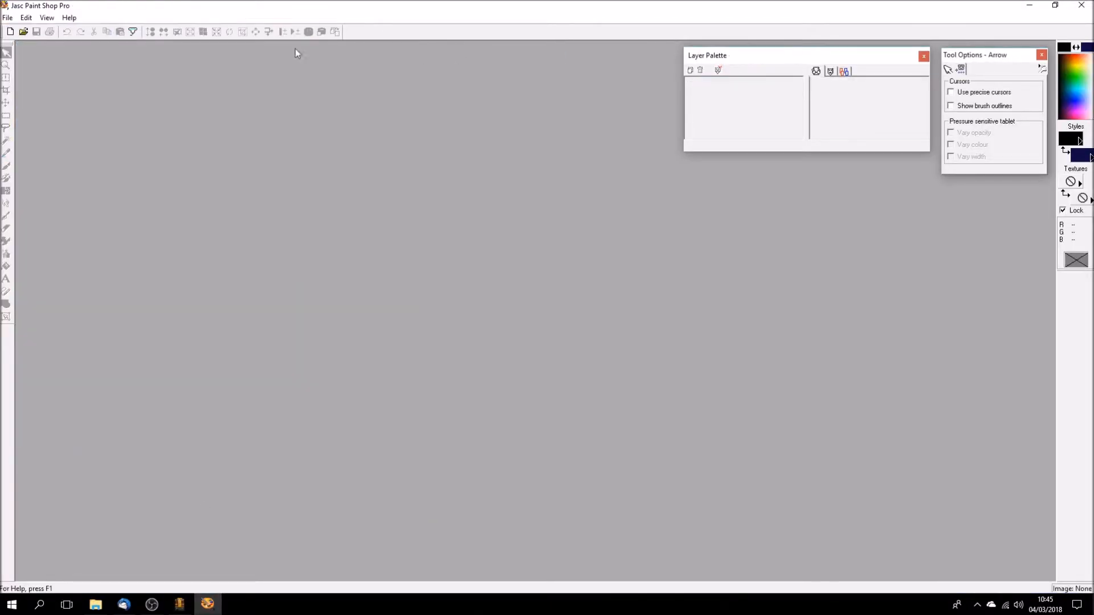
pyautogui.click(23, 32)
pyautogui.moveTo(664, 239)
pyautogui.mouseDown()
pyautogui.moveTo(659, 279)
pyautogui.moveTo(660, 236)
pyautogui.mouseUp()
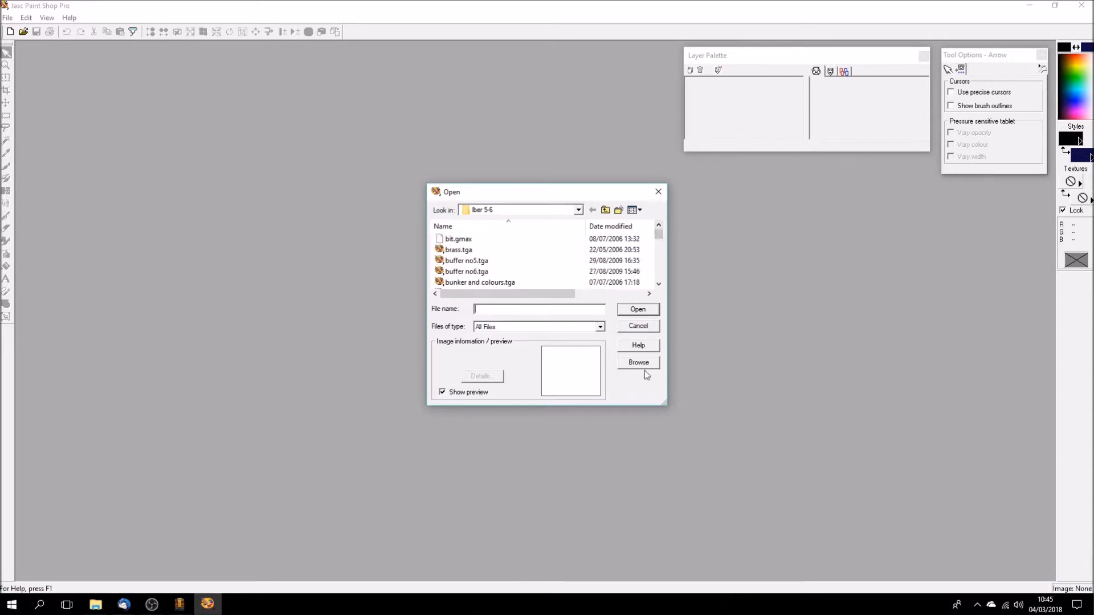
pyautogui.click(642, 330)
# - Switch back to gmax
pyautogui.click(179, 603)
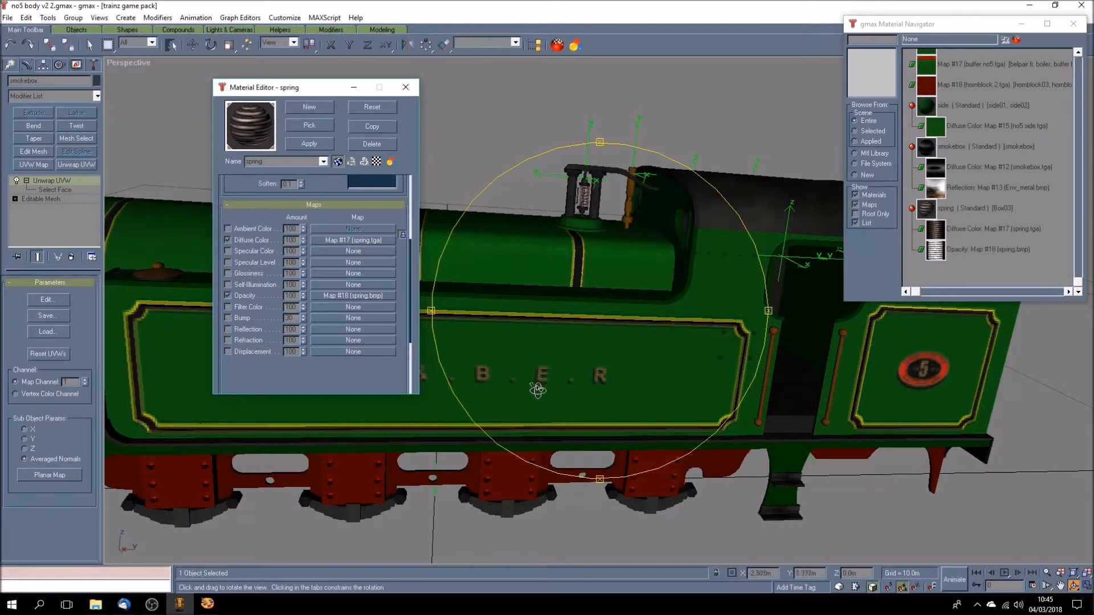
# - Check the bitmap path of the spring's diffuse map, and open spring.tga from the llsr 1-3 folder enlarged in Paint Shop Pro
pyautogui.click(325, 241)
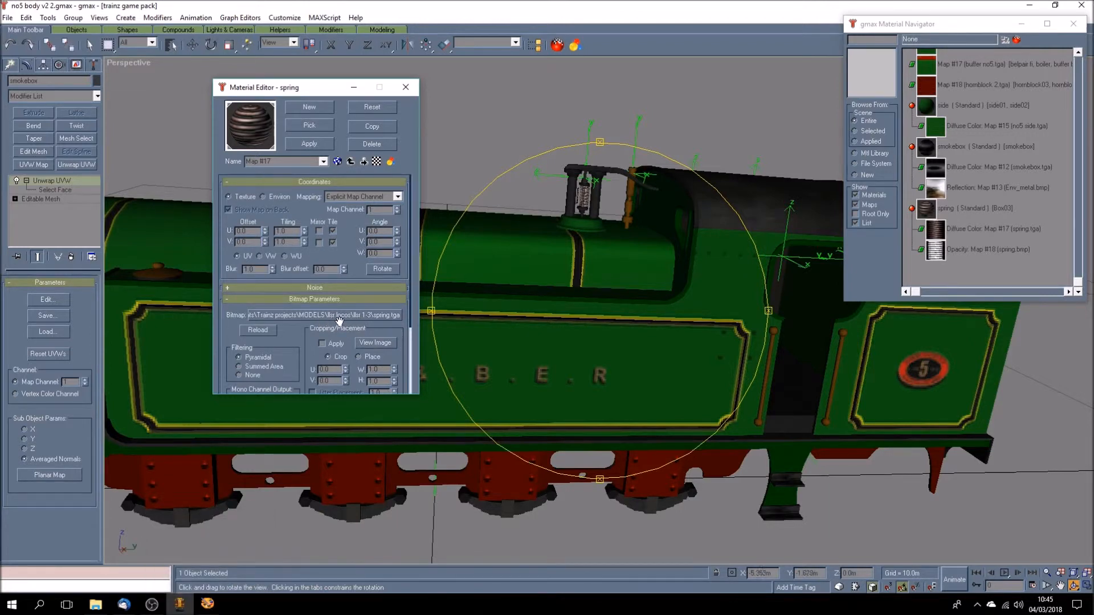
pyautogui.click(207, 604)
pyautogui.click(28, 35)
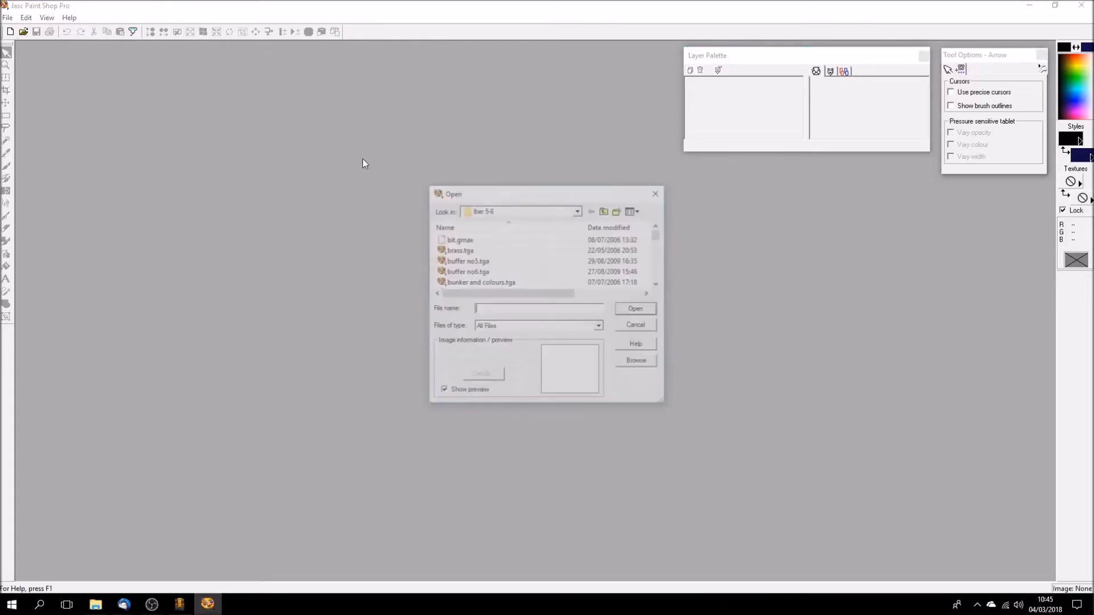
pyautogui.click(606, 211)
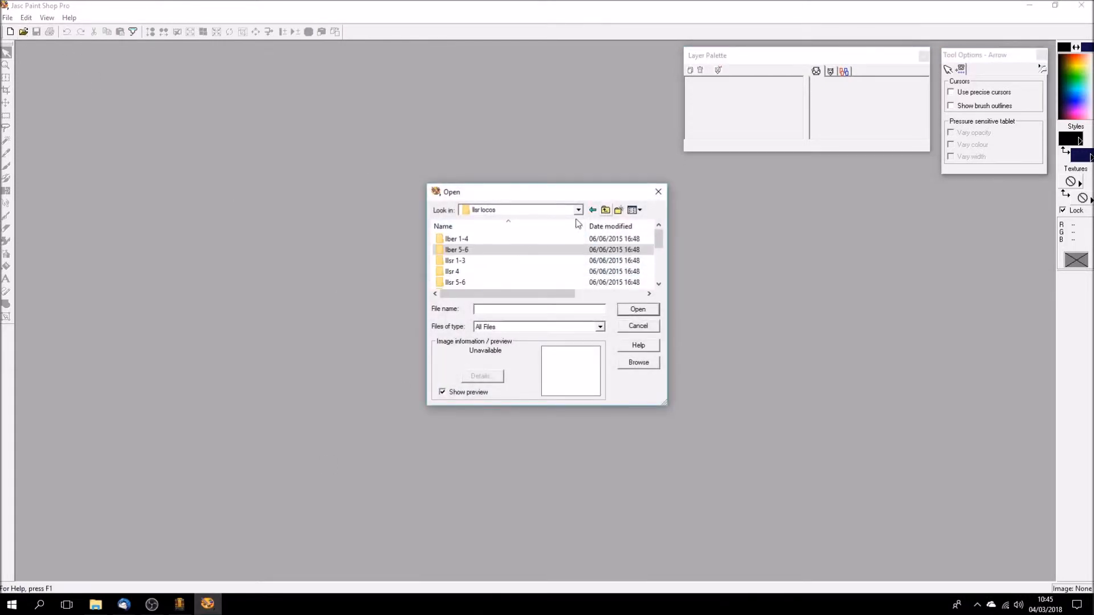
pyautogui.doubleClick(456, 261)
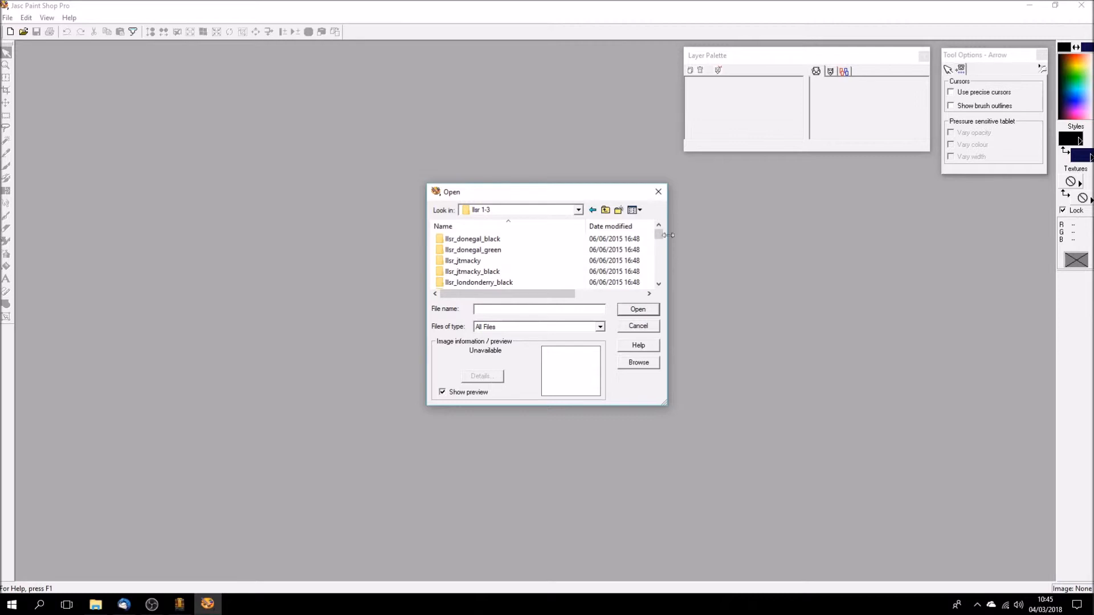
pyautogui.moveTo(662, 235); pyautogui.dragTo(658, 276)
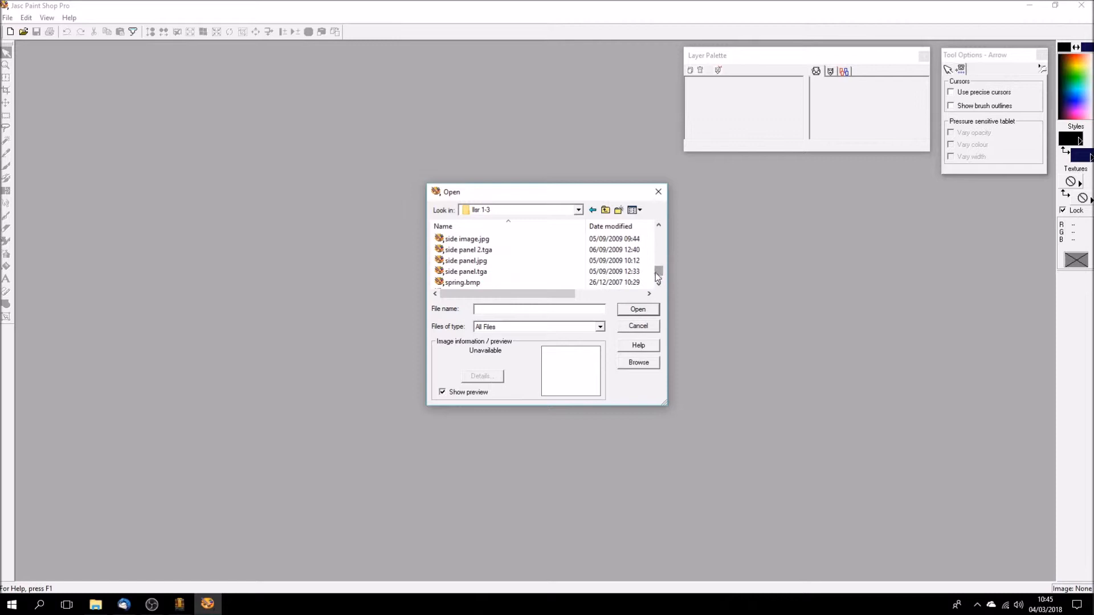
pyautogui.click(659, 283)
pyautogui.click(658, 283)
pyautogui.click(629, 272)
pyautogui.click(639, 309)
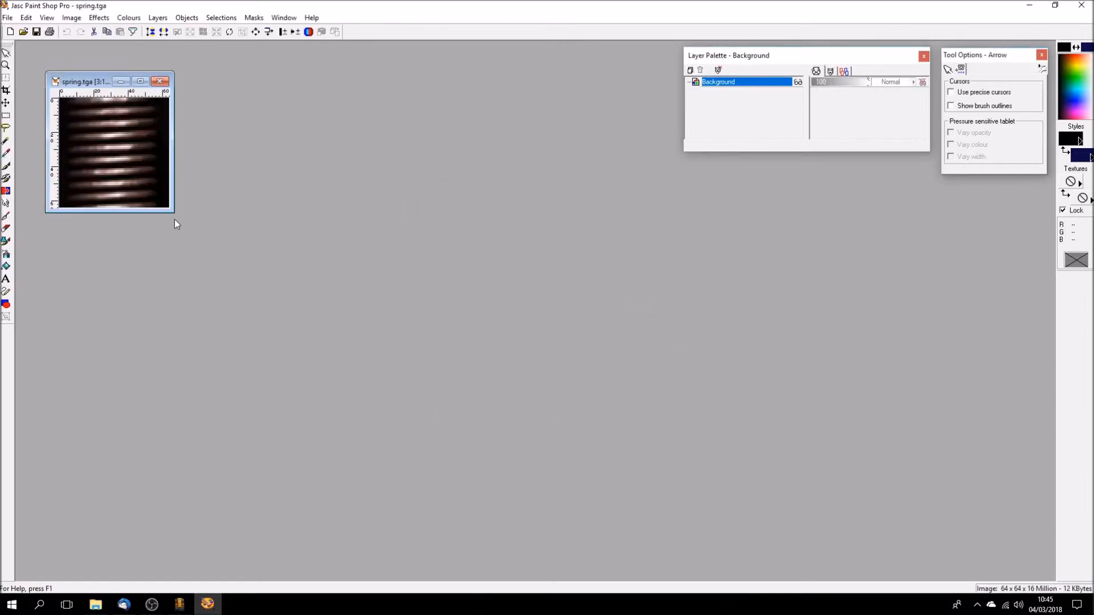
pyautogui.scroll(1, 199, 228)
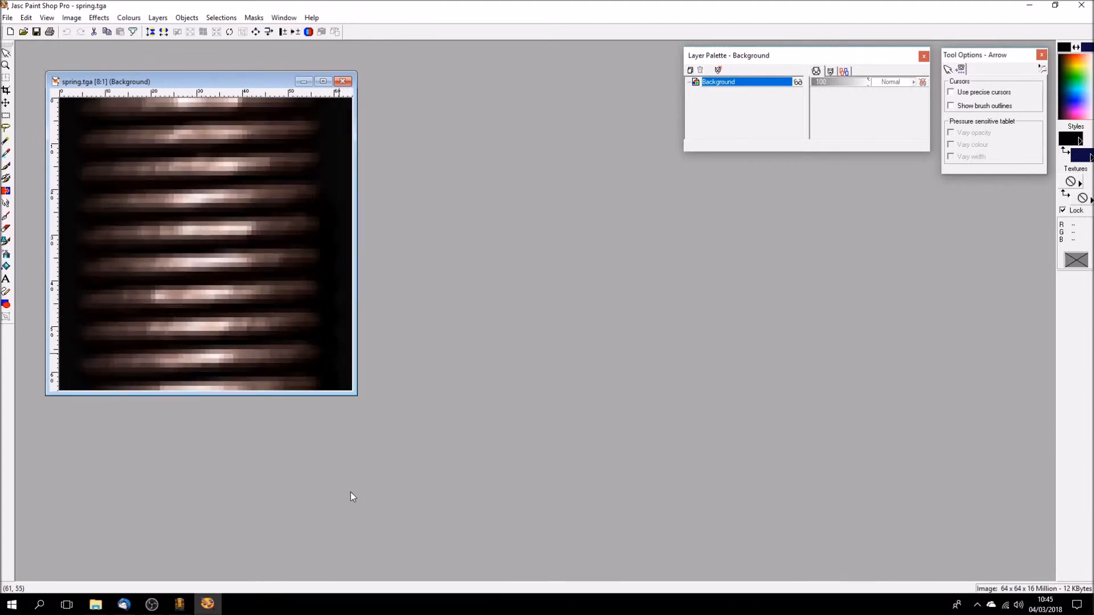
# - Switch to gmax and examine the textured spring ahead of the cab up close from several angles against spring.tga
pyautogui.click(180, 603)
pyautogui.moveTo(495, 335); pyautogui.dragTo(482, 338)
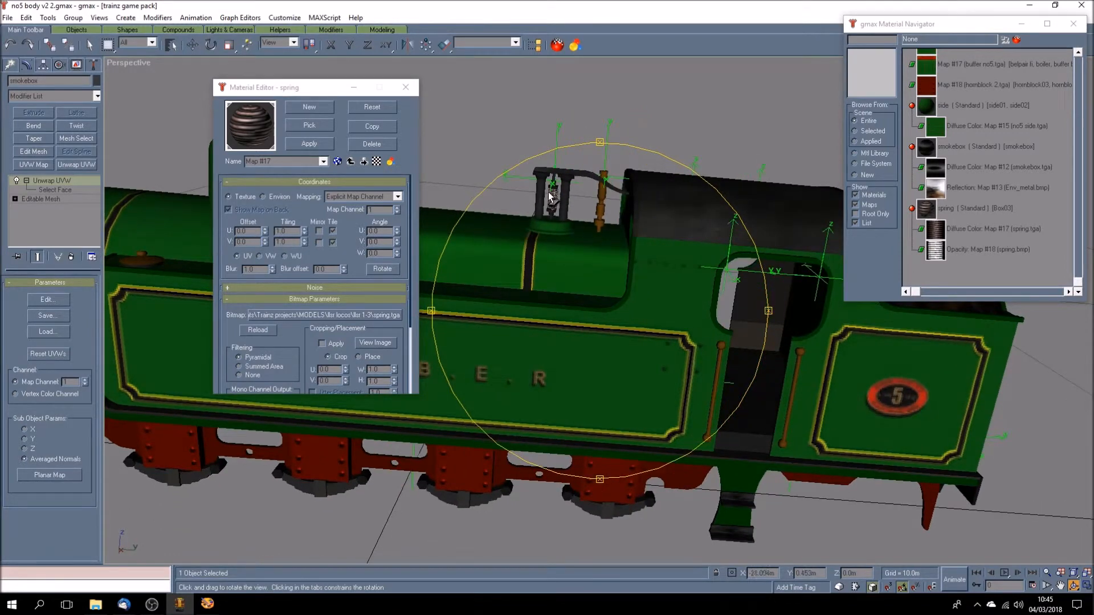
pyautogui.scroll(4, 558, 201)
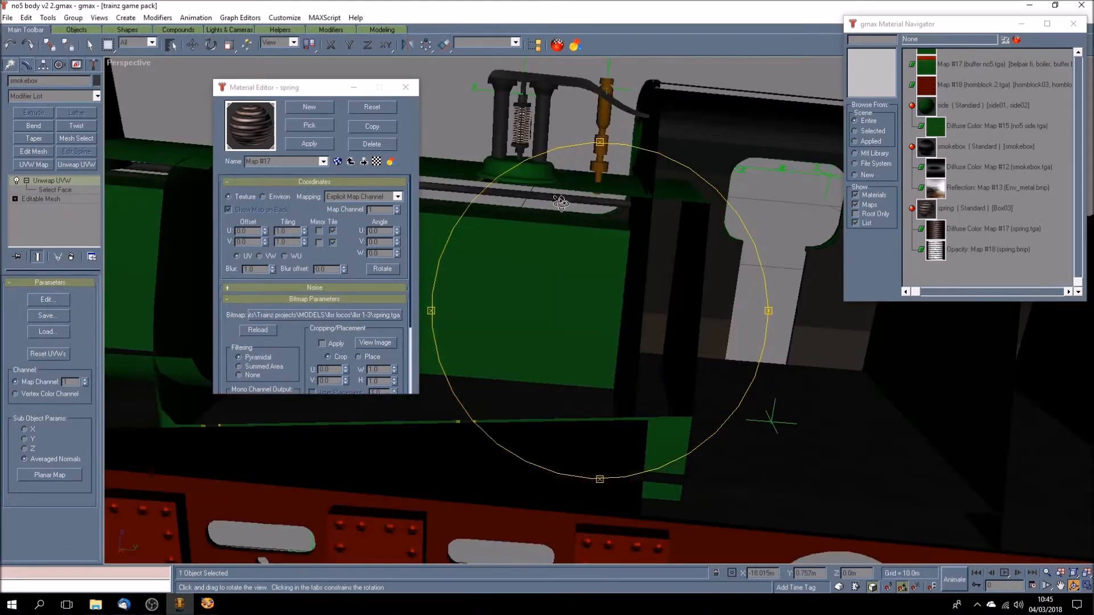
pyautogui.click(1060, 585)
pyautogui.moveTo(528, 272); pyautogui.dragTo(528, 302)
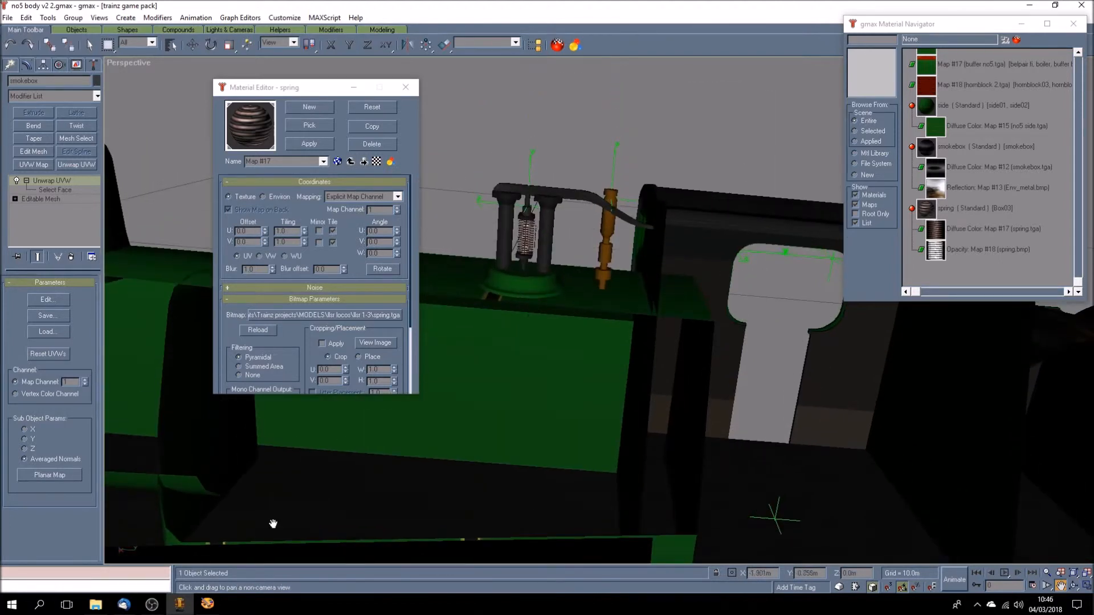
pyautogui.click(207, 604)
pyautogui.click(180, 604)
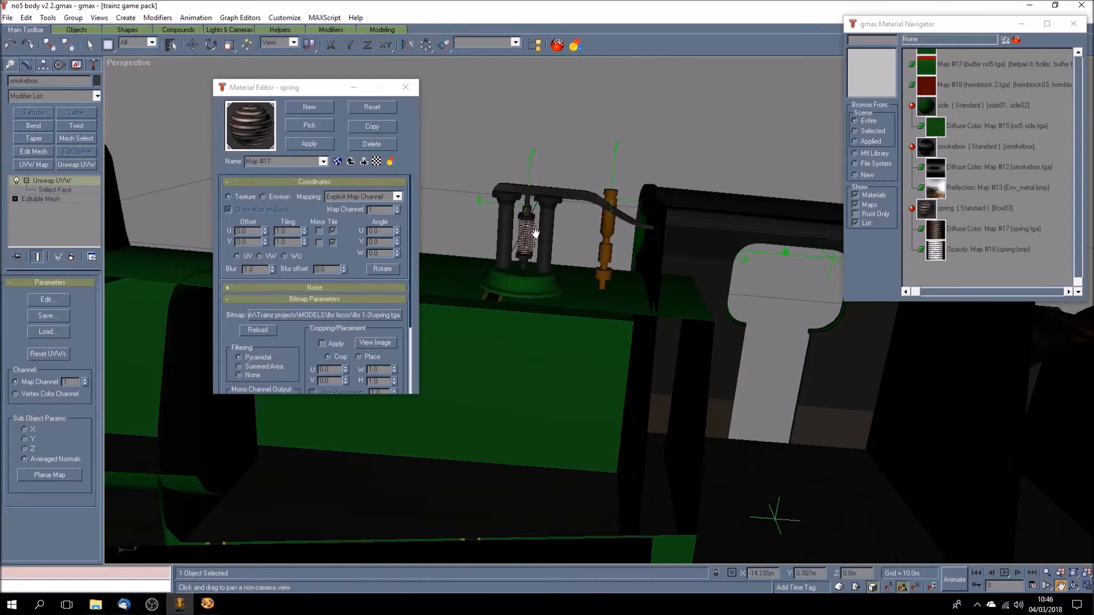
pyautogui.click(1074, 585)
pyautogui.moveTo(559, 345); pyautogui.dragTo(569, 323)
pyautogui.scroll(3, 570, 324)
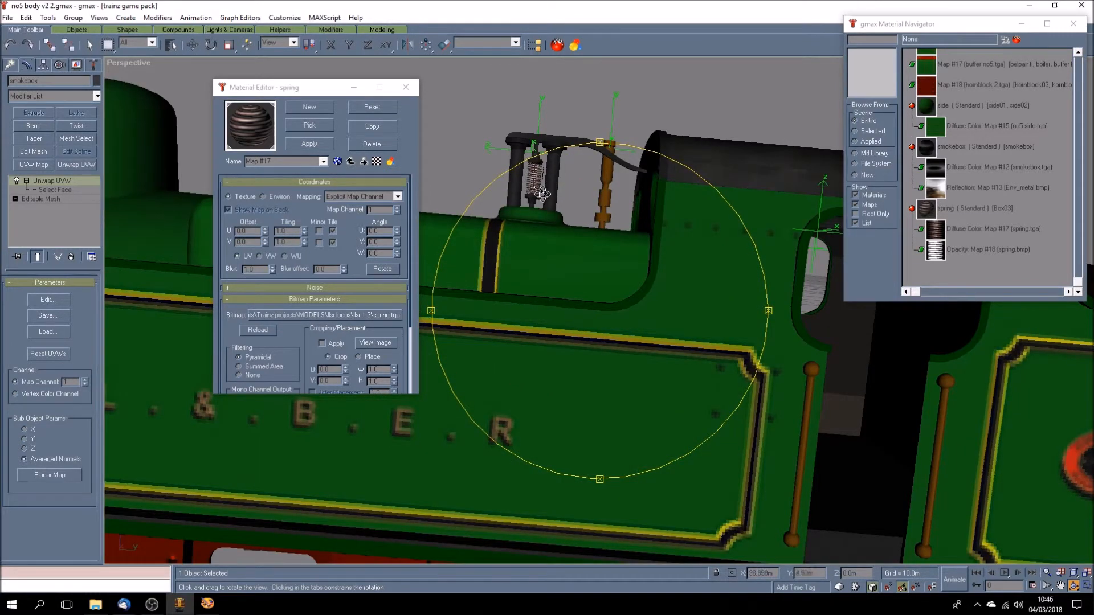
pyautogui.moveTo(539, 261); pyautogui.dragTo(580, 205)
pyautogui.moveTo(570, 298); pyautogui.dragTo(726, 308)
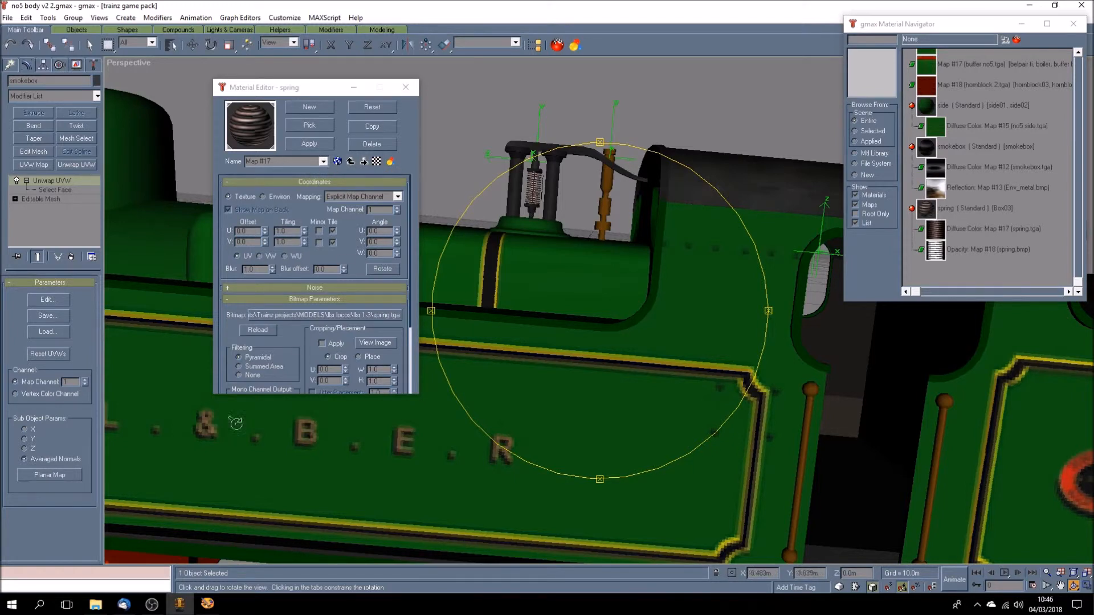
# - Check spring.tga in Paint Shop Pro once more, and return the gmax Material Editor to the spring material's map list
pyautogui.click(206, 603)
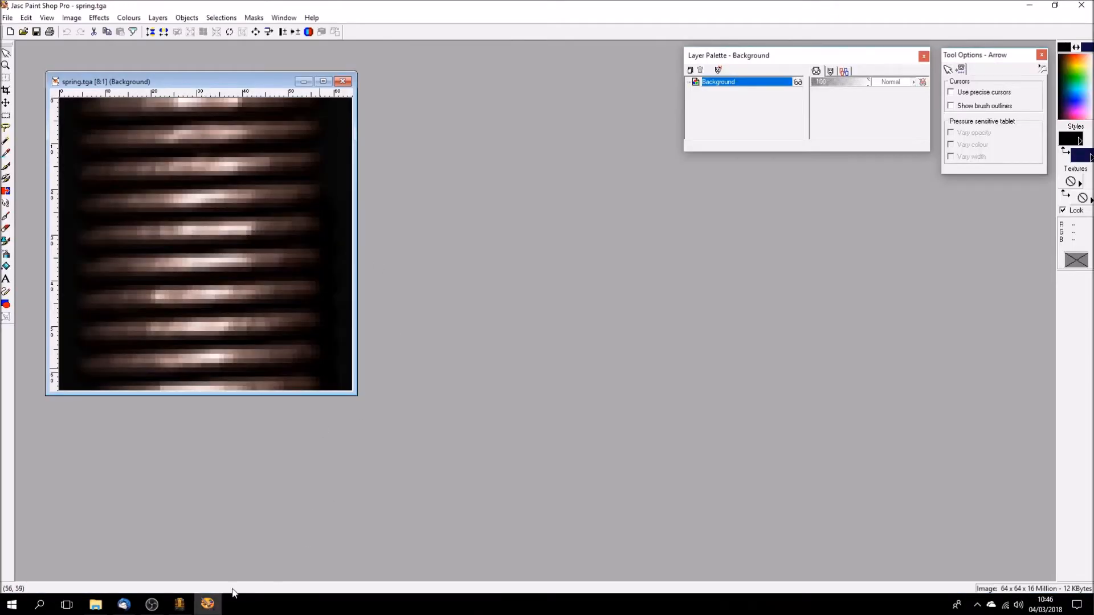
pyautogui.click(179, 604)
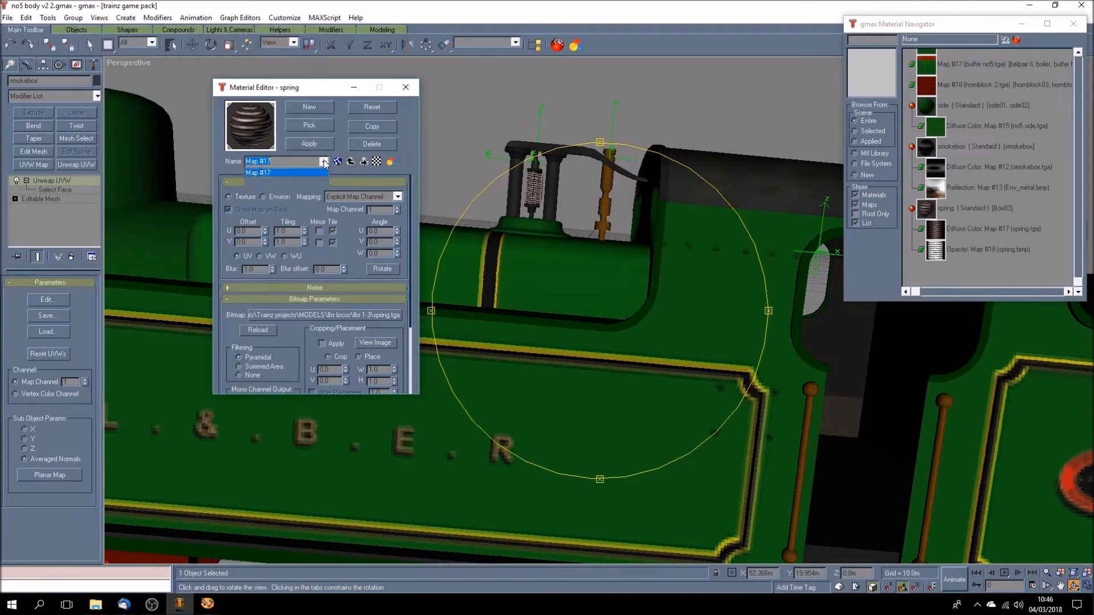
pyautogui.click(321, 173)
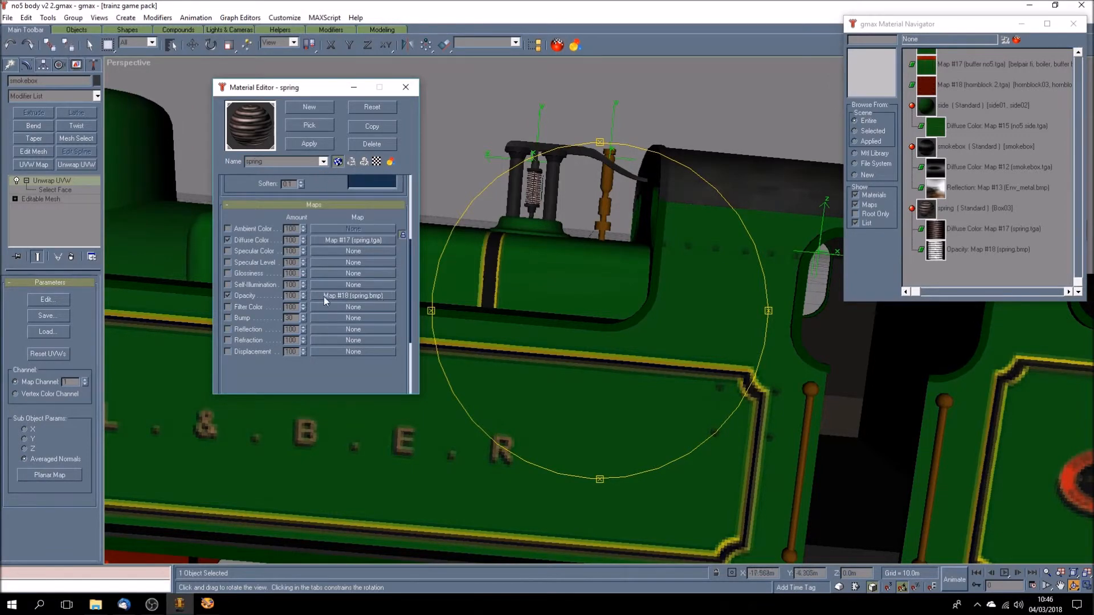
# - Switch to Paint Shop Pro, open spring.bmp and place it enlarged beside spring.tga for comparison
pyautogui.click(207, 604)
pyautogui.click(23, 32)
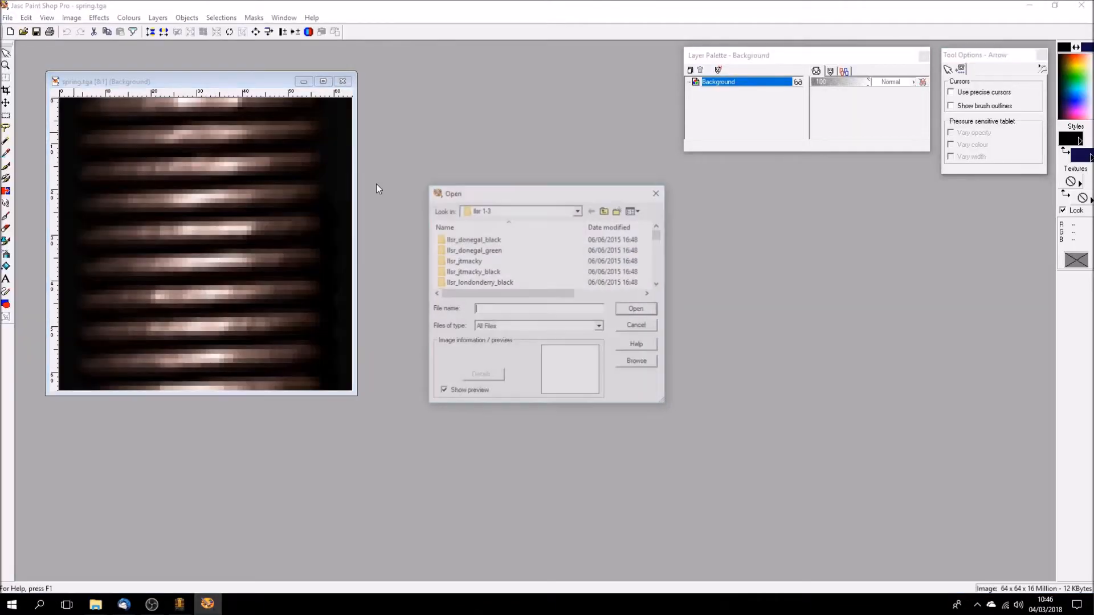
pyautogui.moveTo(659, 234); pyautogui.dragTo(655, 276)
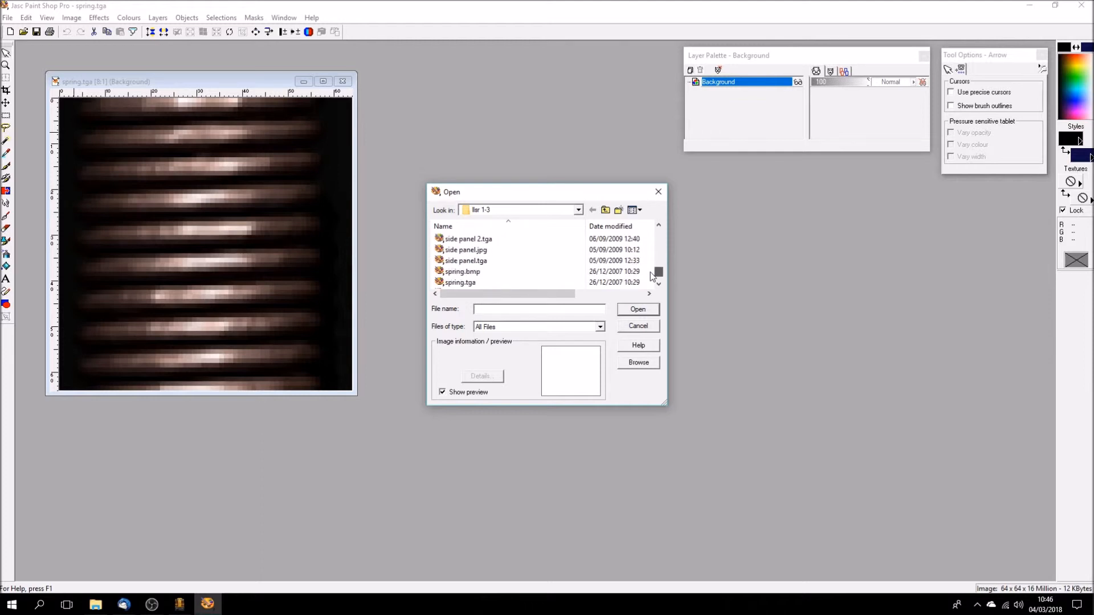
pyautogui.click(439, 272)
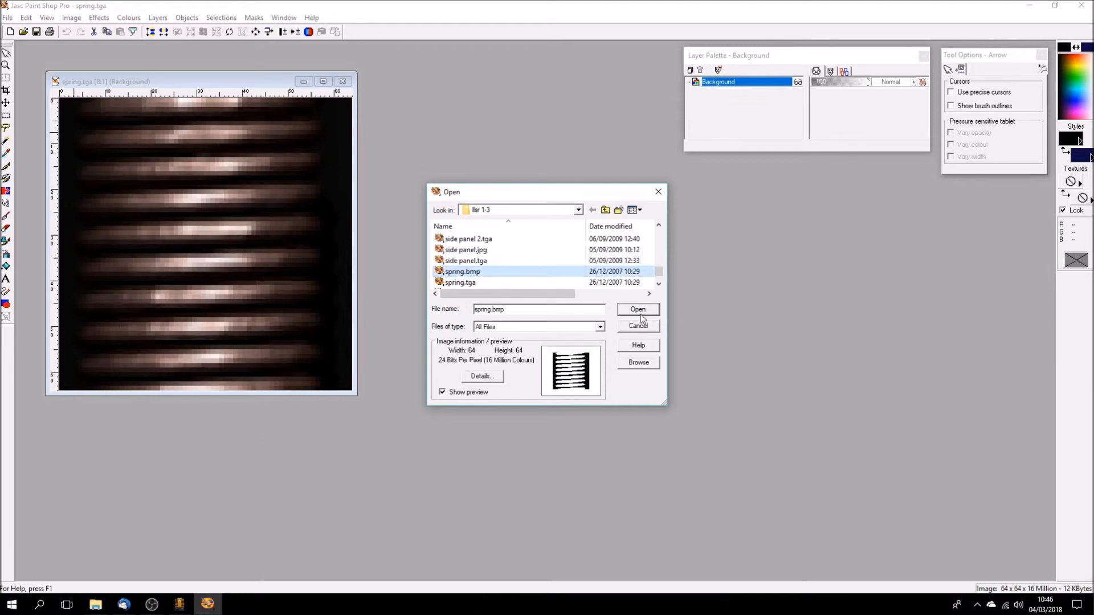
pyautogui.click(639, 312)
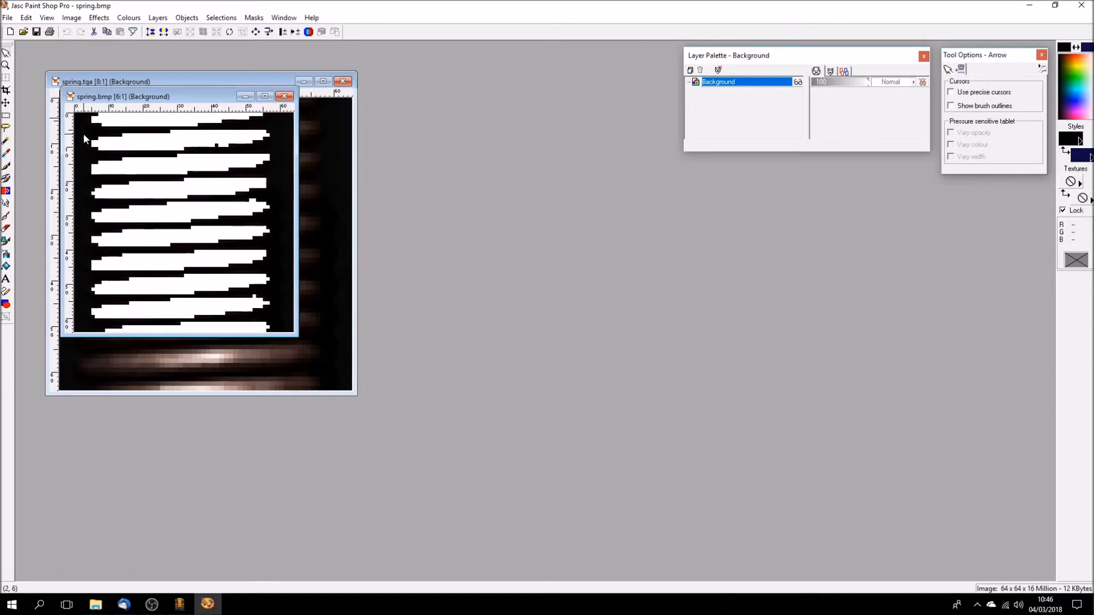
pyautogui.scroll(1, 84, 138)
pyautogui.moveTo(166, 89); pyautogui.dragTo(467, 86)
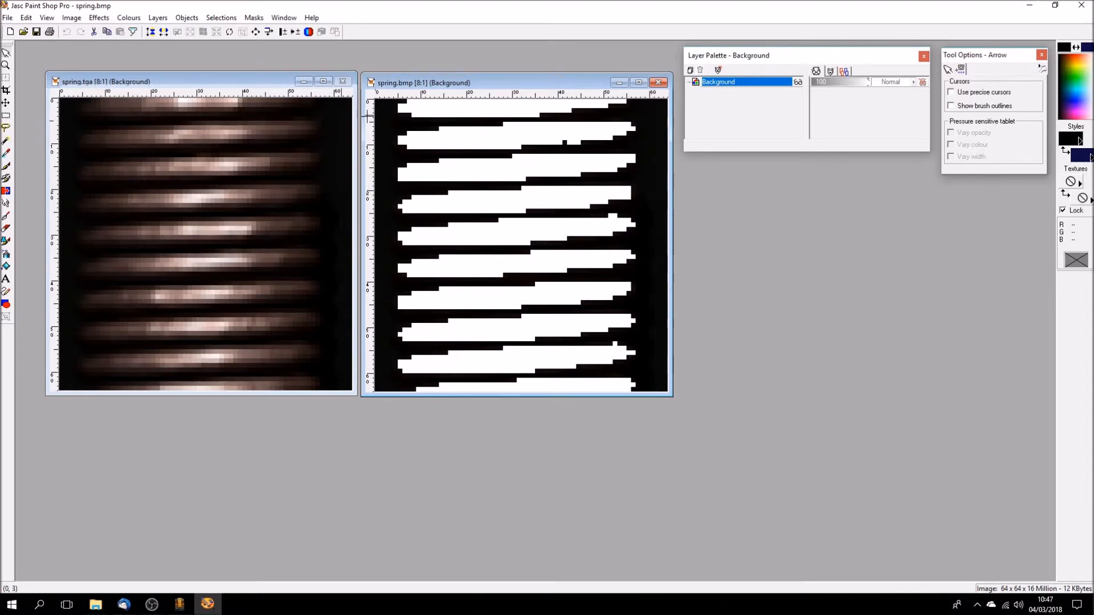
pyautogui.moveTo(548, 87); pyautogui.dragTo(594, 94)
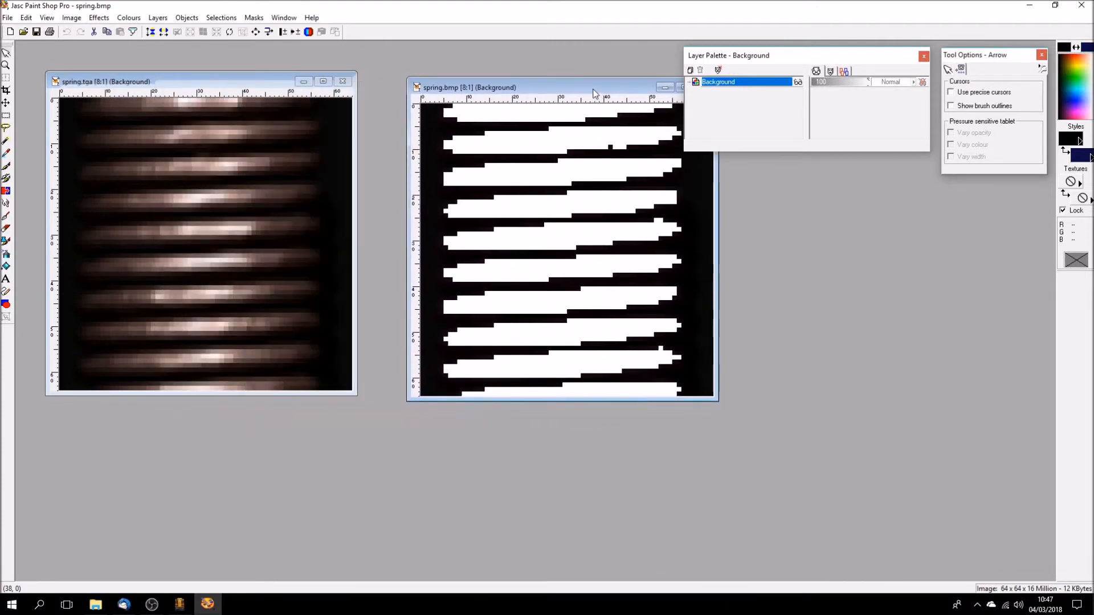
# - Copy the spring.bmp image and paste it into spring.tga as a new layer
pyautogui.click(27, 18)
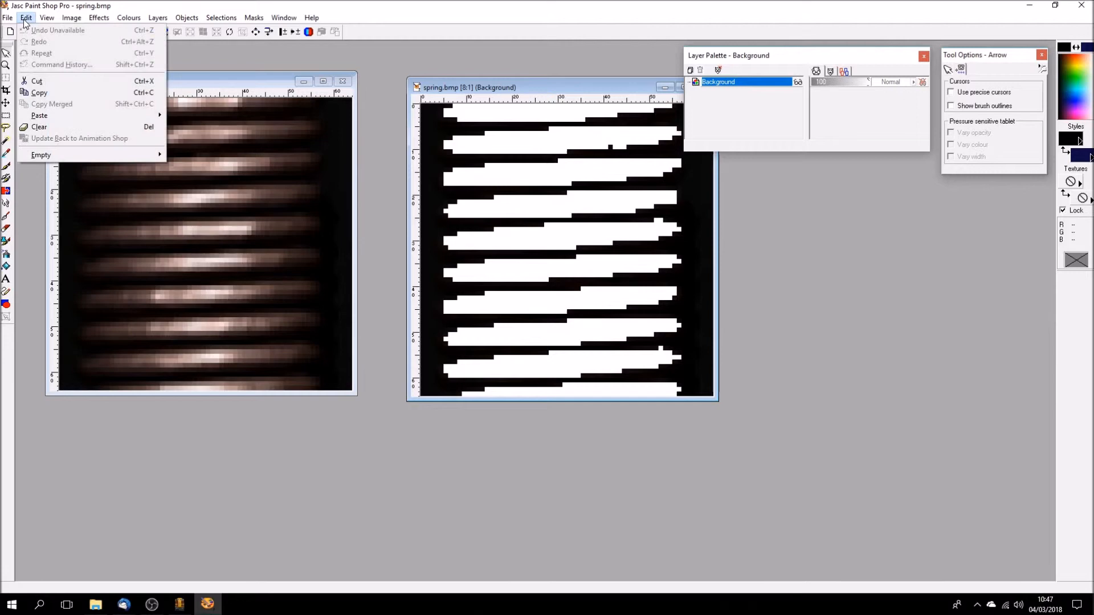
pyautogui.click(40, 93)
pyautogui.click(184, 85)
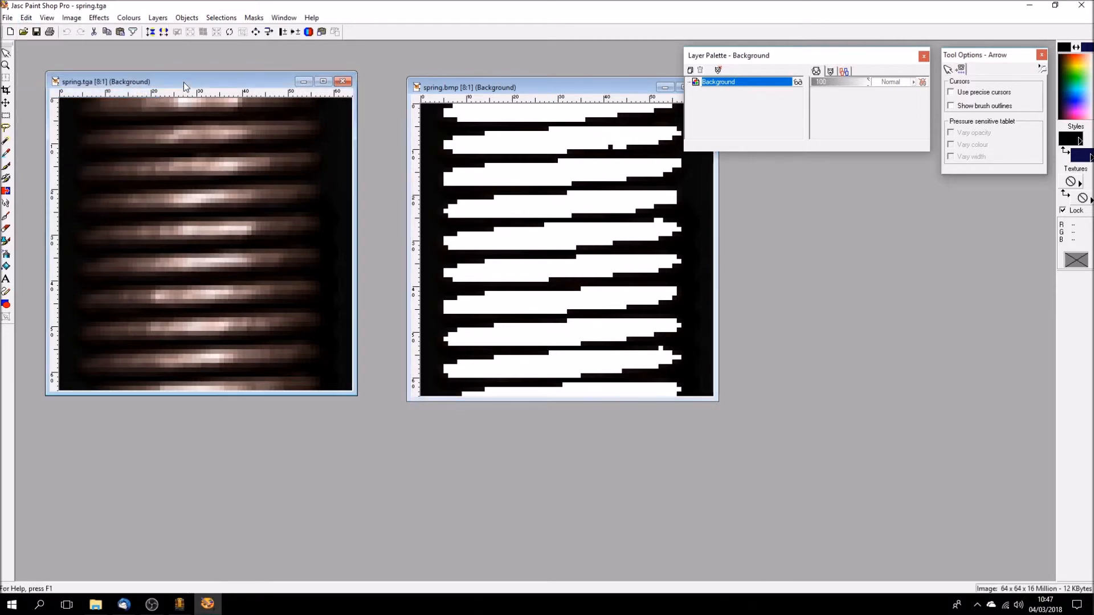
pyautogui.click(26, 18)
pyautogui.moveTo(57, 115)
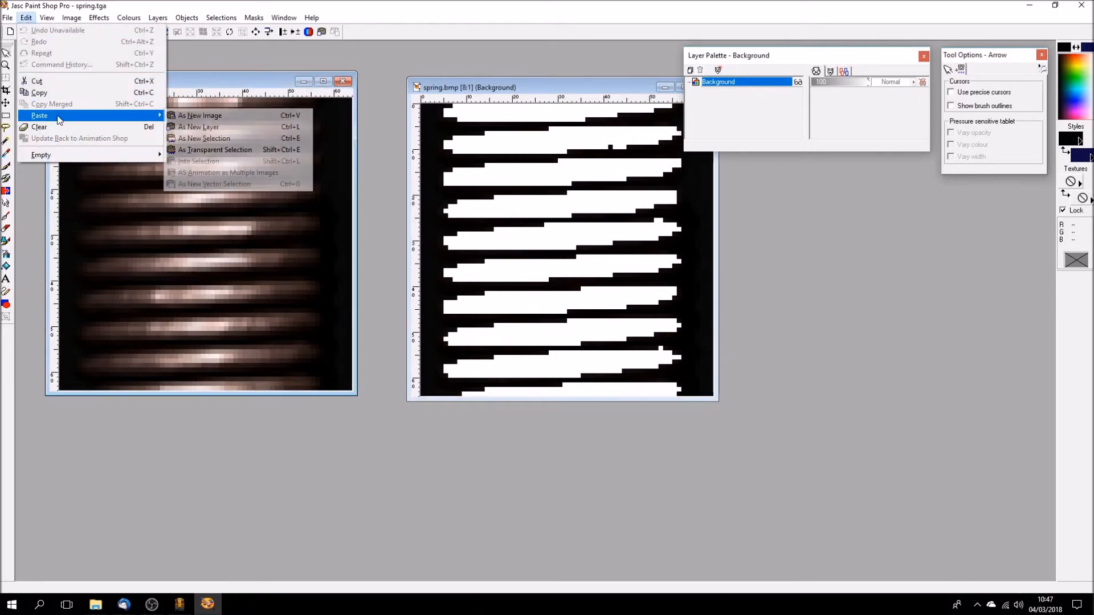
pyautogui.click(217, 127)
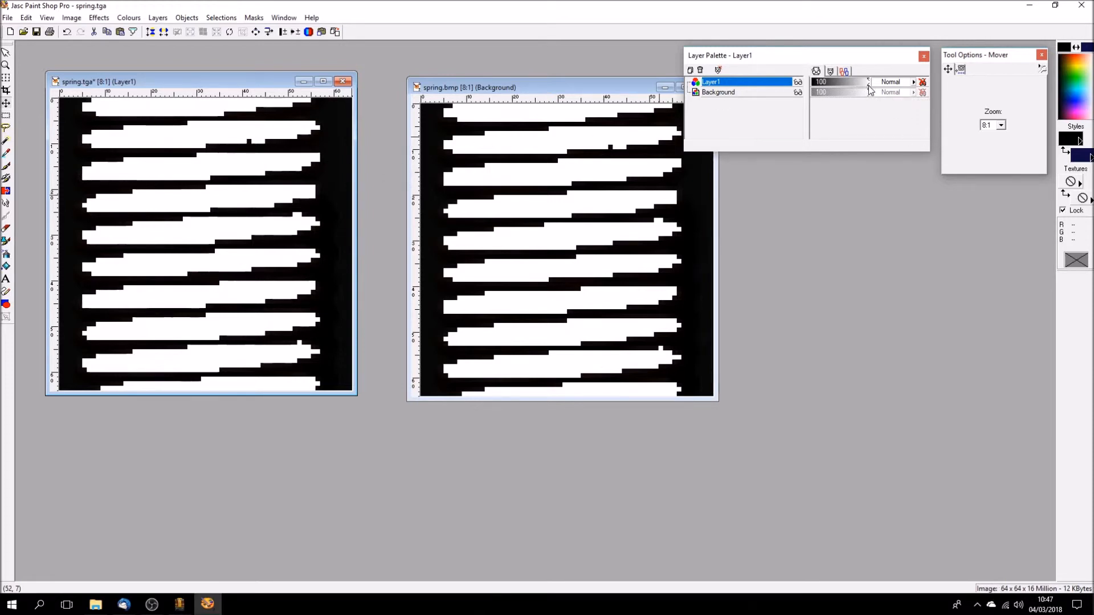
# - Vary Layer1's opacity down to 0, back up and down to 4 to compare the mask with the spring coils
pyautogui.moveTo(869, 85); pyautogui.dragTo(811, 98)
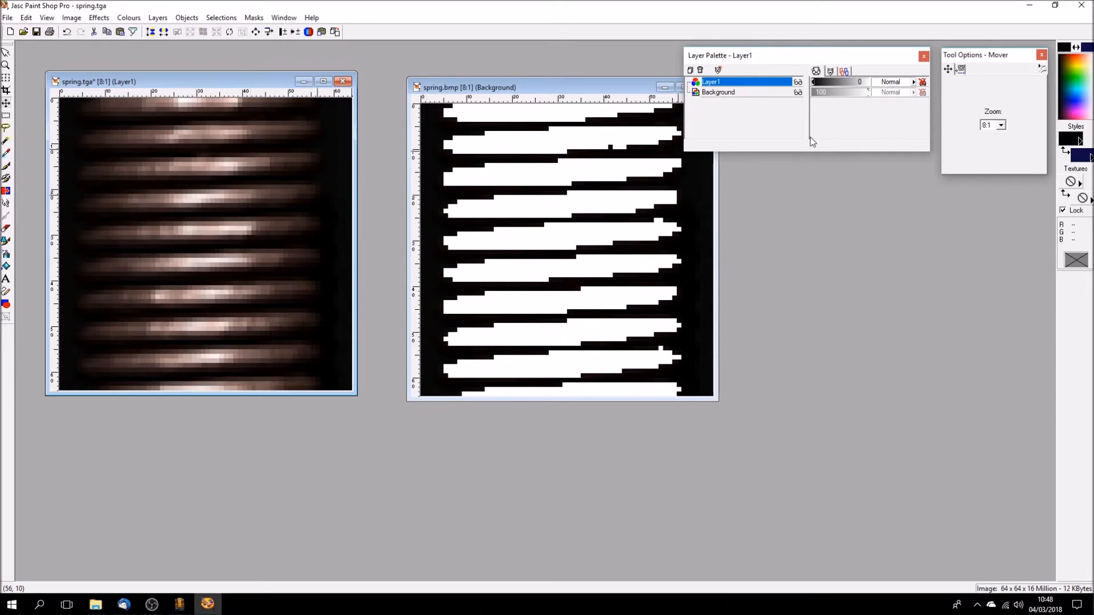
pyautogui.moveTo(813, 85); pyautogui.dragTo(883, 91)
pyautogui.moveTo(837, 91); pyautogui.dragTo(814, 93)
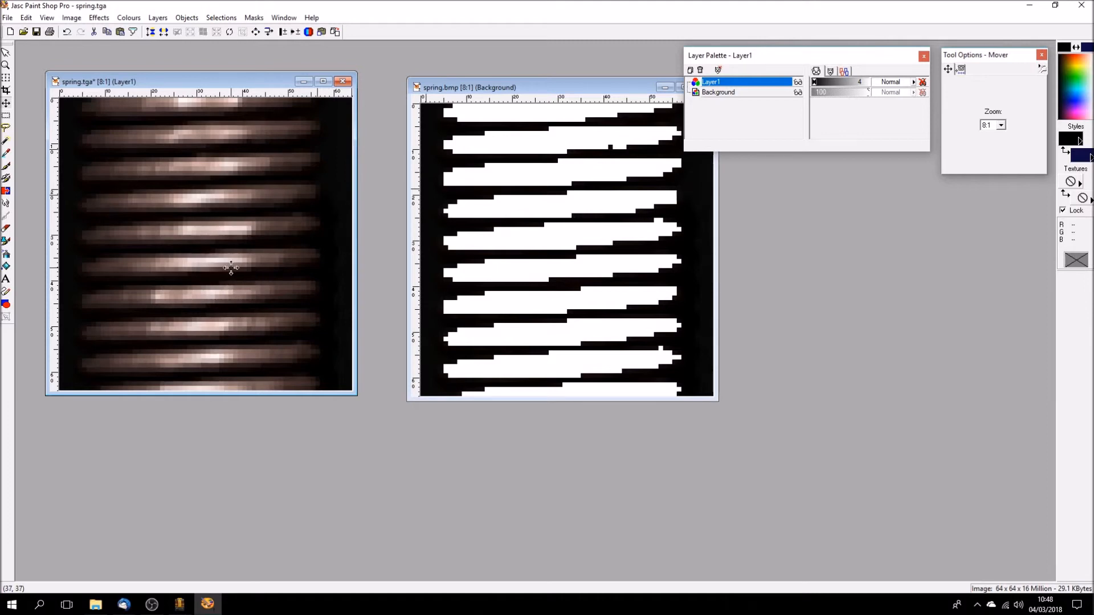
# - Close spring.tga without saving, close spring.bmp, and switch back to gmax
pyautogui.click(342, 81)
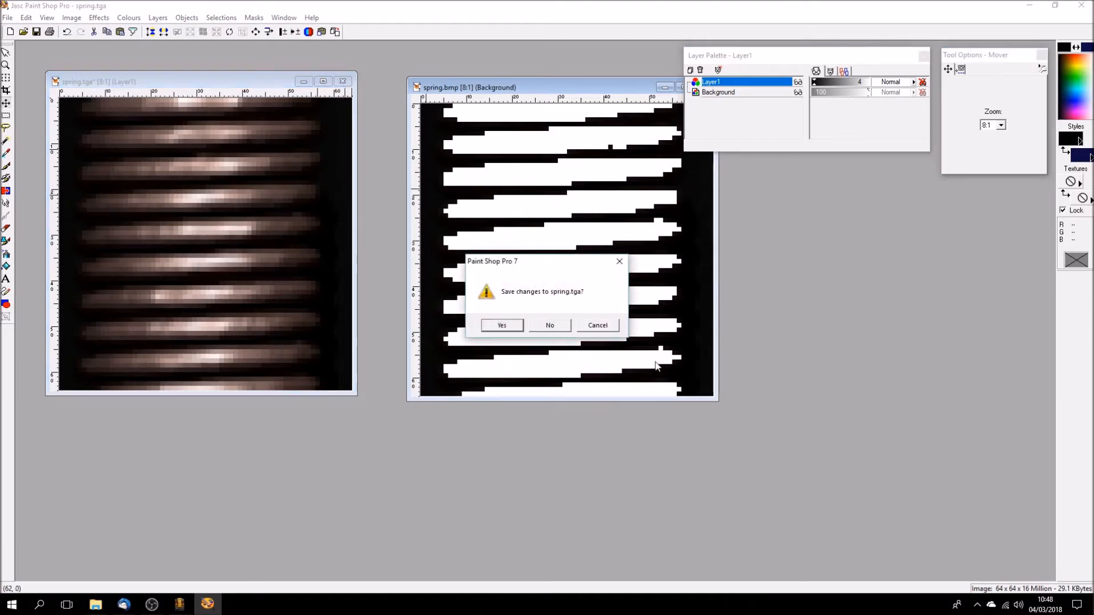
pyautogui.click(550, 325)
pyautogui.moveTo(552, 91); pyautogui.dragTo(402, 95)
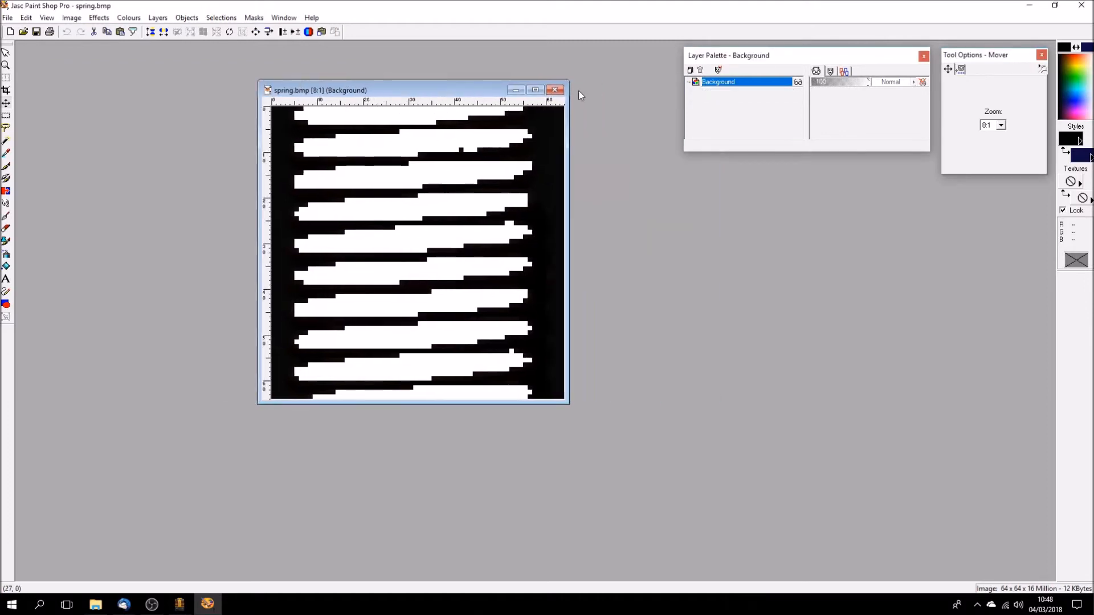
pyautogui.click(553, 89)
pyautogui.click(179, 604)
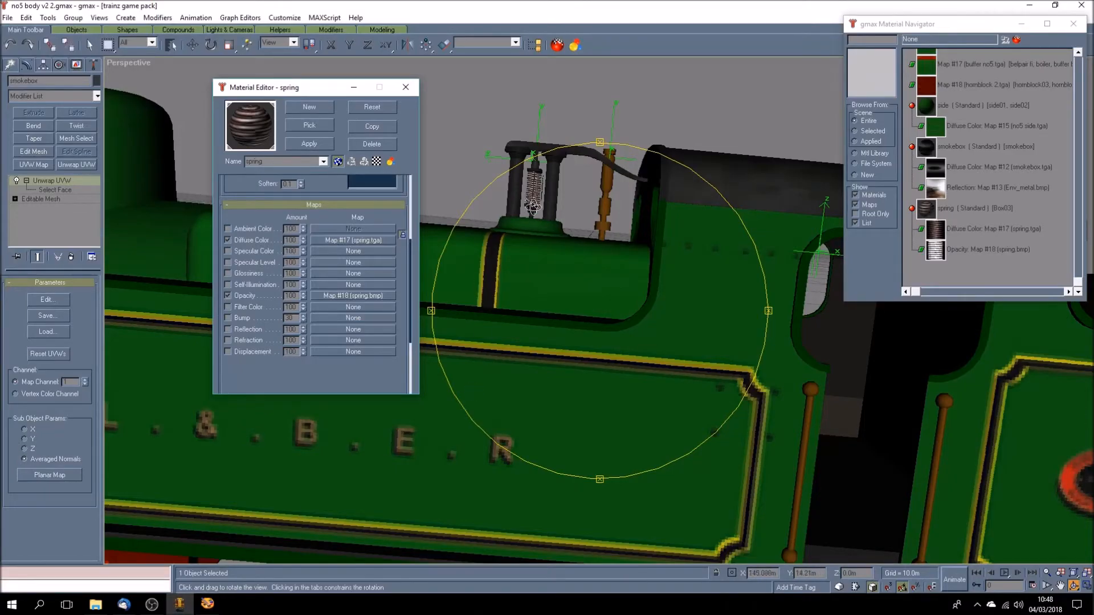
# - Close the Material Editor and deselect the smokebox
pyautogui.click(89, 45)
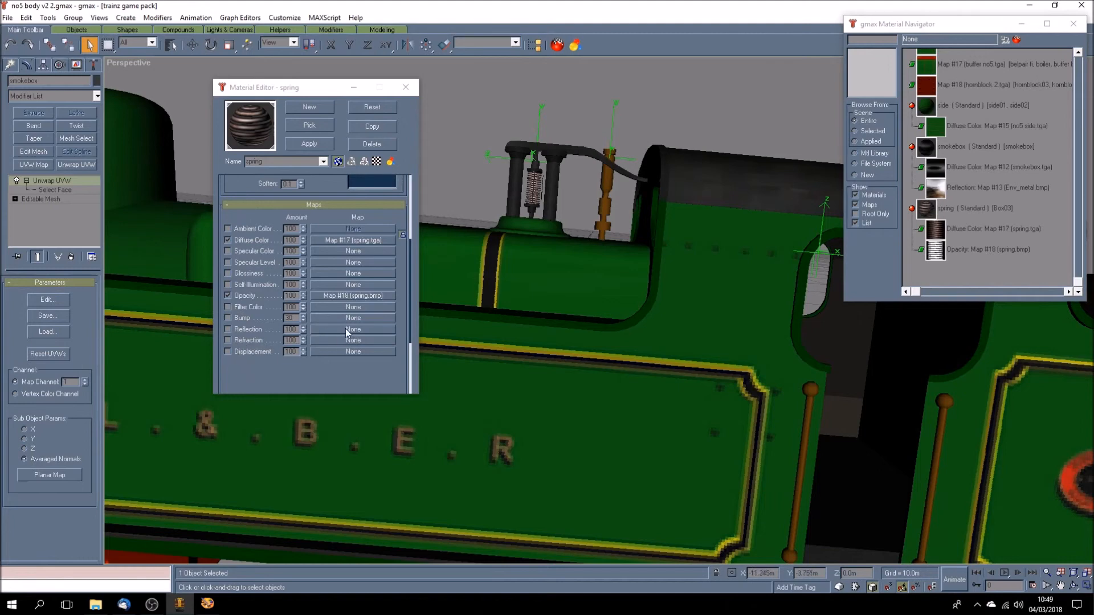
pyautogui.click(406, 87)
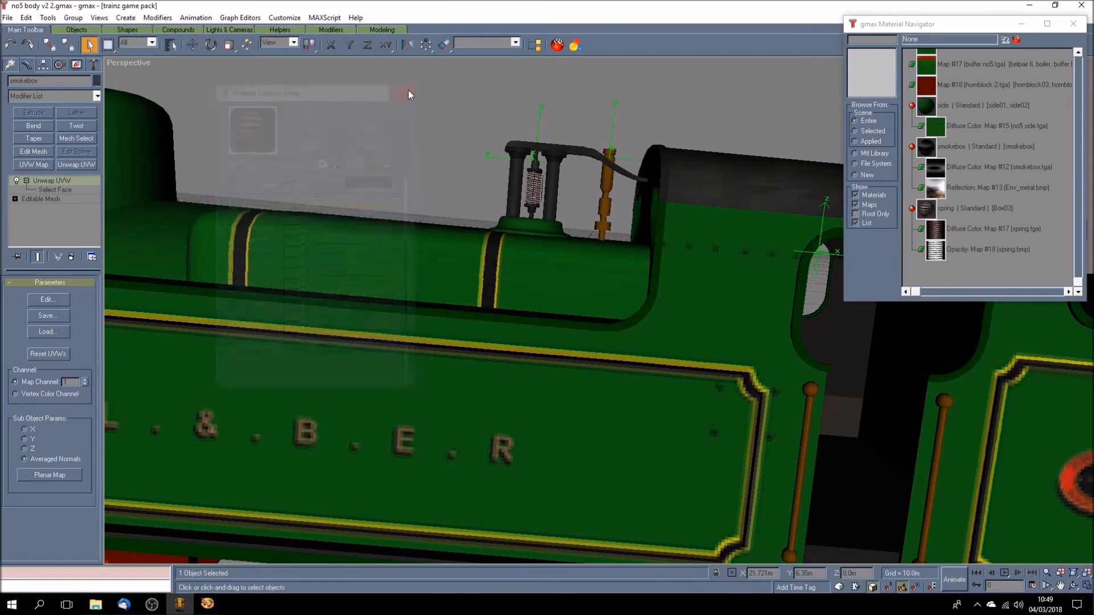
pyautogui.click(444, 201)
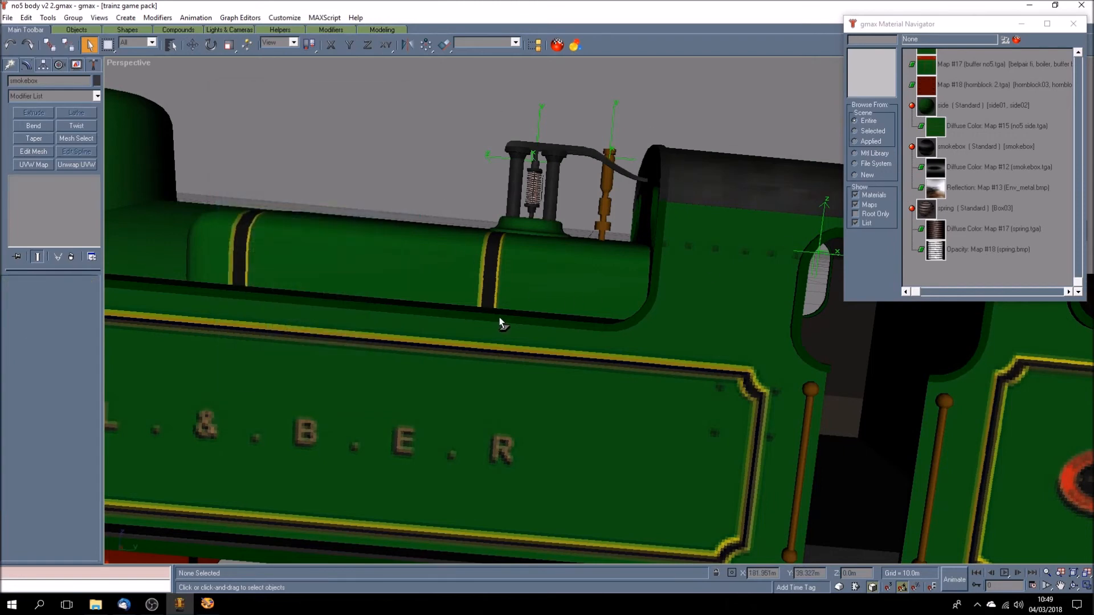
# - Hide the maps in the Material Navigator so that it lists only materials
pyautogui.scroll(-3, 500, 316)
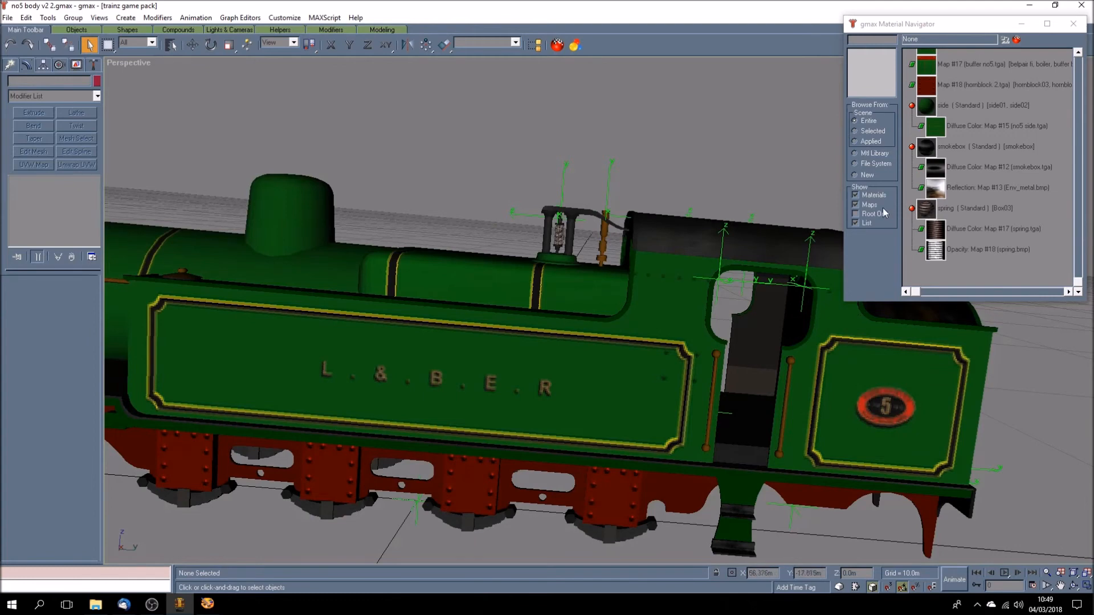
pyautogui.click(856, 205)
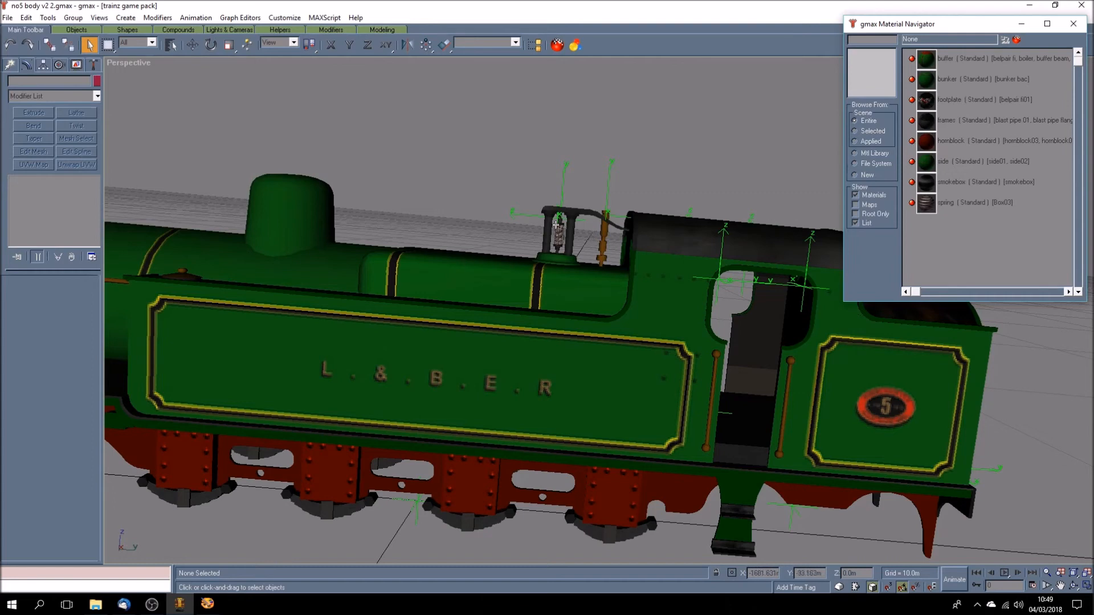
# - Reopen the Material Editor to review the spring material beside the modelled spring, and close it again
pyautogui.click(1015, 41)
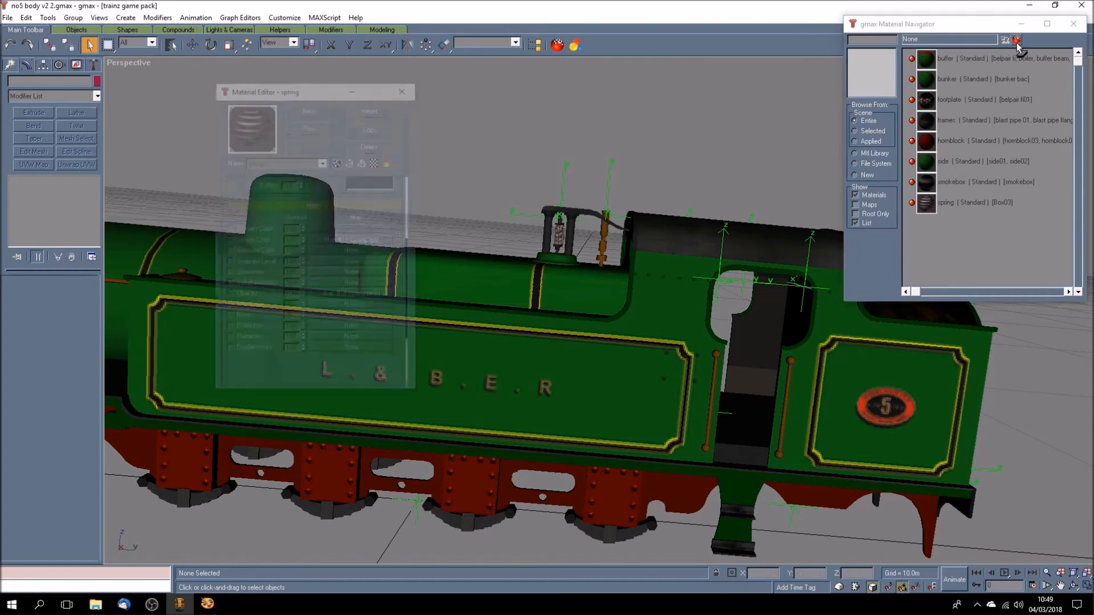
pyautogui.click(323, 162)
pyautogui.click(323, 162)
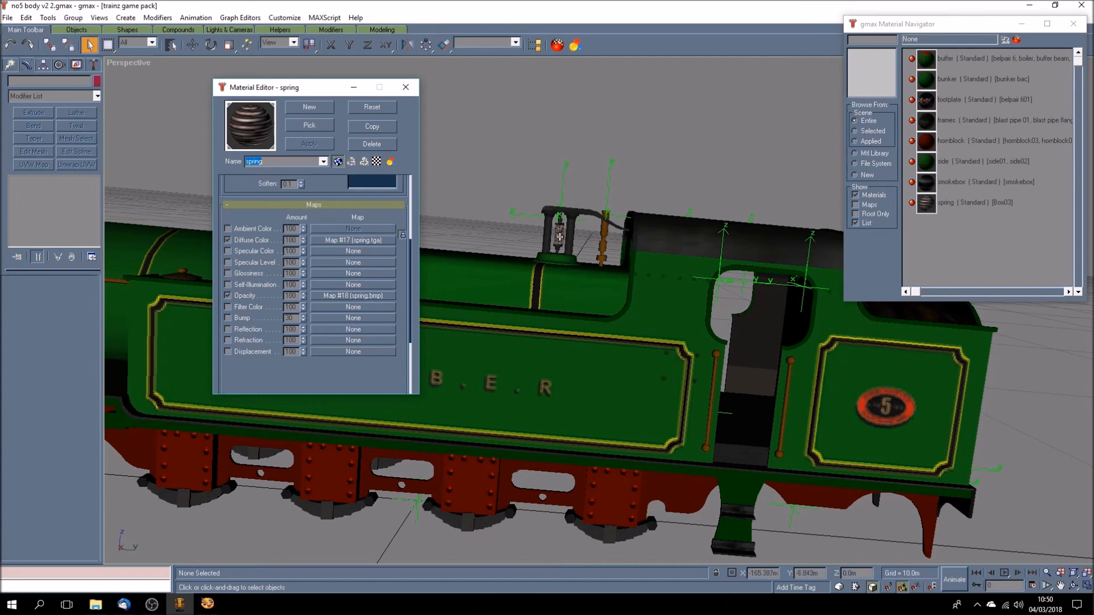
pyautogui.click(535, 237)
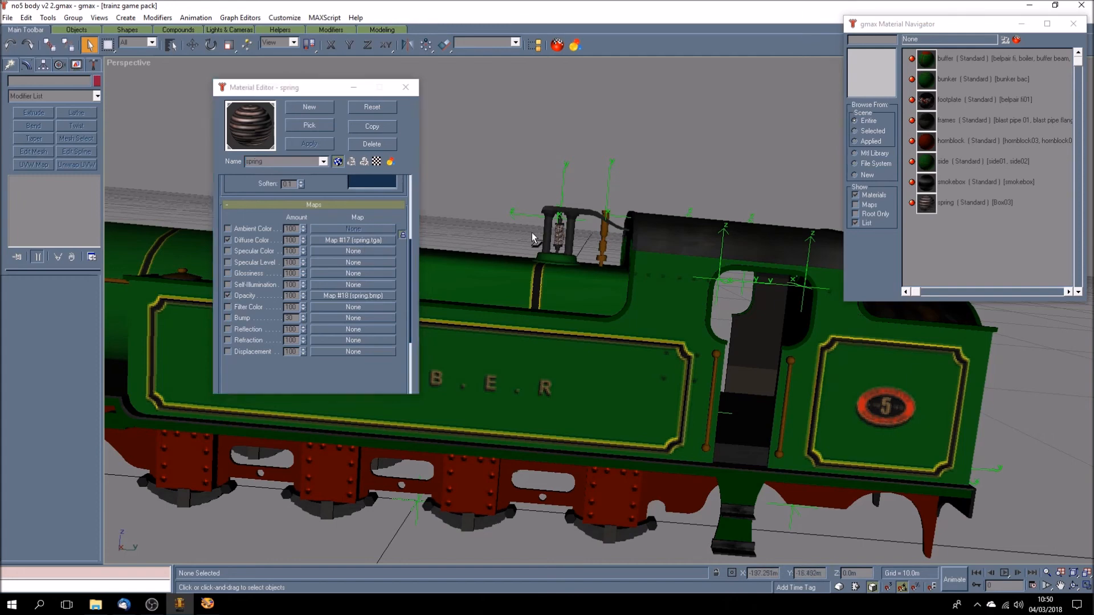
pyautogui.scroll(3, 534, 237)
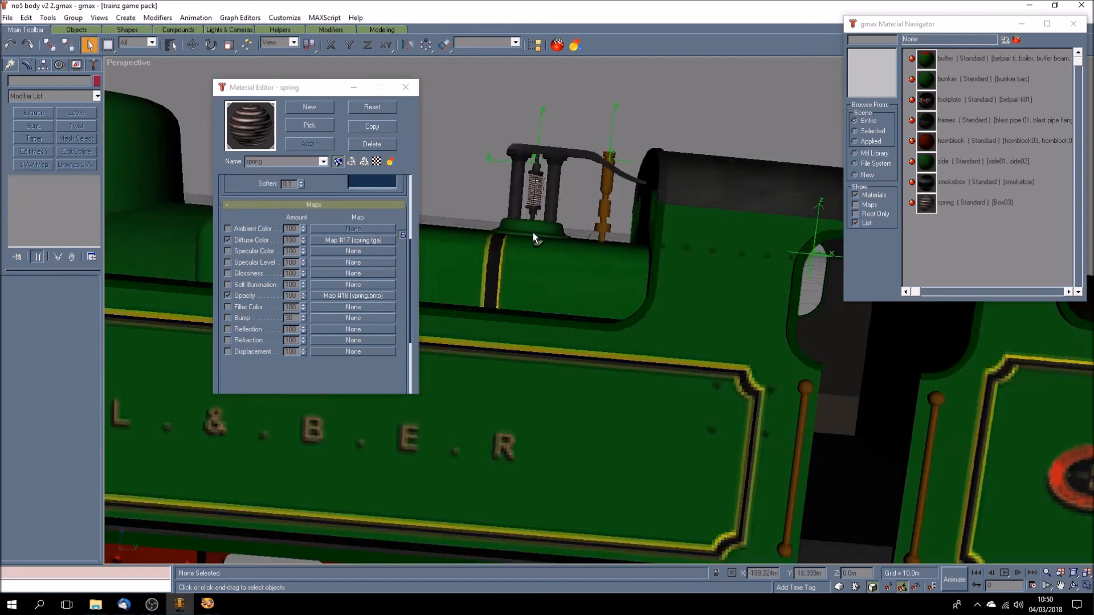
pyautogui.scroll(-1, 534, 237)
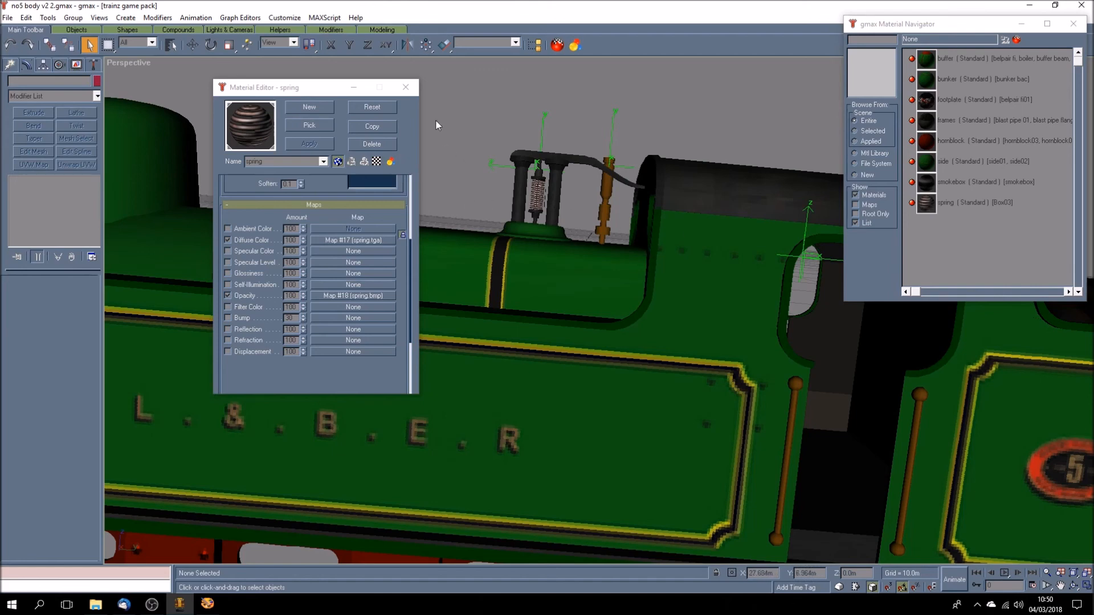
pyautogui.click(405, 87)
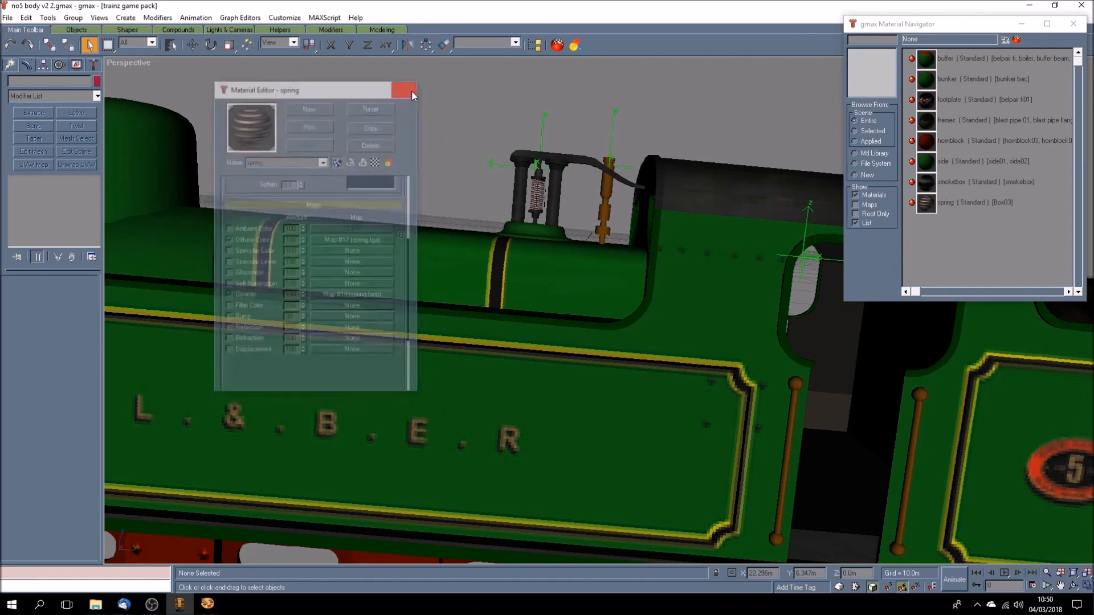